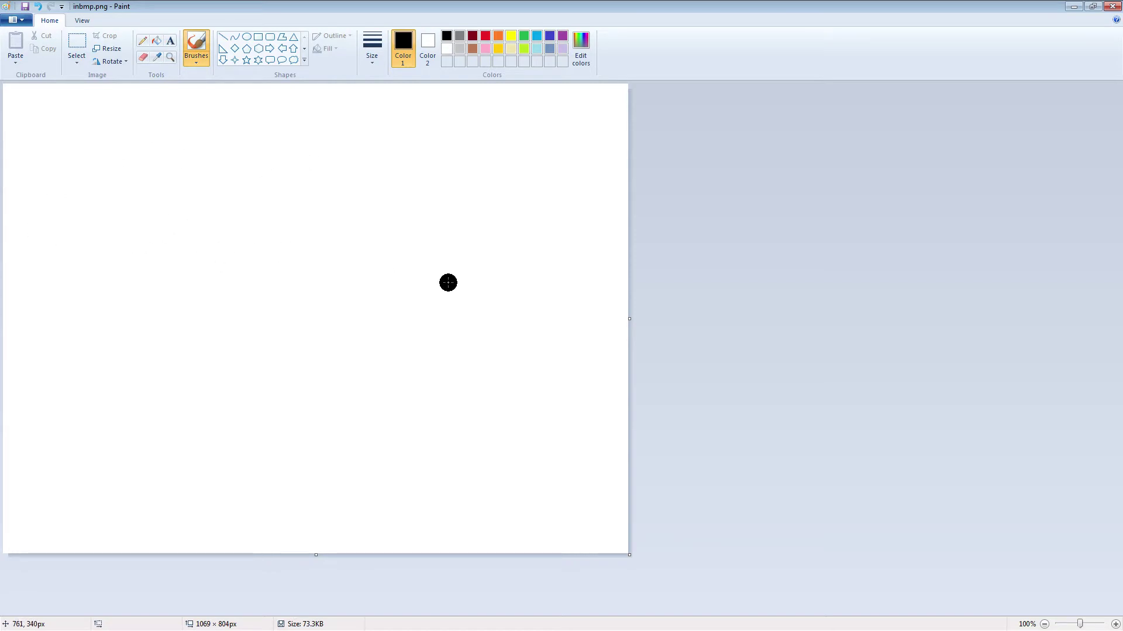
Paint one continuous winding black track that fills the whole canvas using the thick brush
mouse_move(485, 288)
mouse_down()
mouse_move(347, 250)
mouse_move(349, 275)
mouse_move(316, 282)
mouse_move(274, 264)
mouse_move(228, 268)
mouse_move(268, 291)
mouse_move(254, 308)
mouse_move(212, 297)
mouse_move(170, 257)
mouse_move(120, 246)
mouse_move(143, 281)
mouse_move(135, 298)
mouse_move(39, 285)
mouse_move(17, 262)
mouse_move(74, 260)
mouse_move(98, 245)
mouse_move(19, 225)
mouse_move(67, 206)
mouse_move(298, 222)
mouse_move(370, 191)
mouse_move(396, 229)
mouse_move(447, 222)
mouse_move(492, 252)
mouse_move(480, 211)
mouse_move(393, 167)
mouse_move(115, 169)
mouse_move(23, 147)
mouse_move(20, 125)
mouse_move(52, 114)
mouse_move(78, 129)
mouse_move(136, 105)
mouse_move(218, 133)
mouse_move(297, 108)
mouse_move(316, 133)
mouse_move(384, 116)
mouse_move(493, 118)
mouse_move(455, 145)
mouse_move(484, 165)
mouse_move(550, 121)
mouse_move(582, 113)
mouse_move(604, 129)
mouse_move(533, 178)
mouse_move(541, 191)
mouse_move(581, 188)
mouse_move(600, 225)
mouse_move(546, 225)
mouse_move(537, 250)
mouse_move(553, 272)
mouse_move(508, 319)
mouse_move(551, 320)
mouse_move(604, 294)
mouse_move(605, 330)
mouse_move(555, 354)
mouse_move(485, 348)
mouse_move(387, 297)
mouse_move(308, 320)
mouse_move(298, 344)
mouse_move(325, 357)
mouse_move(371, 351)
mouse_move(409, 368)
mouse_move(377, 395)
mouse_move(295, 393)
mouse_move(193, 325)
mouse_move(155, 320)
mouse_move(23, 350)
mouse_move(67, 382)
mouse_move(26, 408)
mouse_move(56, 422)
mouse_move(121, 384)
mouse_move(184, 370)
mouse_move(171, 401)
mouse_move(133, 409)
mouse_move(112, 429)
mouse_move(143, 437)
mouse_move(178, 436)
mouse_move(235, 396)
mouse_move(292, 434)
mouse_move(379, 433)
mouse_move(448, 378)
mouse_move(500, 400)
mouse_move(588, 388)
mouse_move(597, 404)
mouse_move(577, 419)
mouse_move(518, 439)
mouse_move(453, 420)
mouse_move(416, 459)
mouse_move(350, 471)
mouse_move(236, 457)
mouse_move(143, 477)
mouse_move(39, 456)
mouse_move(32, 479)
mouse_move(48, 502)
mouse_move(30, 532)
mouse_move(74, 528)
mouse_move(97, 507)
mouse_move(135, 528)
mouse_move(205, 498)
mouse_move(225, 519)
mouse_move(250, 498)
mouse_move(294, 507)
mouse_move(270, 534)
mouse_move(293, 539)
mouse_move(353, 502)
mouse_move(391, 509)
mouse_move(411, 497)
mouse_move(457, 511)
mouse_move(428, 532)
mouse_move(572, 527)
mouse_move(598, 519)
mouse_move(565, 493)
mouse_move(489, 489)
mouse_move(515, 470)
mouse_move(607, 452)
mouse_up()
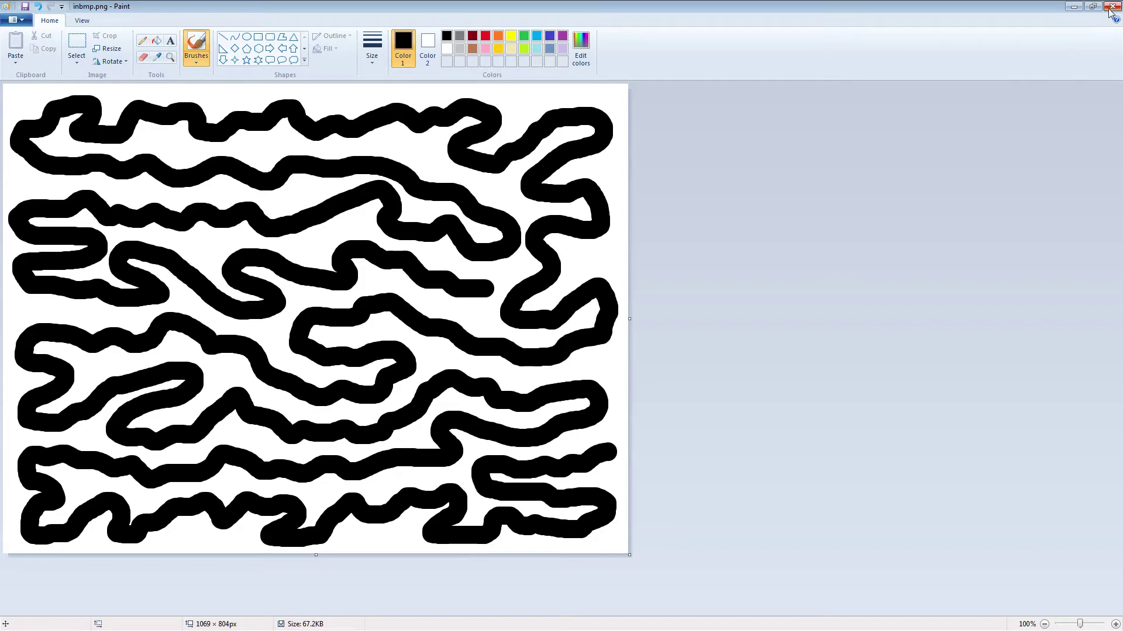
Switch to the radslevmaker folder, launch Rads Levmaker.exe and move its window clear of the files
key(alt+Tab)
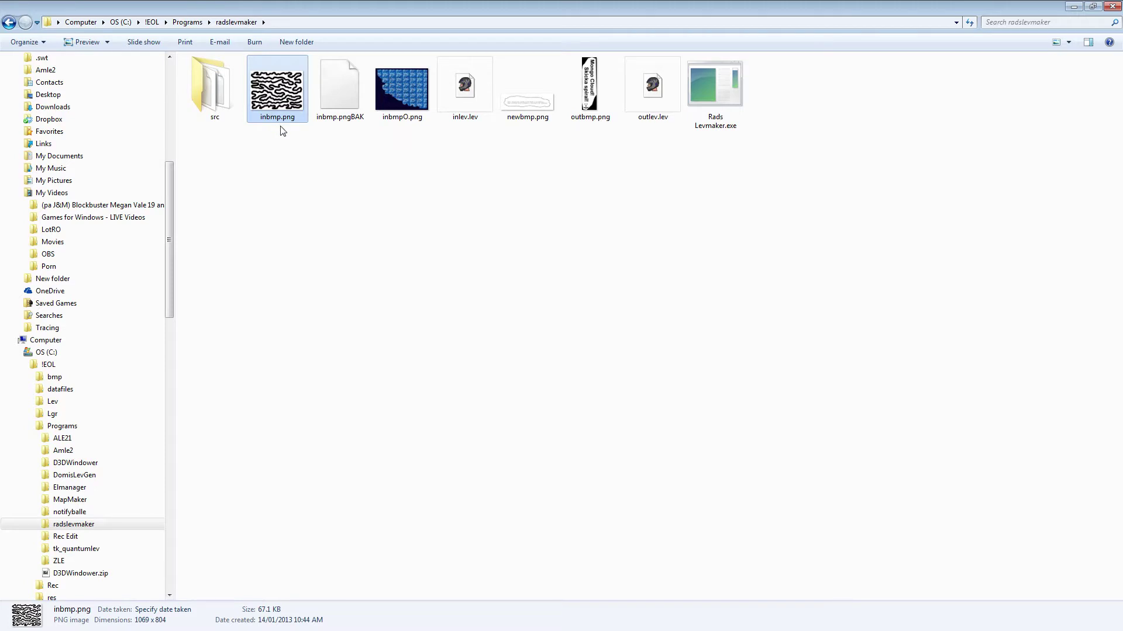
click(727, 249)
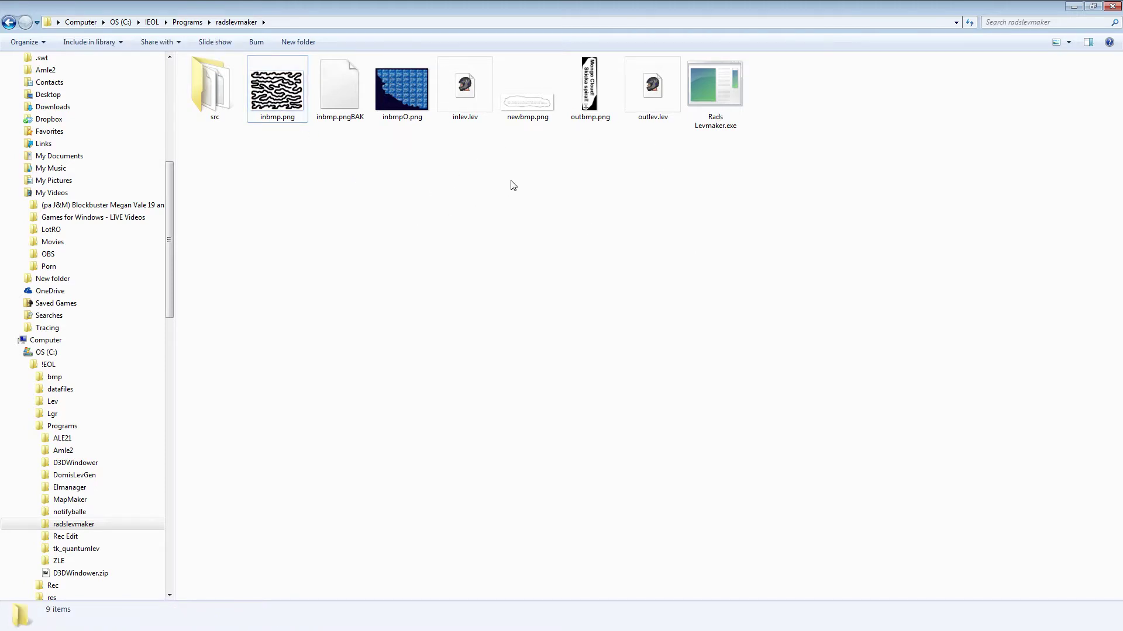
click(724, 96)
double_click(725, 96)
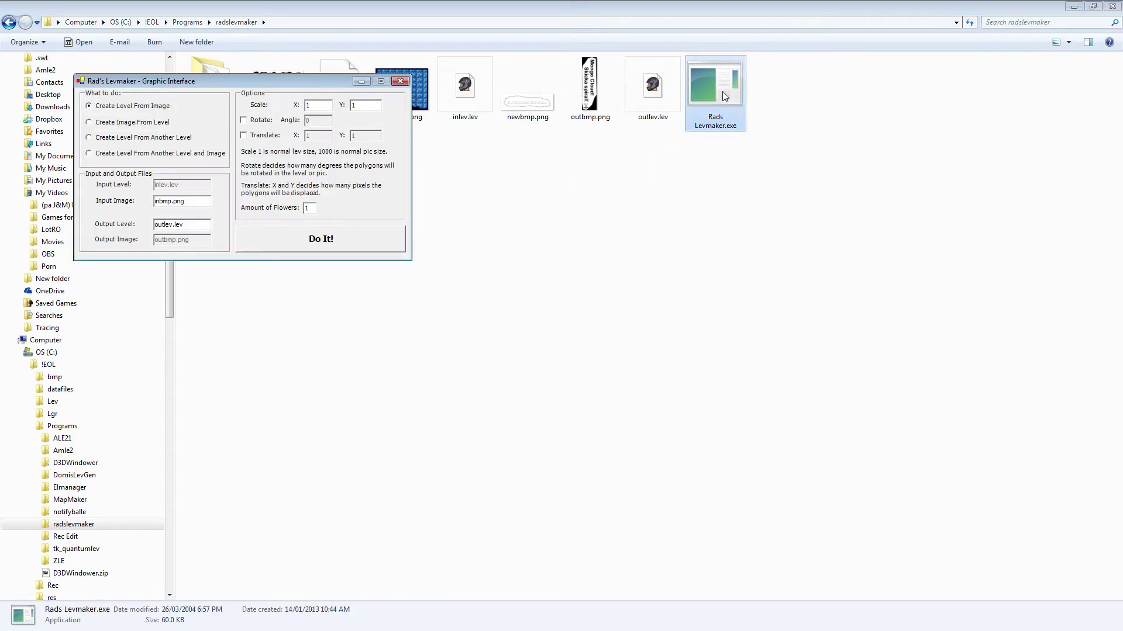
drag(289, 88, 491, 193)
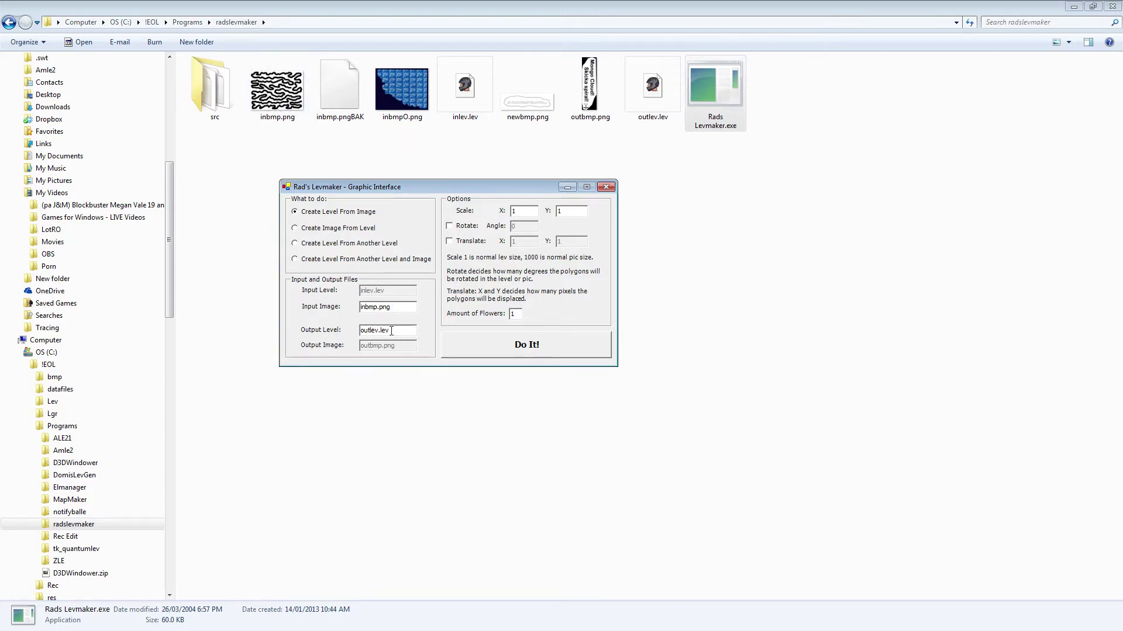
Generate the level outlev.lev from the image inbmp.png at scale 1, and close Rad's Levmaker
click(539, 348)
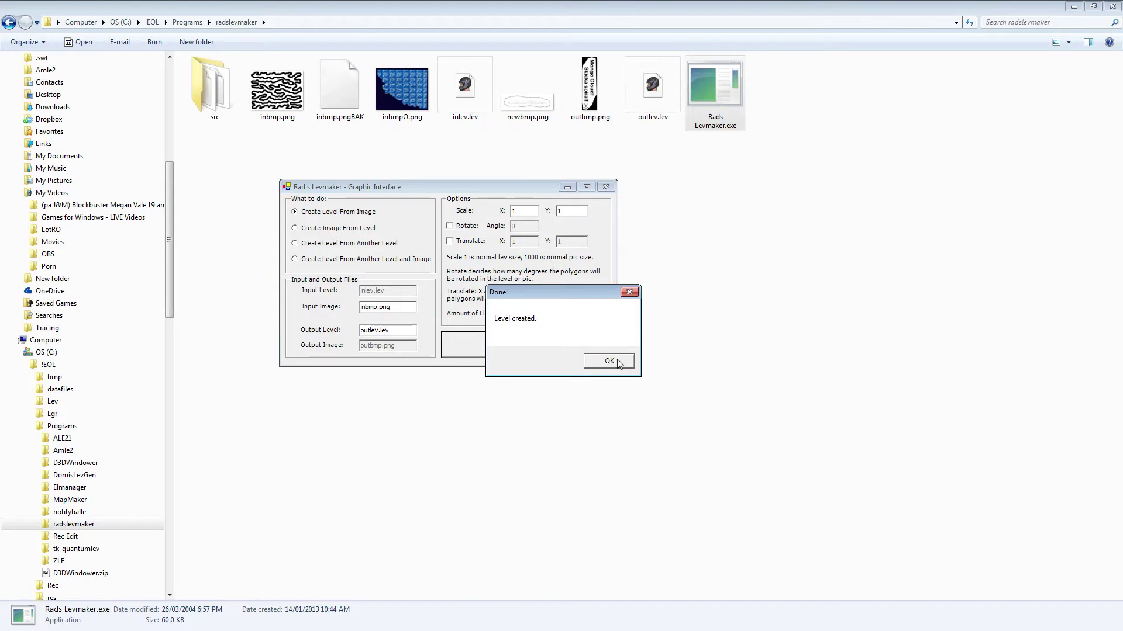
click(620, 363)
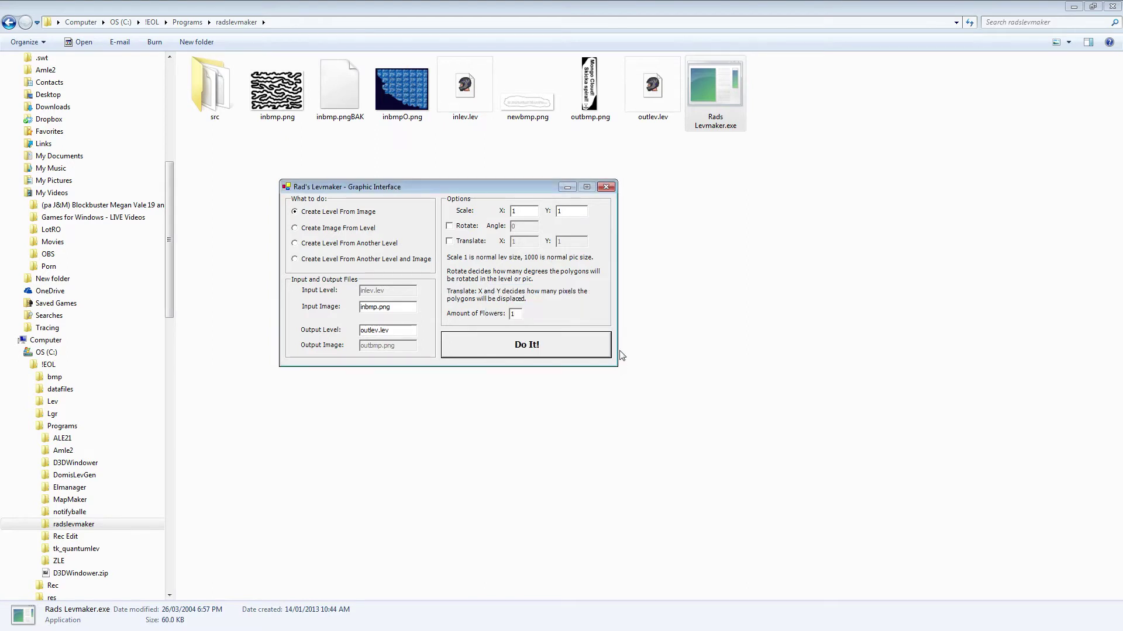
click(606, 188)
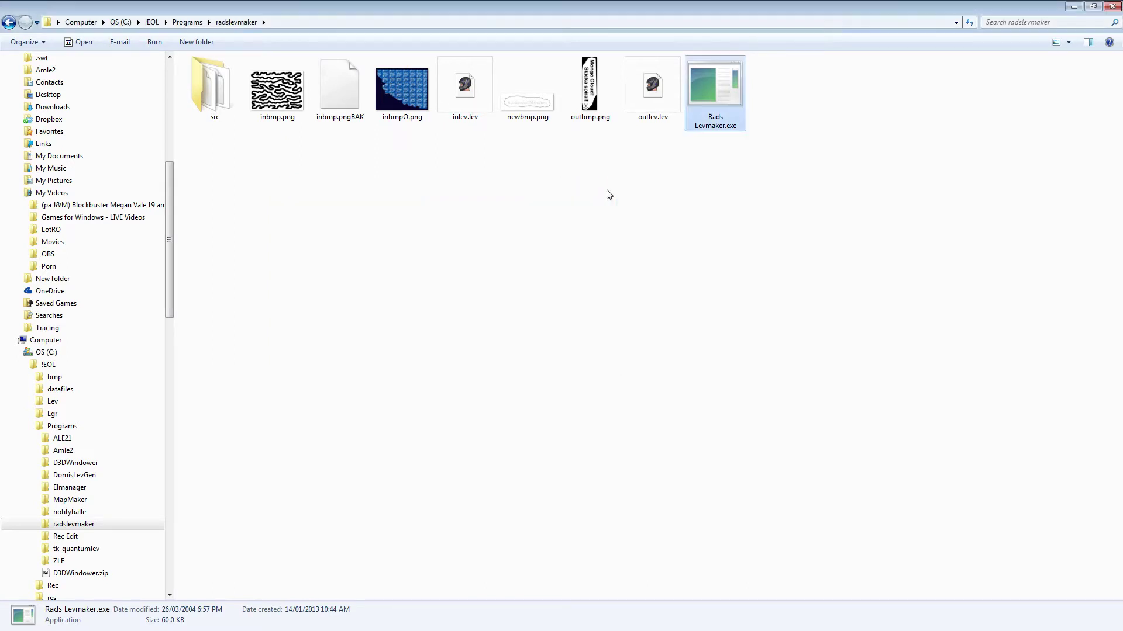
Open outlev.lev in the SLE level editor and select all of its polygons and objects
double_click(653, 111)
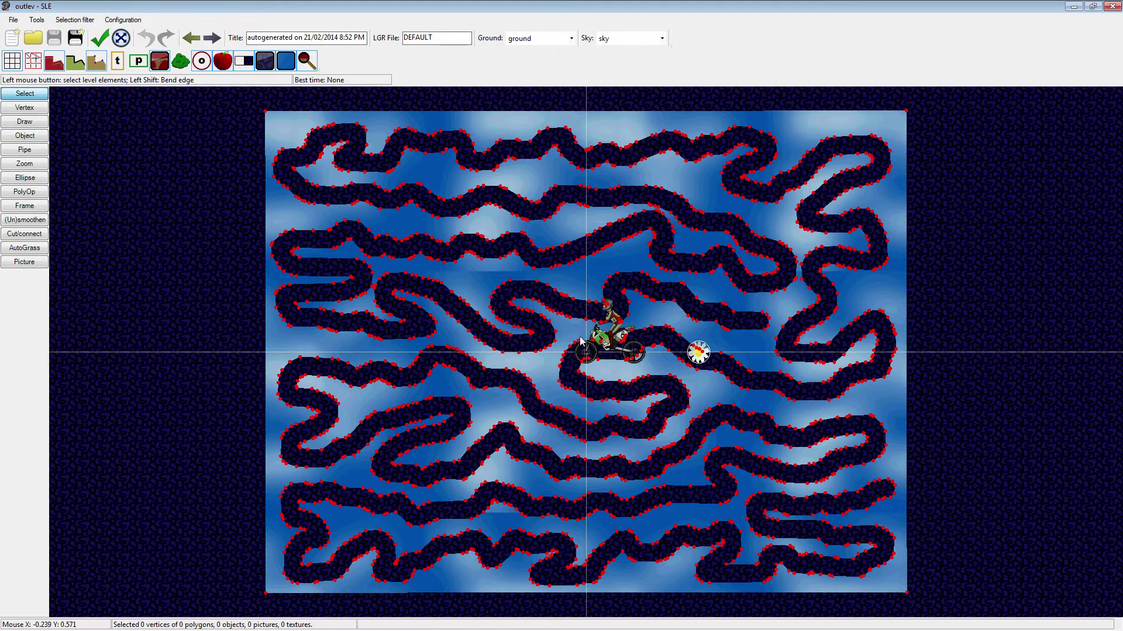
scroll(582, 325, down, 1)
drag(587, 311, 557, 227)
scroll(592, 225, down, 1)
scroll(580, 306, down, 1)
scroll(580, 305, down, 1)
drag(724, 357, 157, 105)
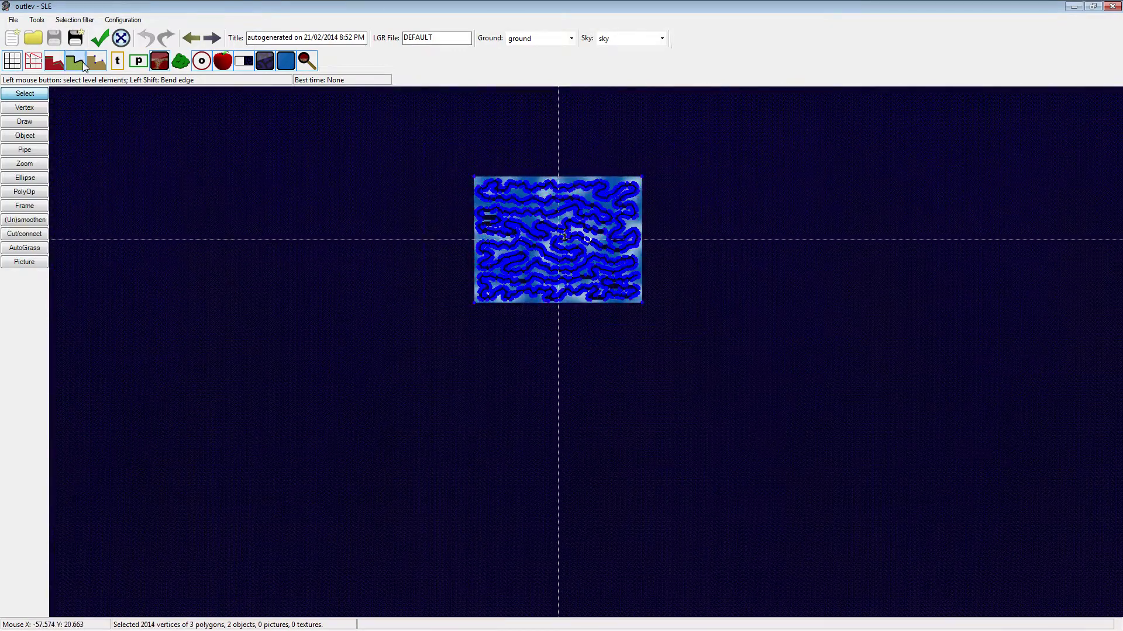
drag(353, 178, 337, 250)
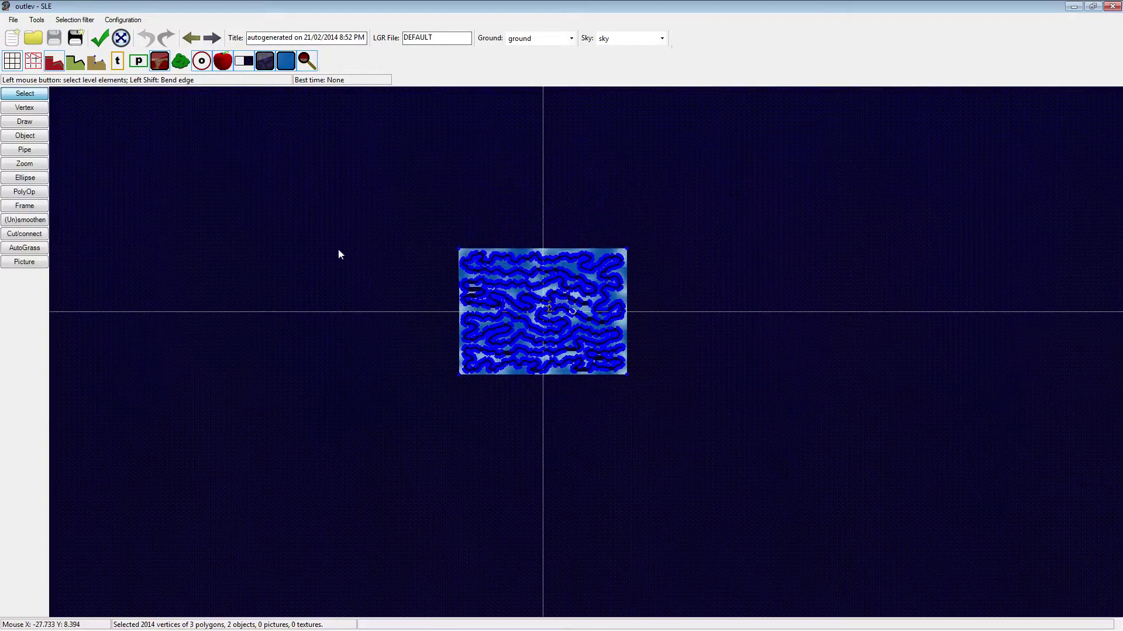
Try transforming the whole selected level by one of its corners, and undo the change
right_click(373, 251)
click(440, 272)
scroll(478, 279, down, 2)
drag(490, 286, 467, 318)
drag(527, 334, 687, 297)
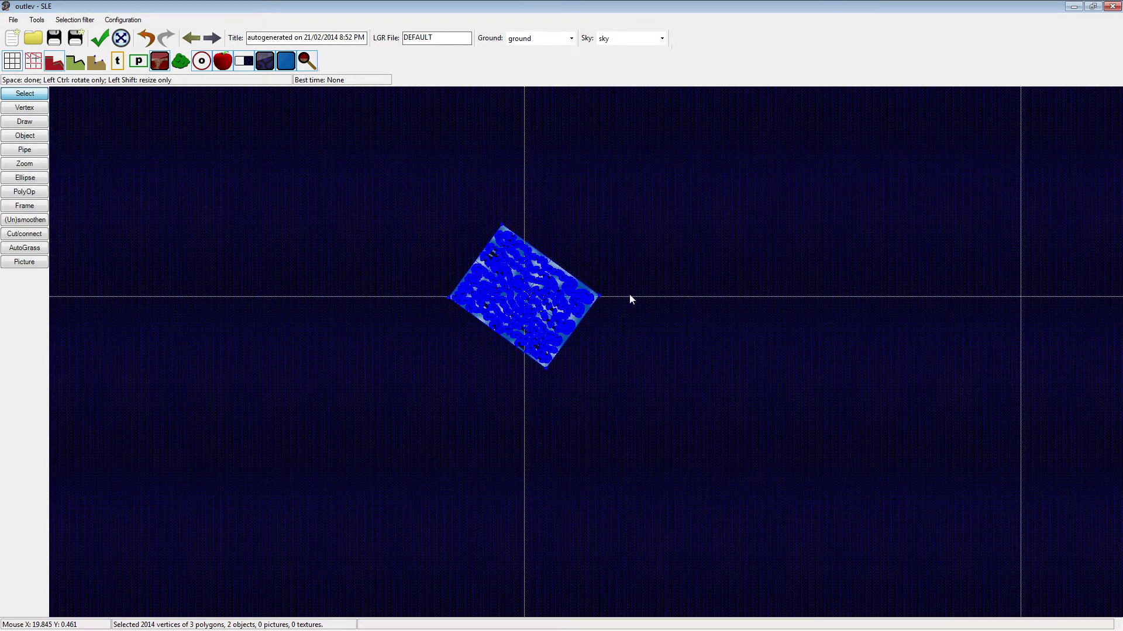
key(space)
key(ctrl+z)
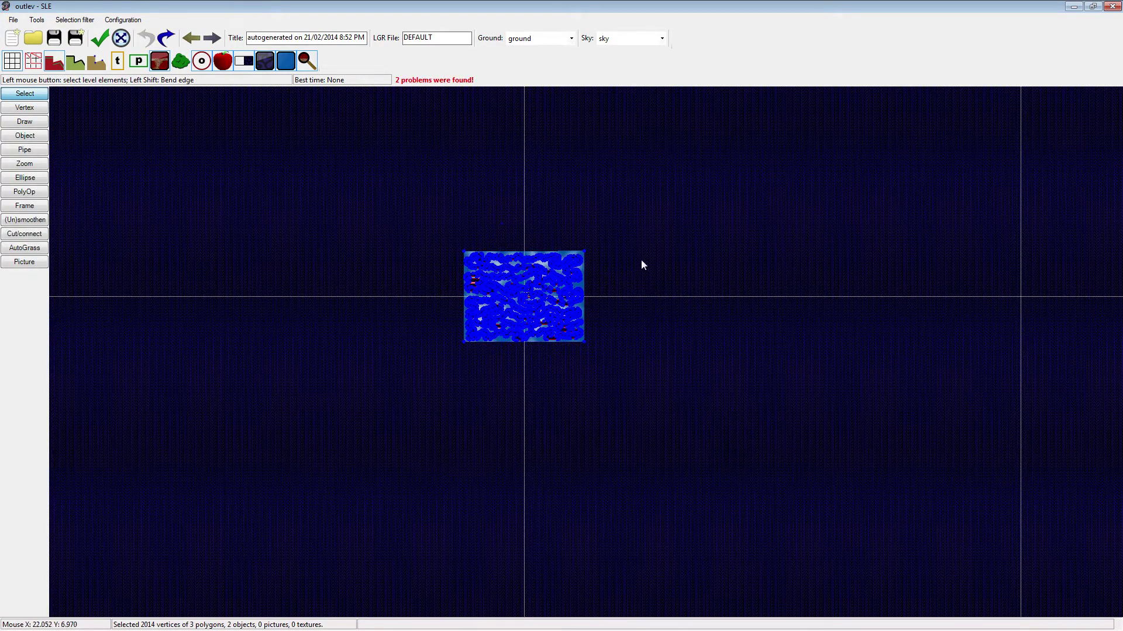
Transform the selected level to enlarge it several times over from its upper corner, and deselect it
right_click(592, 253)
click(634, 270)
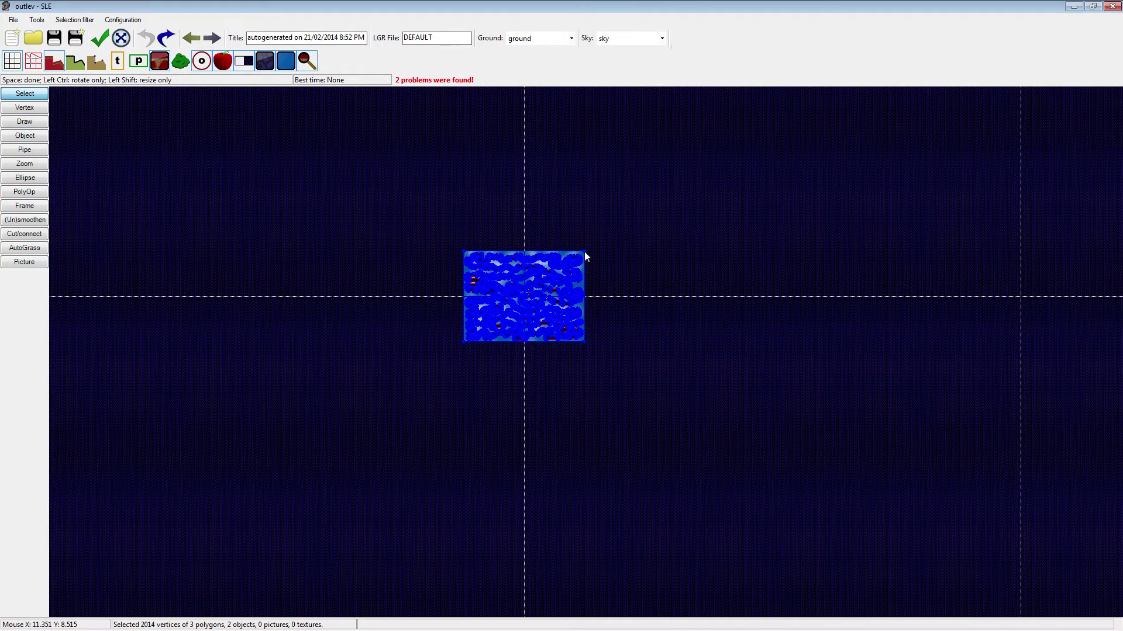
drag(585, 253, 856, 115)
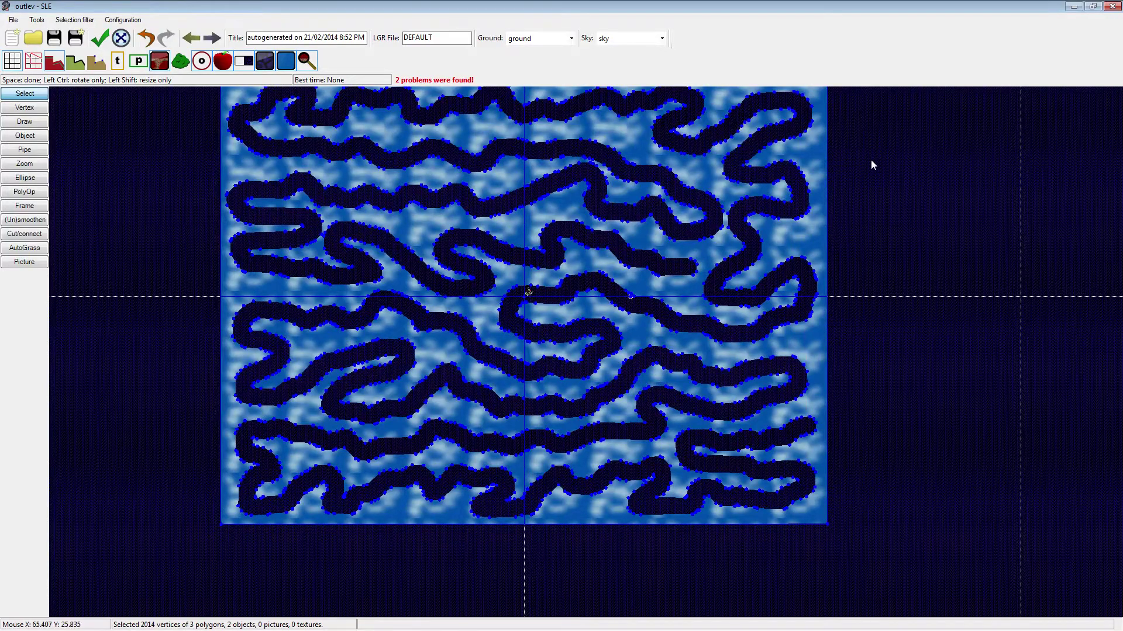
click(870, 237)
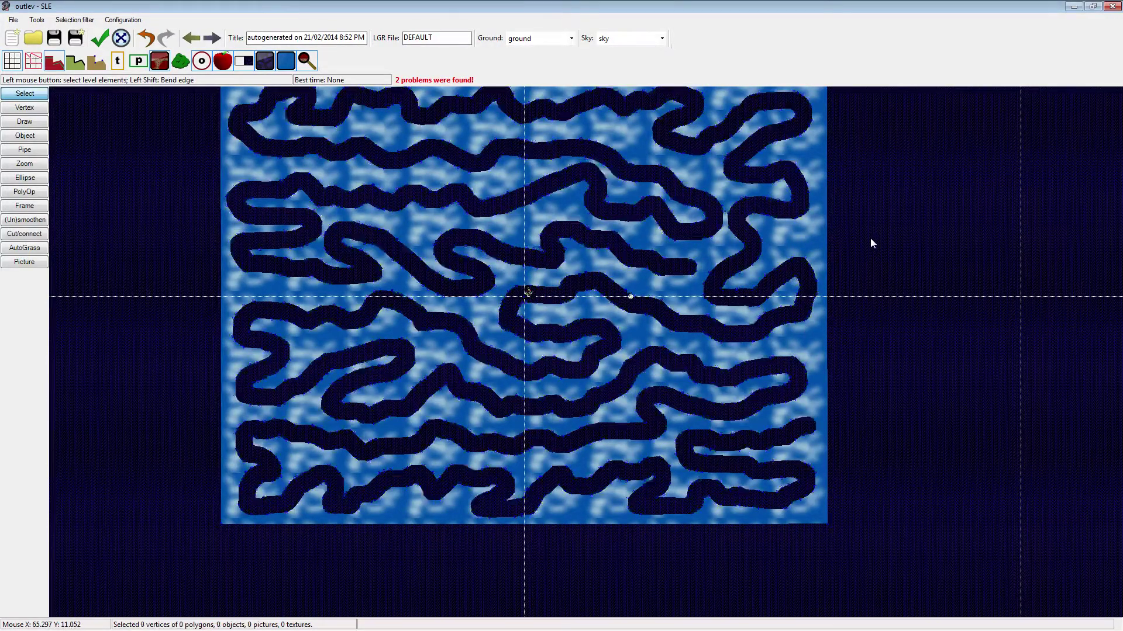
Select the entire level again and enlarge it further with Transform, applying the new size
scroll(870, 238, down, 2)
drag(870, 238, 790, 304)
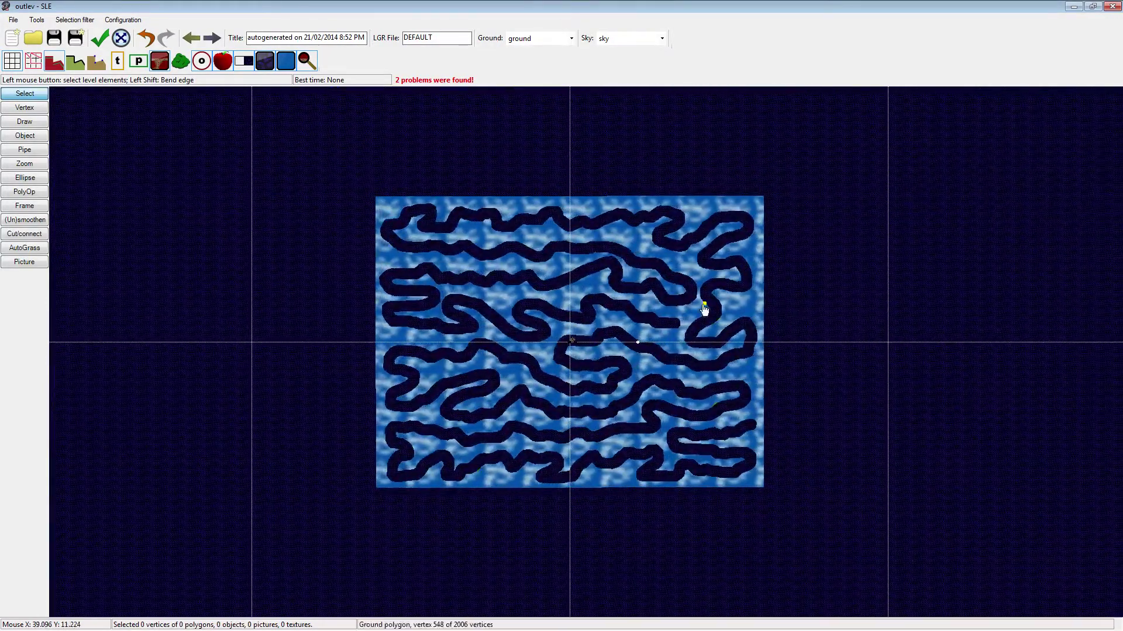
drag(522, 311, 478, 276)
drag(303, 138, 772, 479)
right_click(777, 275)
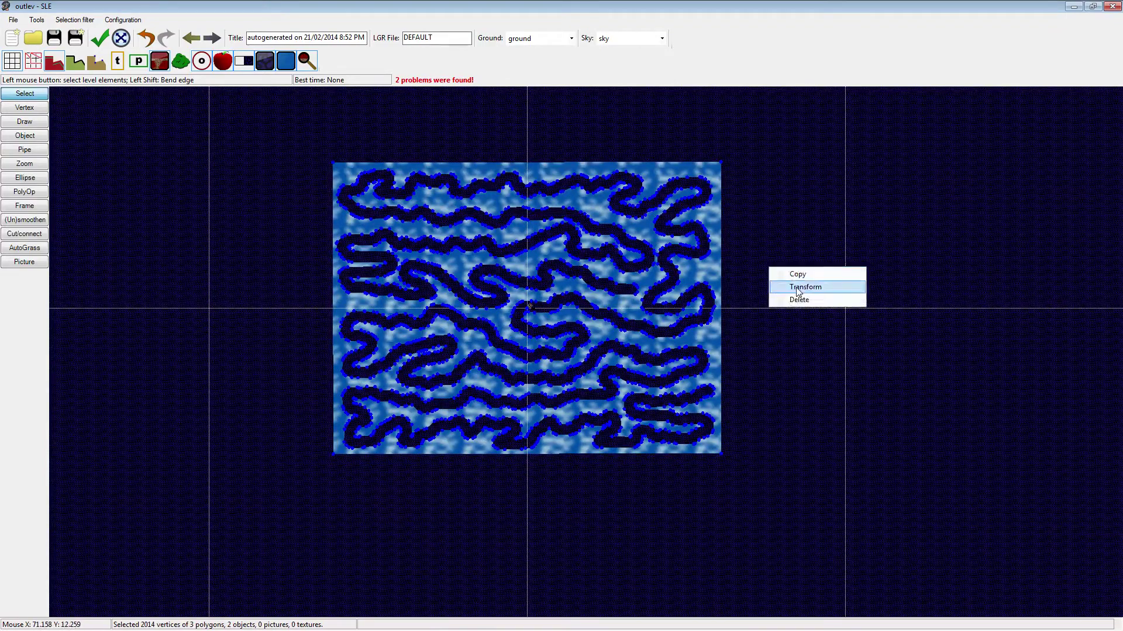
click(798, 287)
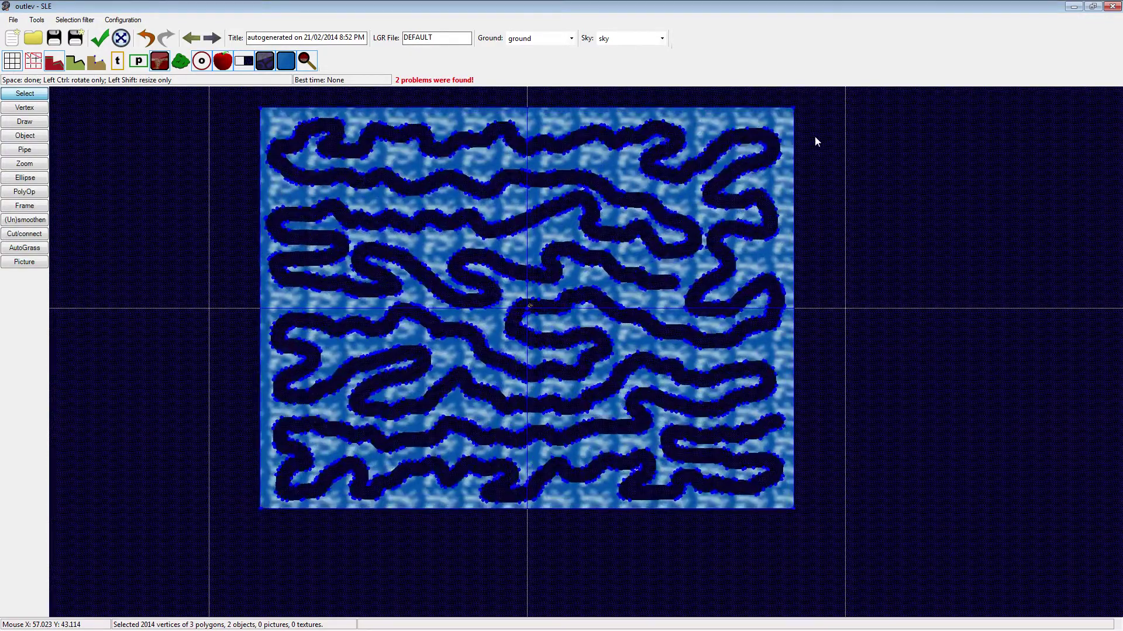
click(829, 134)
key(space)
click(855, 226)
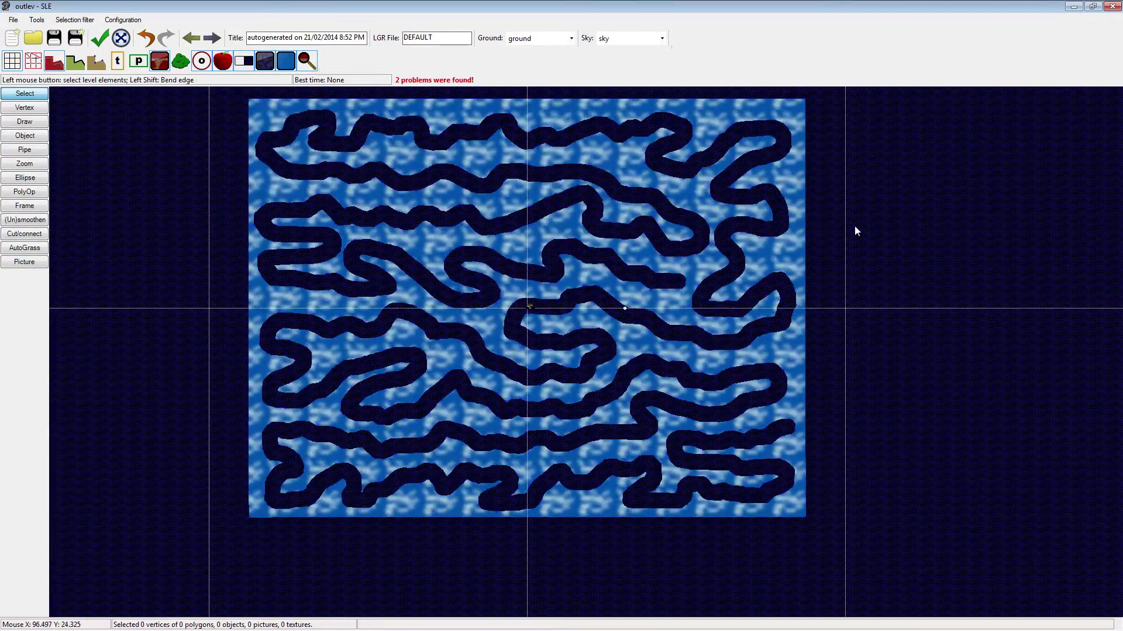
Hide the grid and delete the outer rectangular polygon surrounding the track
drag(598, 307, 570, 305)
click(14, 62)
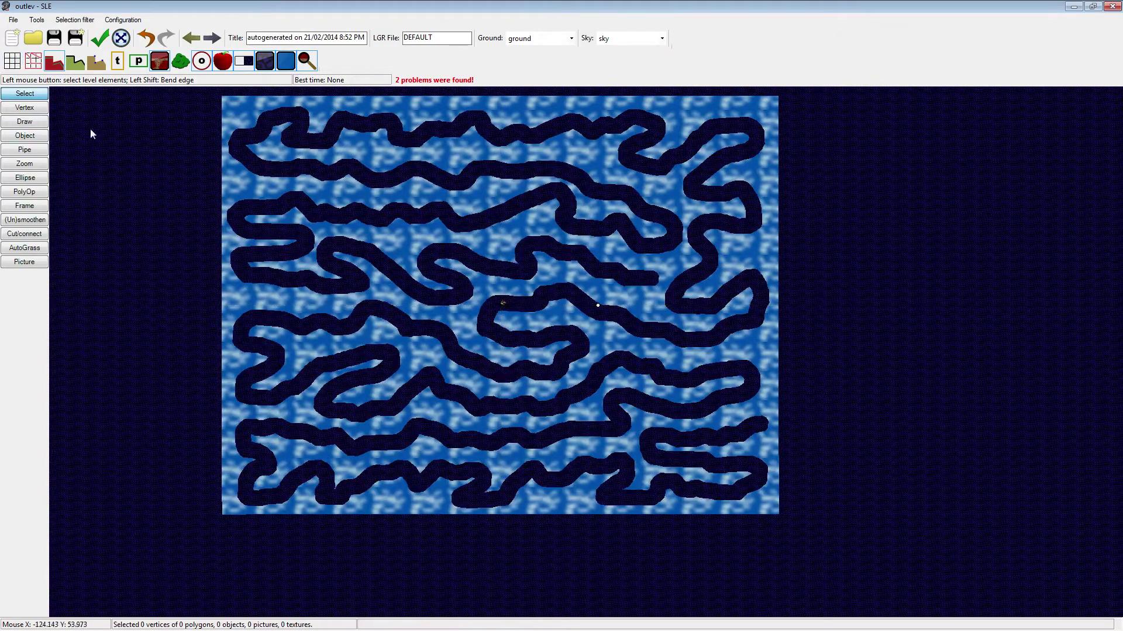
scroll(485, 287, up, 3)
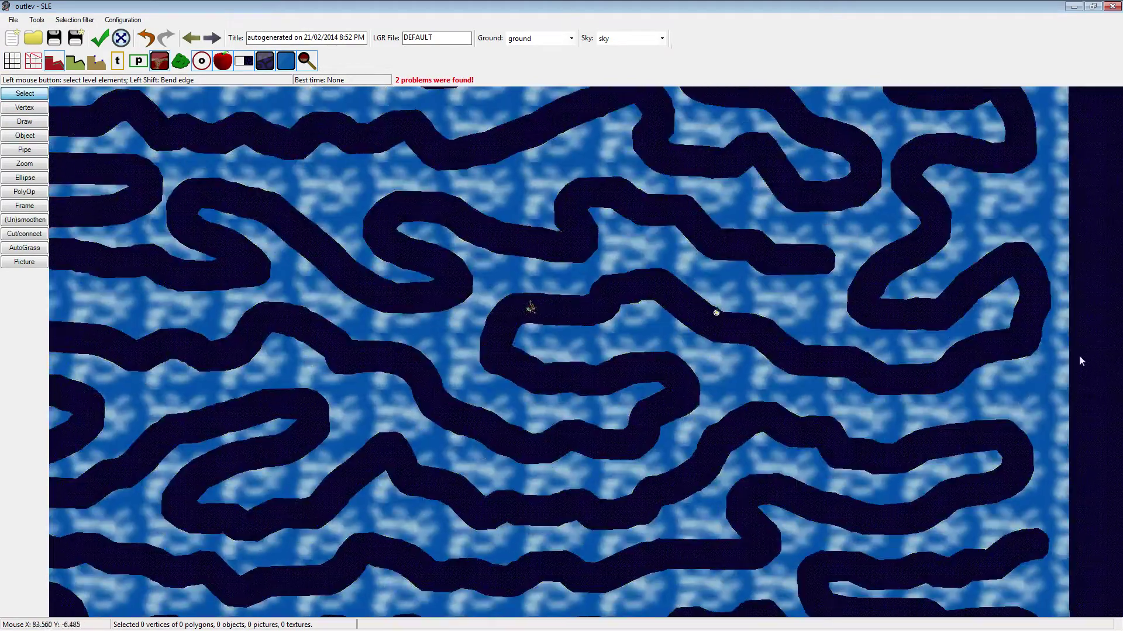
click(1068, 353)
key(Delete)
scroll(543, 354, down, 3)
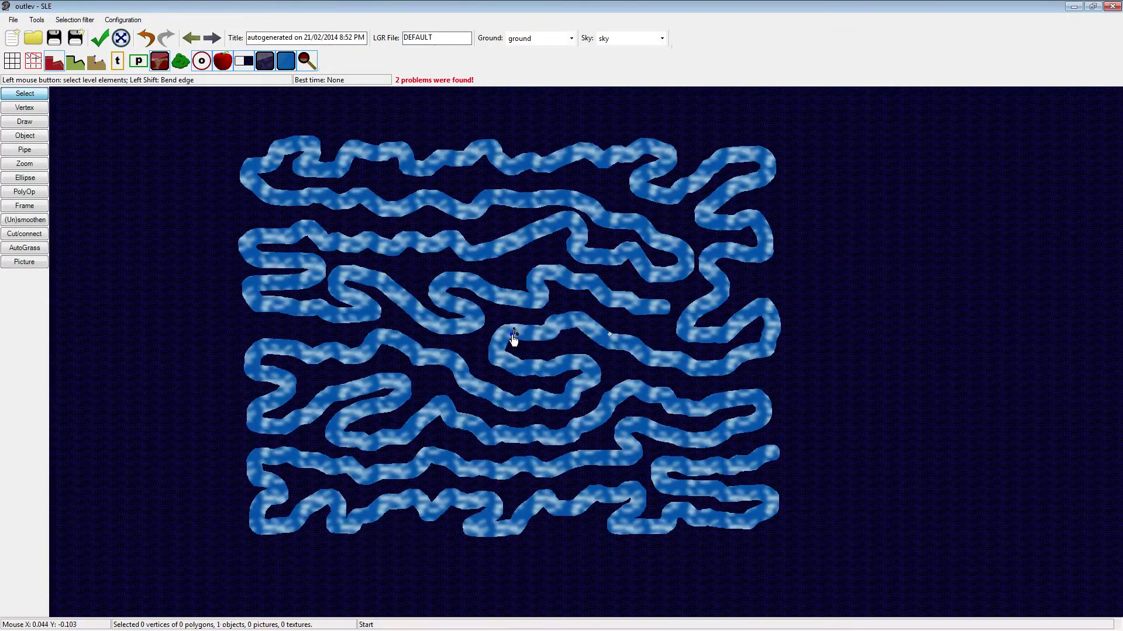
Move the start object with the bike into the closed end of the track's middle passage
click(554, 331)
drag(556, 335, 531, 338)
scroll(644, 307, up, 6)
scroll(654, 303, up, 2)
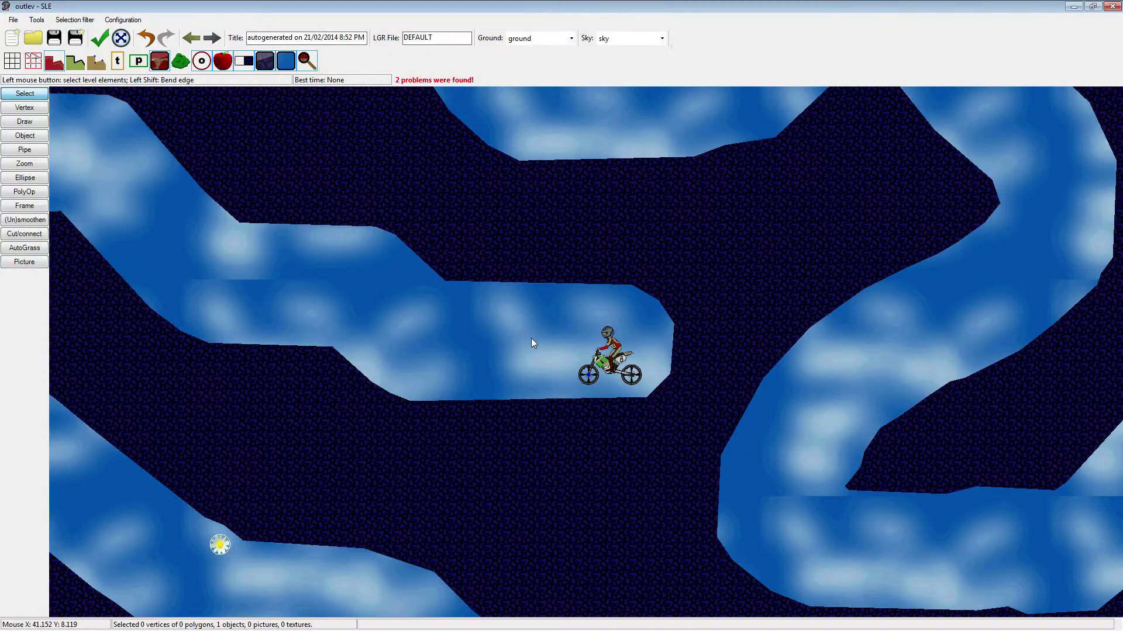
scroll(531, 338, down, 1)
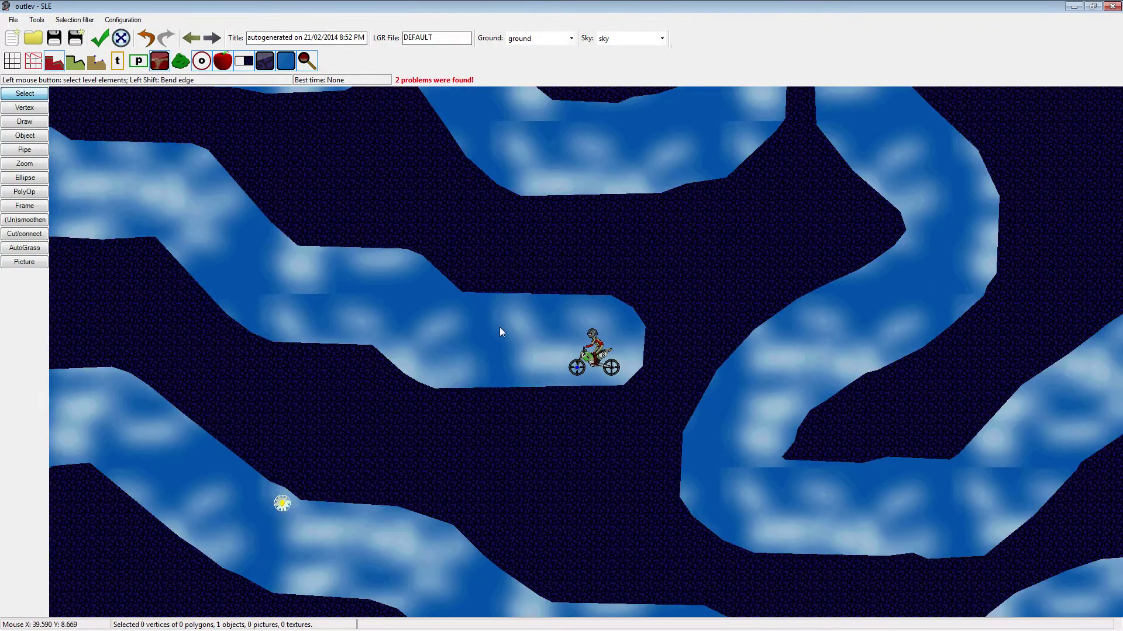
Check the level's topology and read the details of any reported problem
click(100, 39)
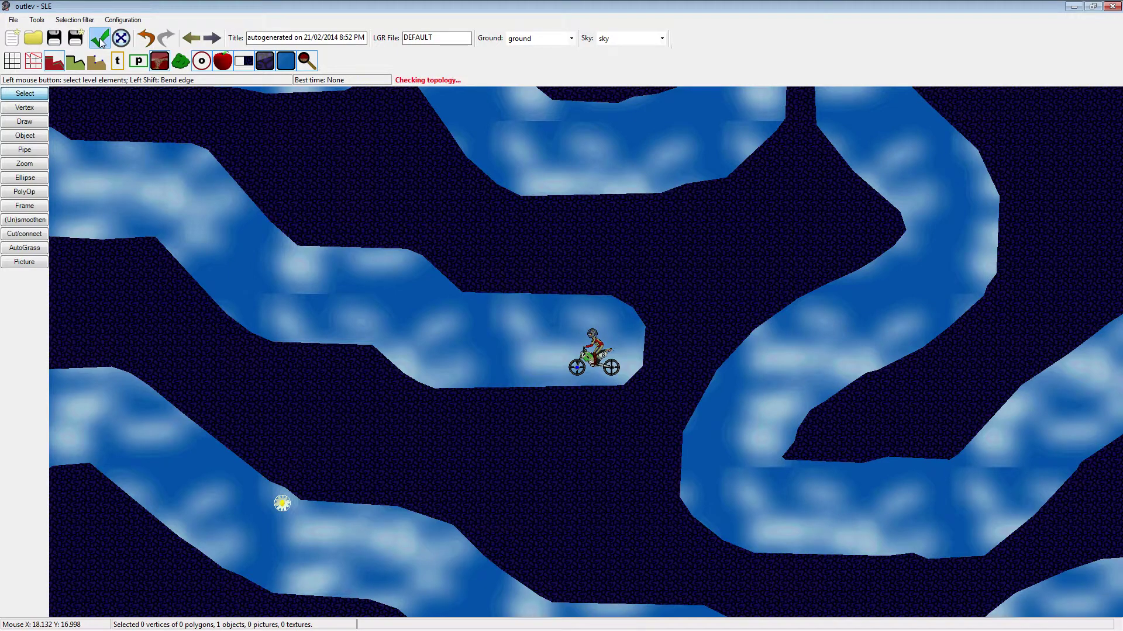
click(449, 83)
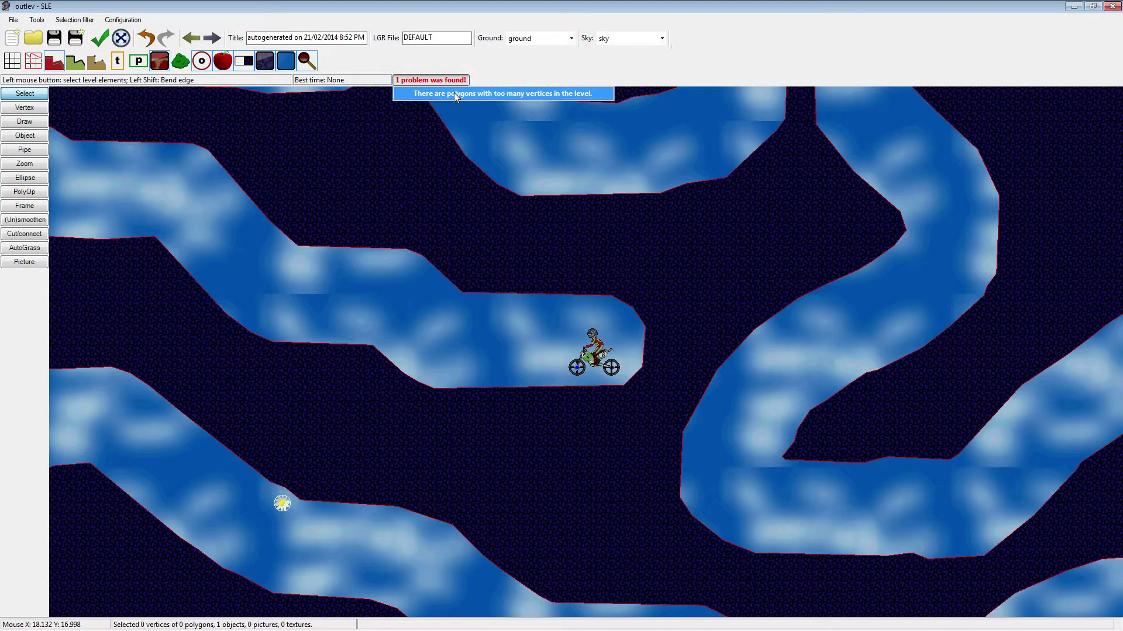
click(453, 92)
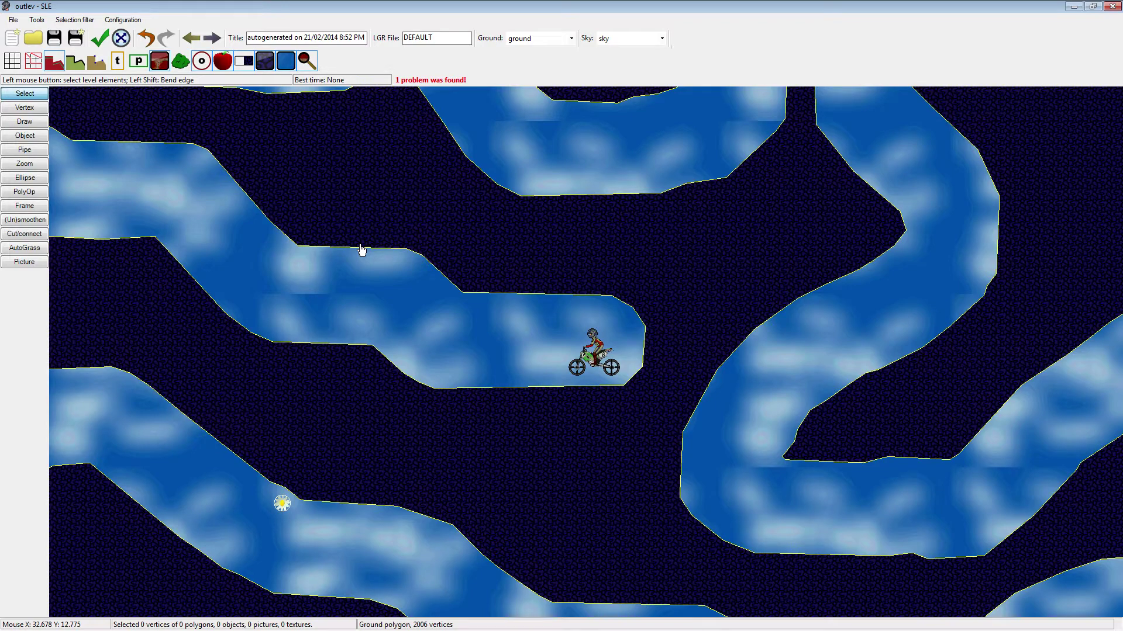
Unsmoothen the track polygon with the first parameter at 1.40 and the second at 10.00 to remove surplus vertices
scroll(377, 280, down, 4)
drag(395, 281, 563, 283)
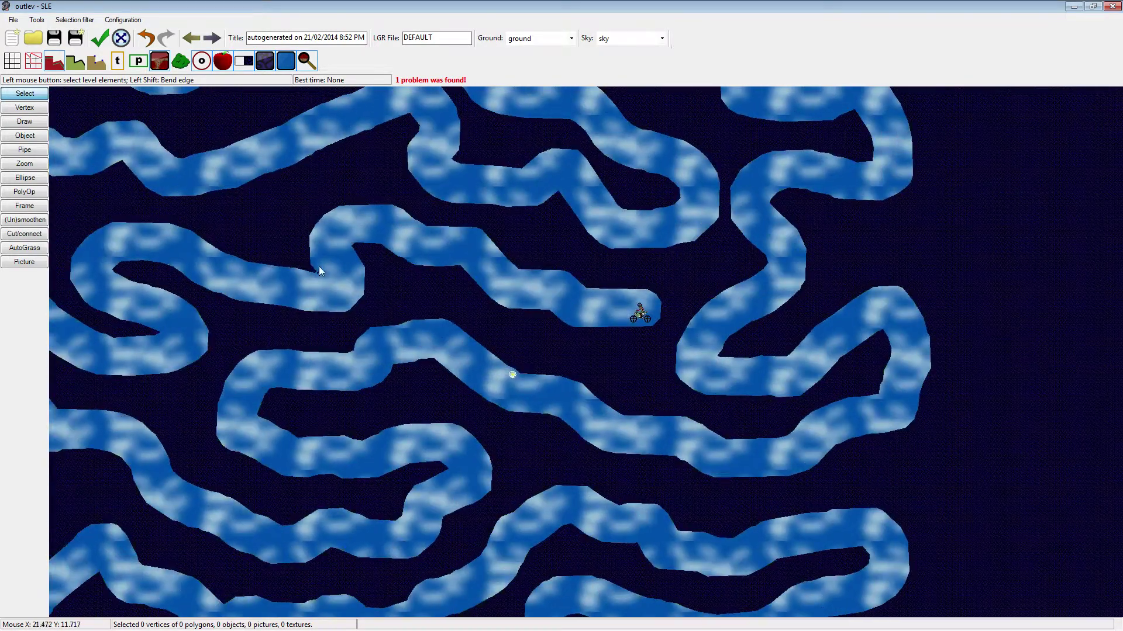
click(25, 220)
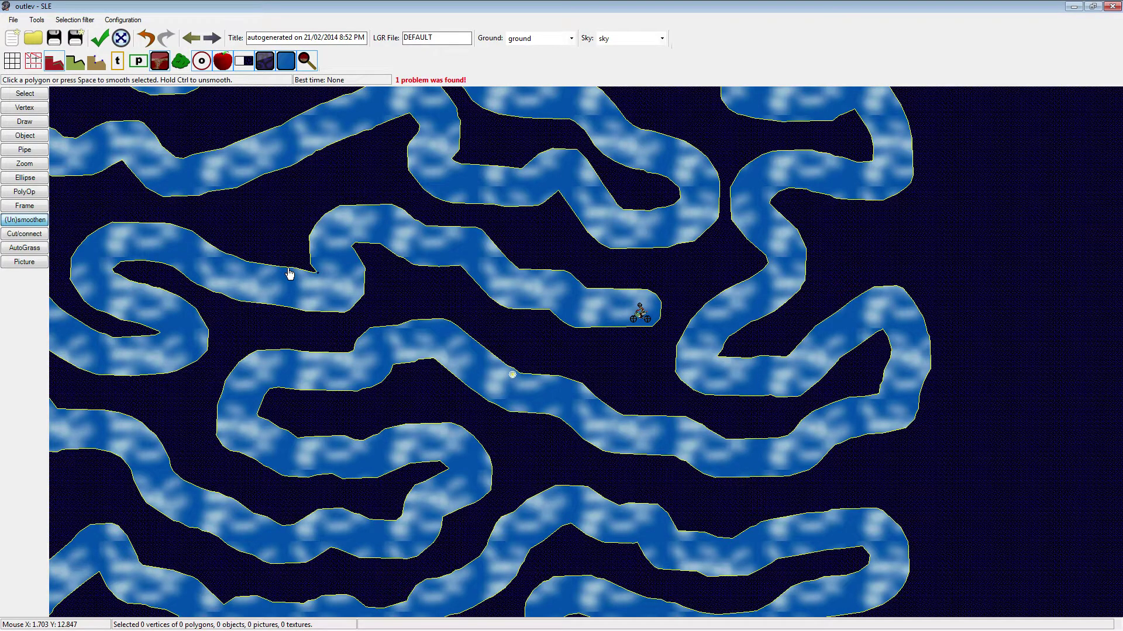
click(289, 273)
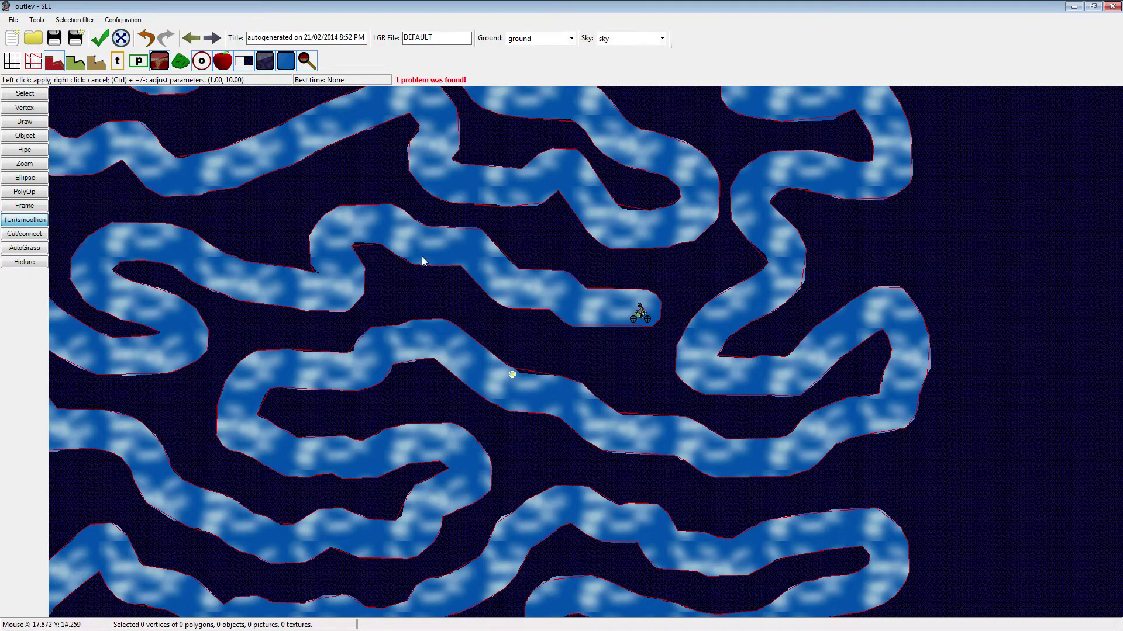
scroll(422, 256, up, 3)
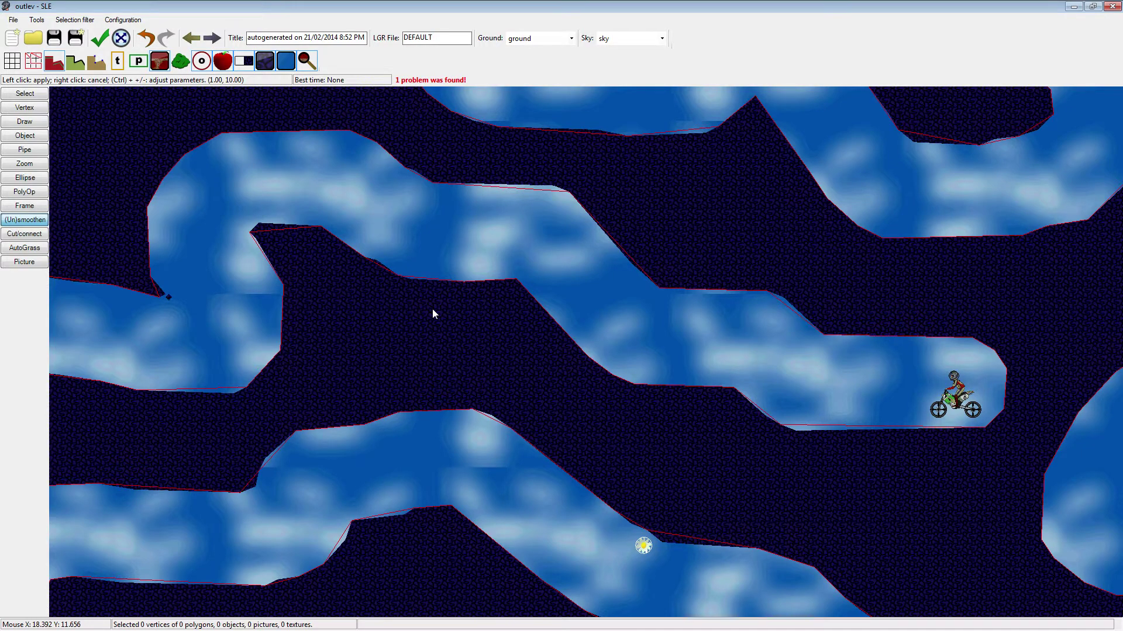
key(plus)
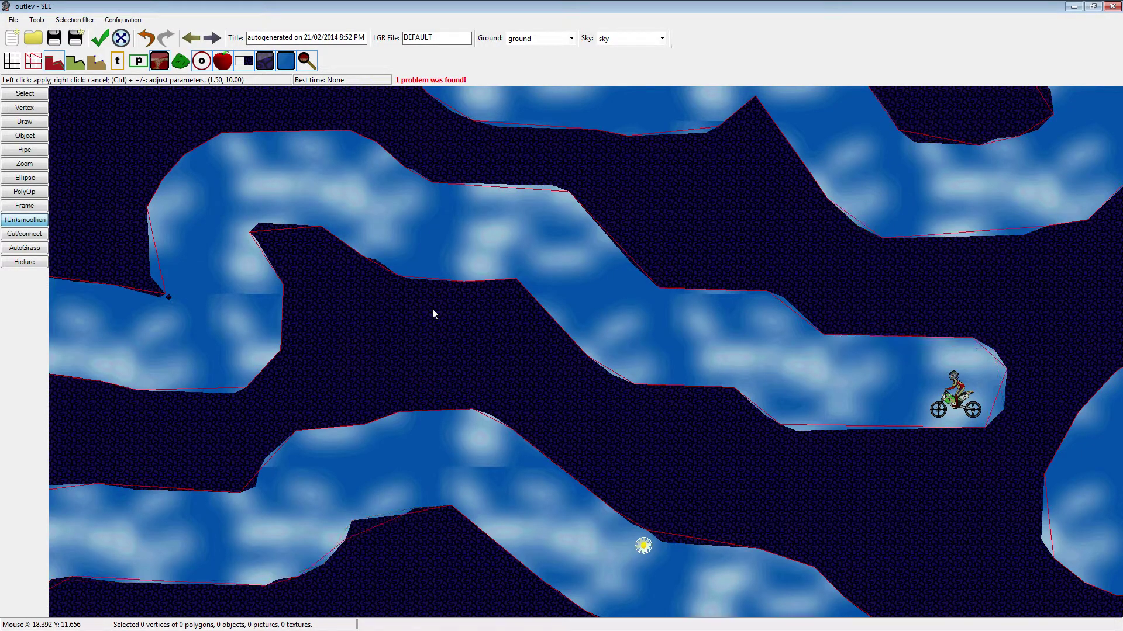
key(plus)
key(plus)
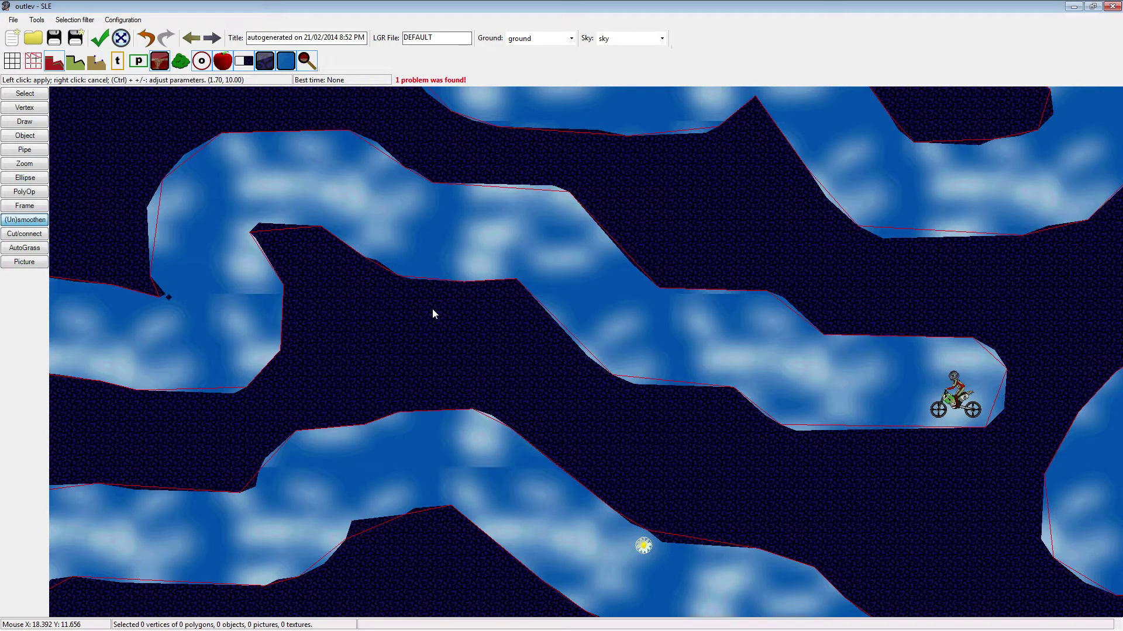
key(minus)
key(minus)
key(minus)
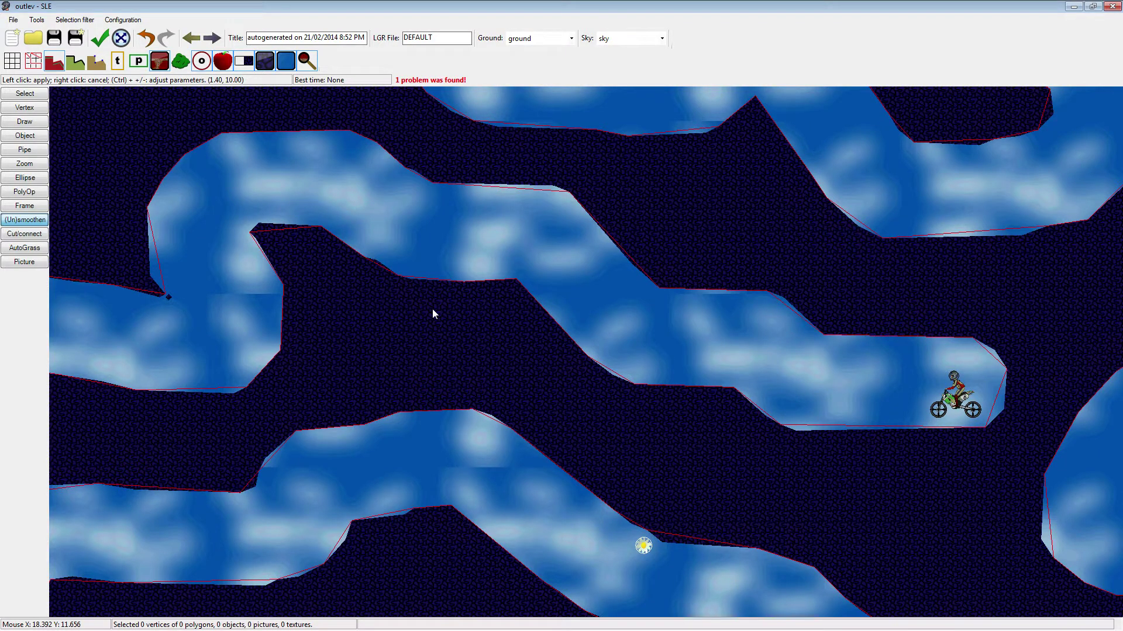
right_click(433, 314)
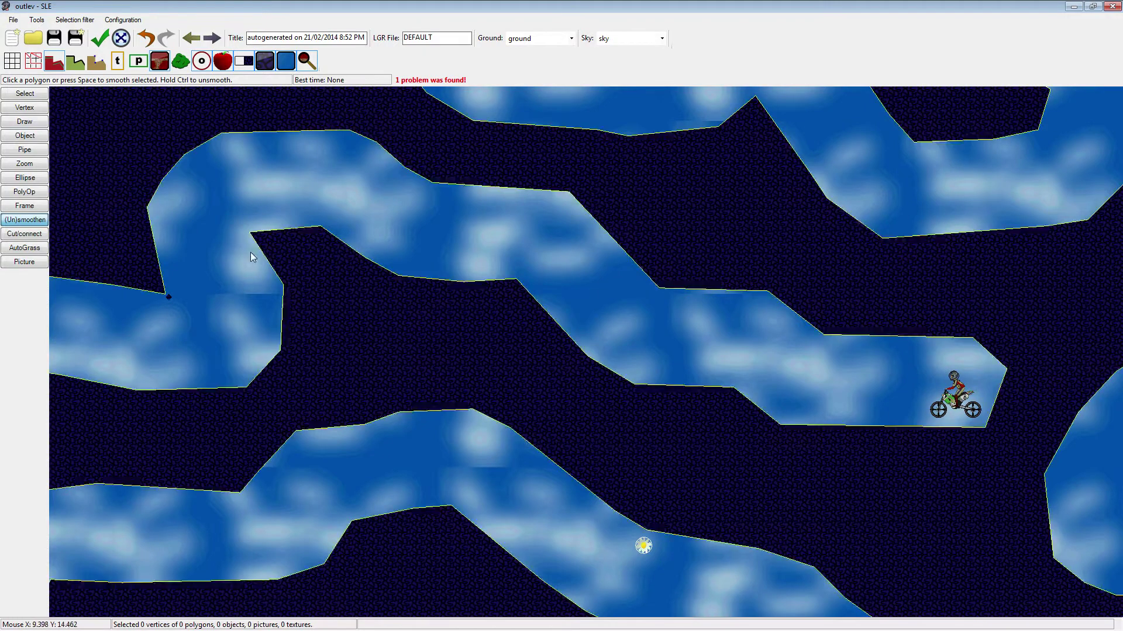
Select the simplified track polygon and examine how its vertices are spread across the level
click(22, 95)
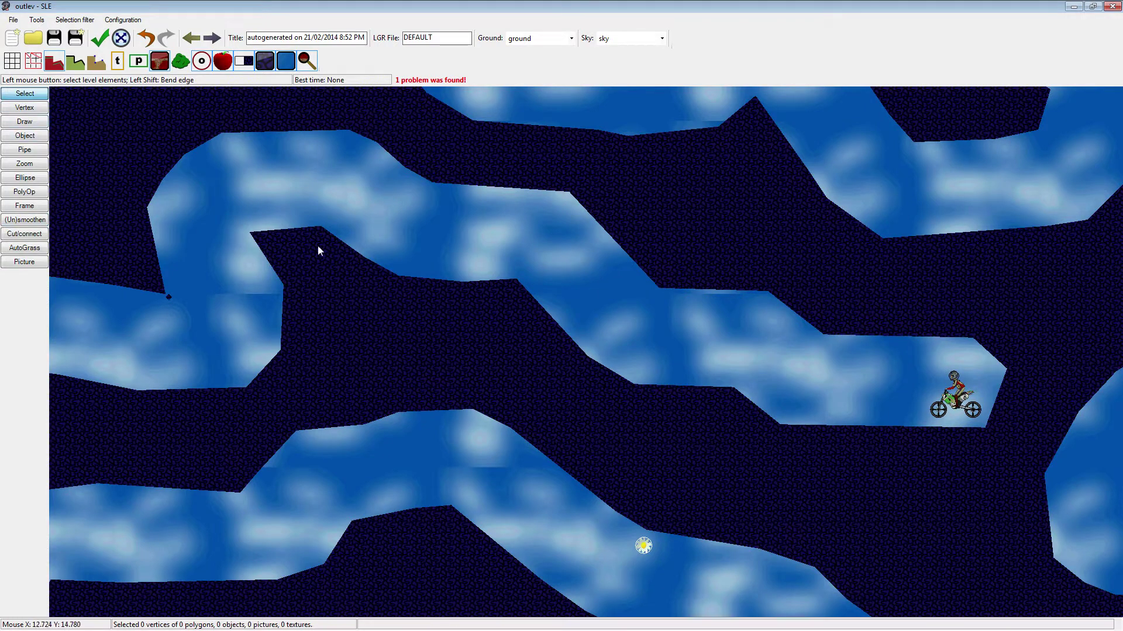
click(444, 283)
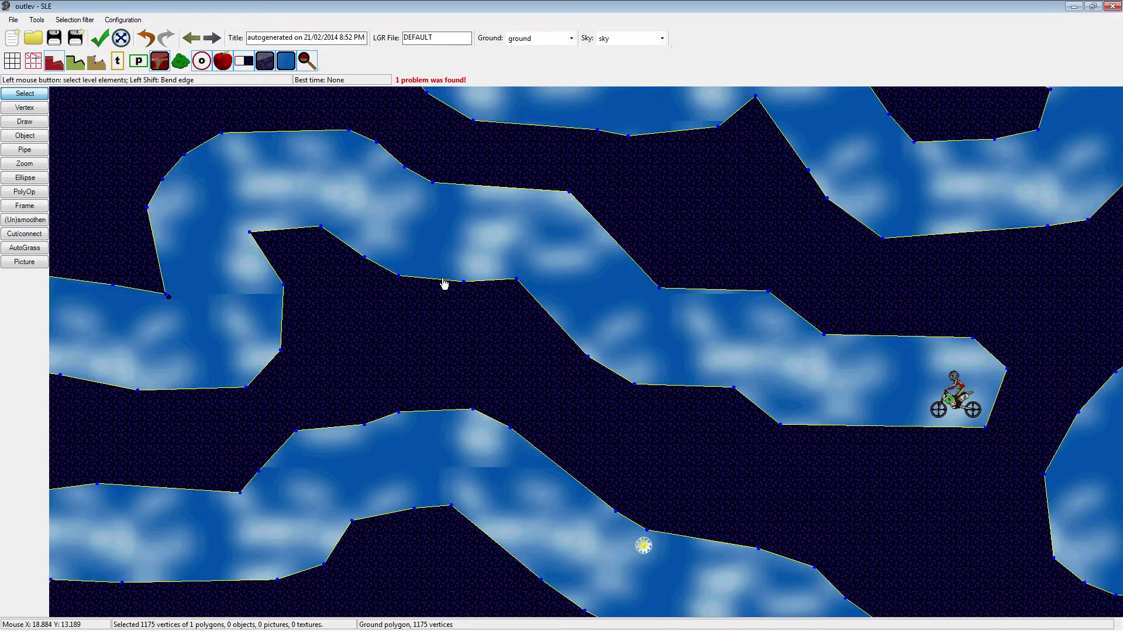
scroll(445, 321, down, 2)
drag(444, 321, 676, 258)
scroll(531, 293, down, 1)
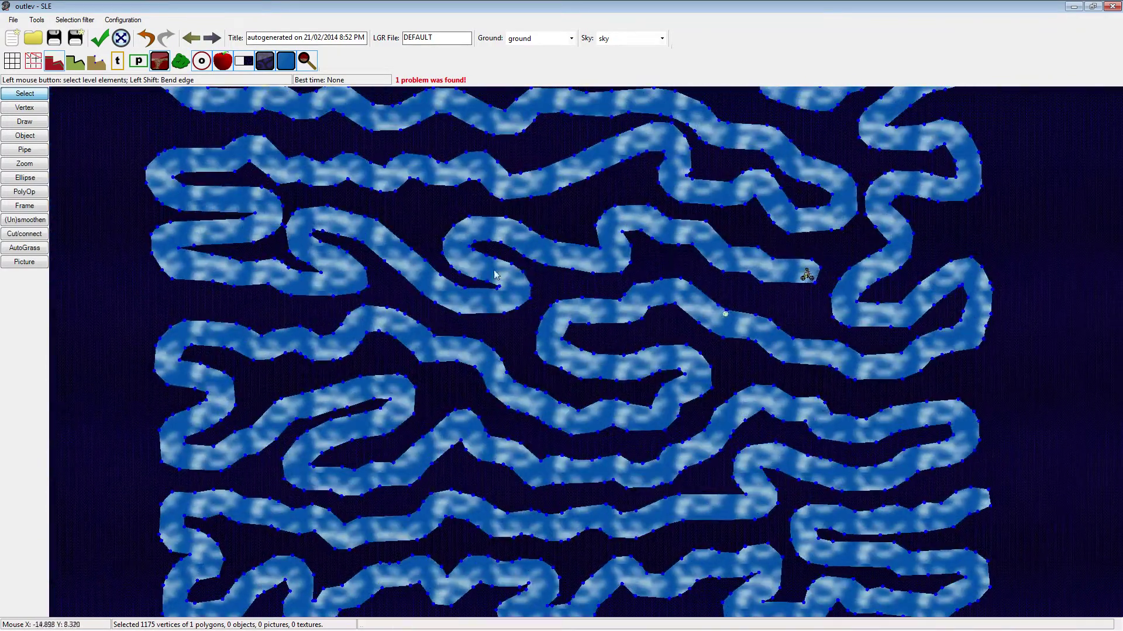
drag(426, 283, 646, 309)
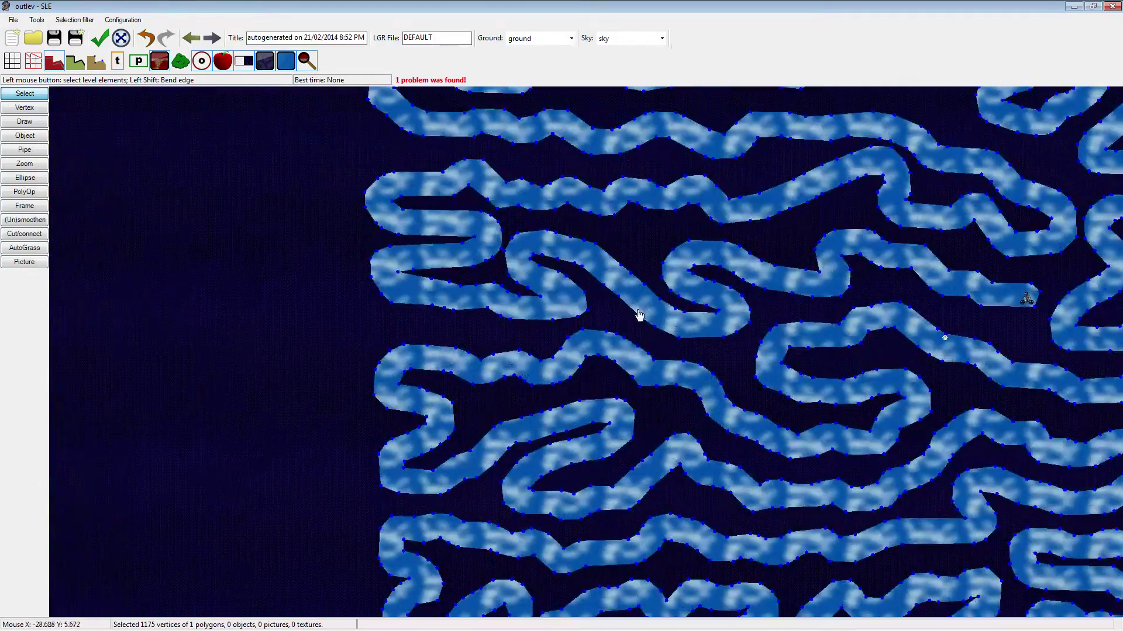
drag(538, 351, 325, 310)
click(268, 296)
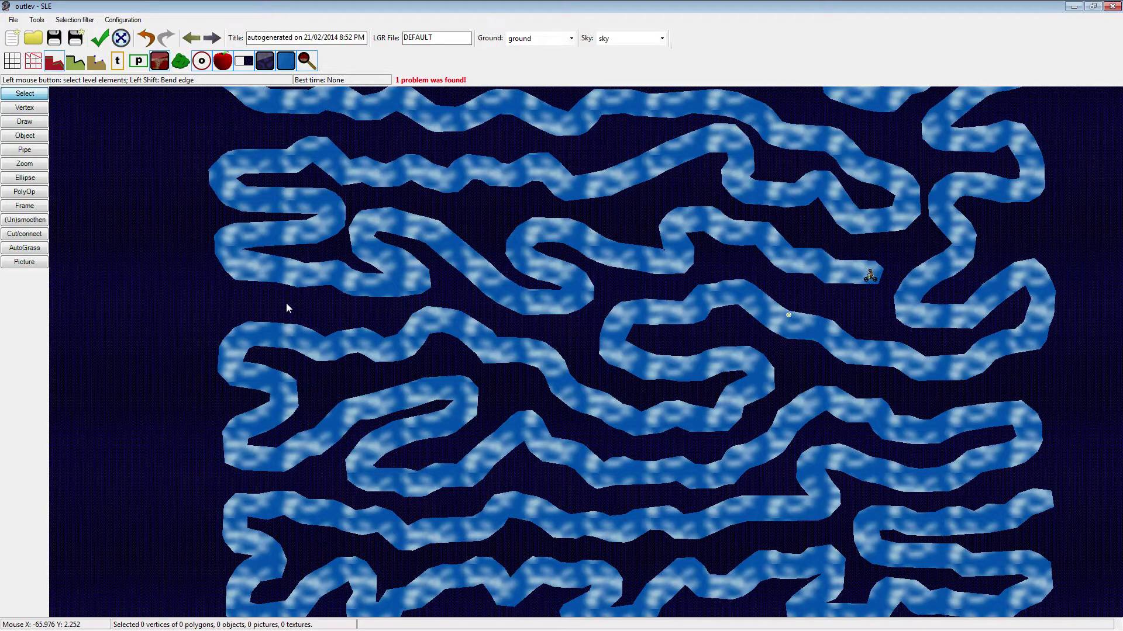
Connect the closed end of the start passage to the neighbouring passage with a narrow horizontal cut
drag(275, 300, 341, 228)
drag(717, 244, 377, 352)
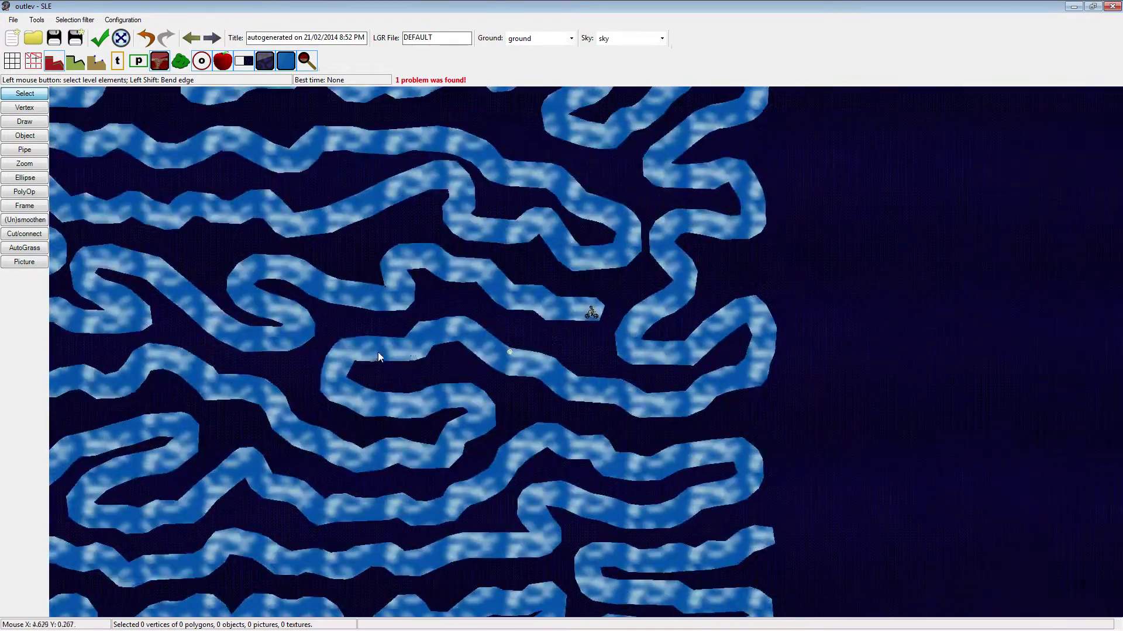
scroll(639, 326, up, 7)
drag(504, 257, 367, 315)
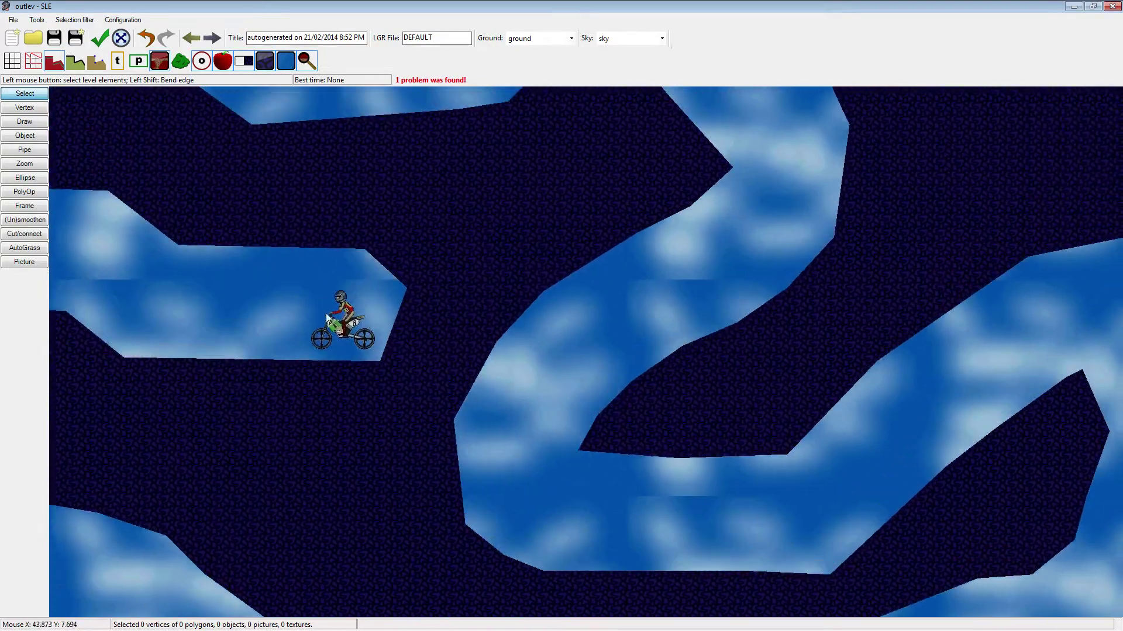
click(30, 236)
scroll(409, 297, up, 4)
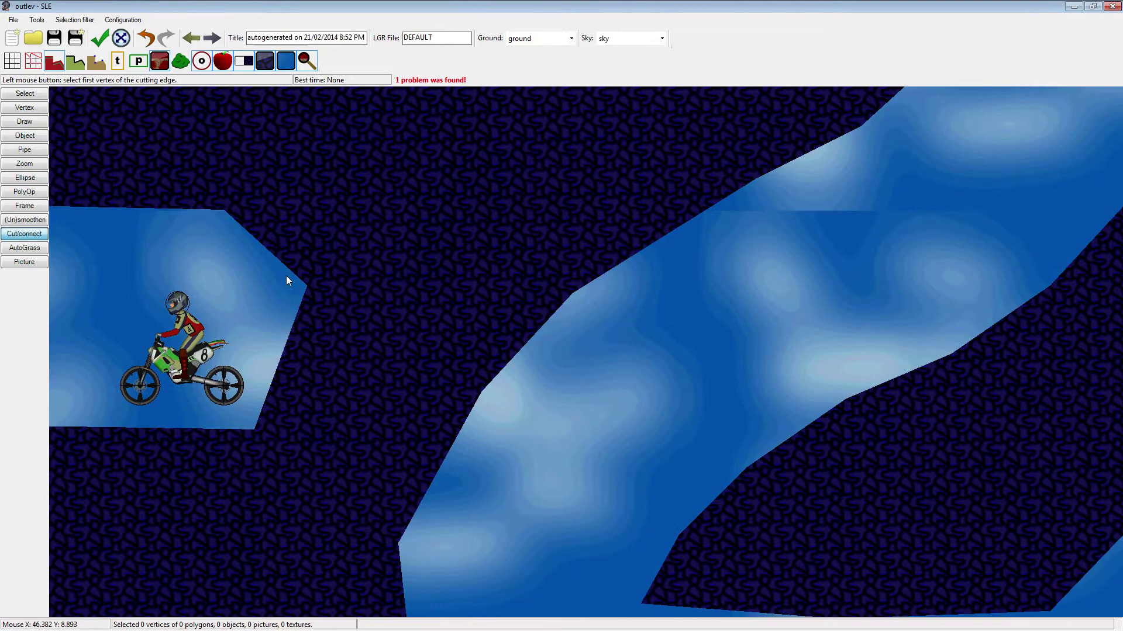
click(286, 276)
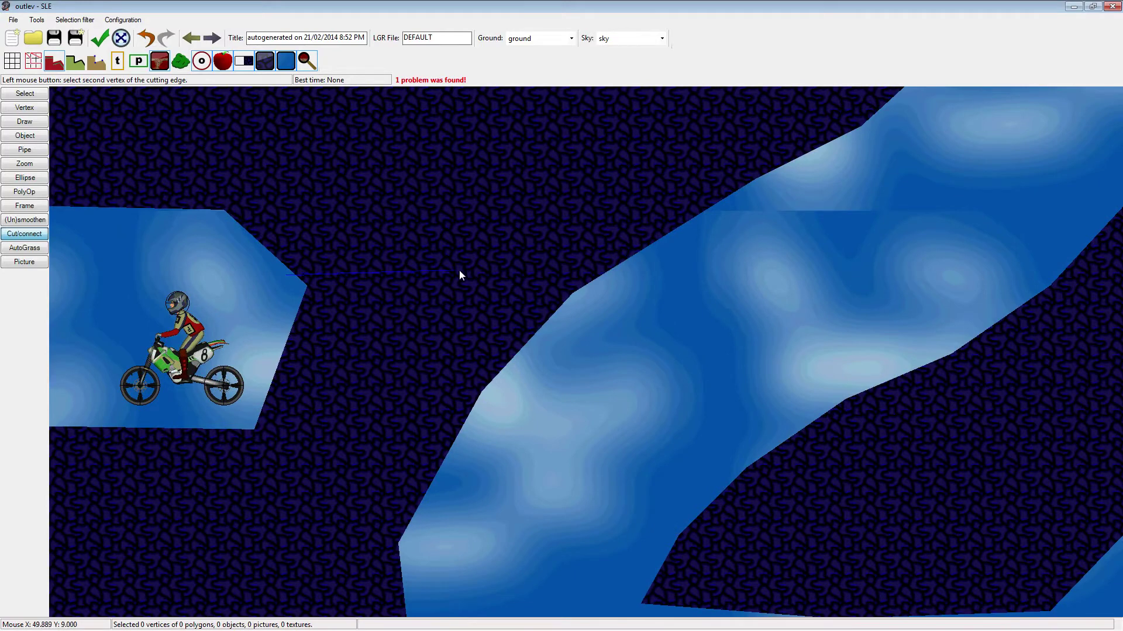
click(616, 276)
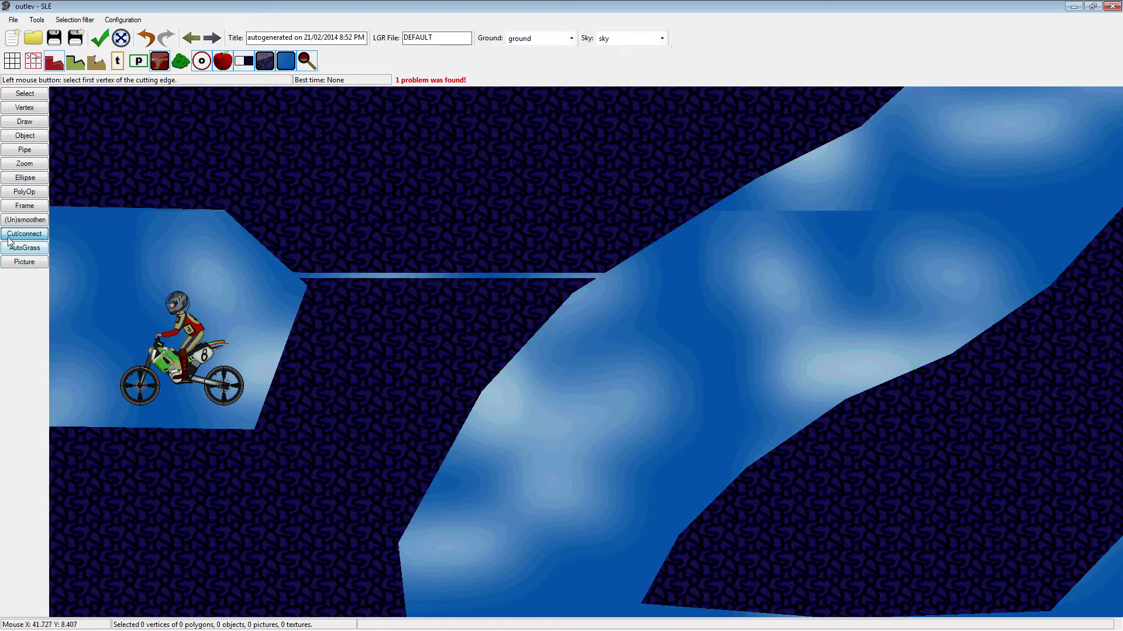
Delete the two surplus vertices at the ends of the narrow connecting channel's lower edge
click(37, 98)
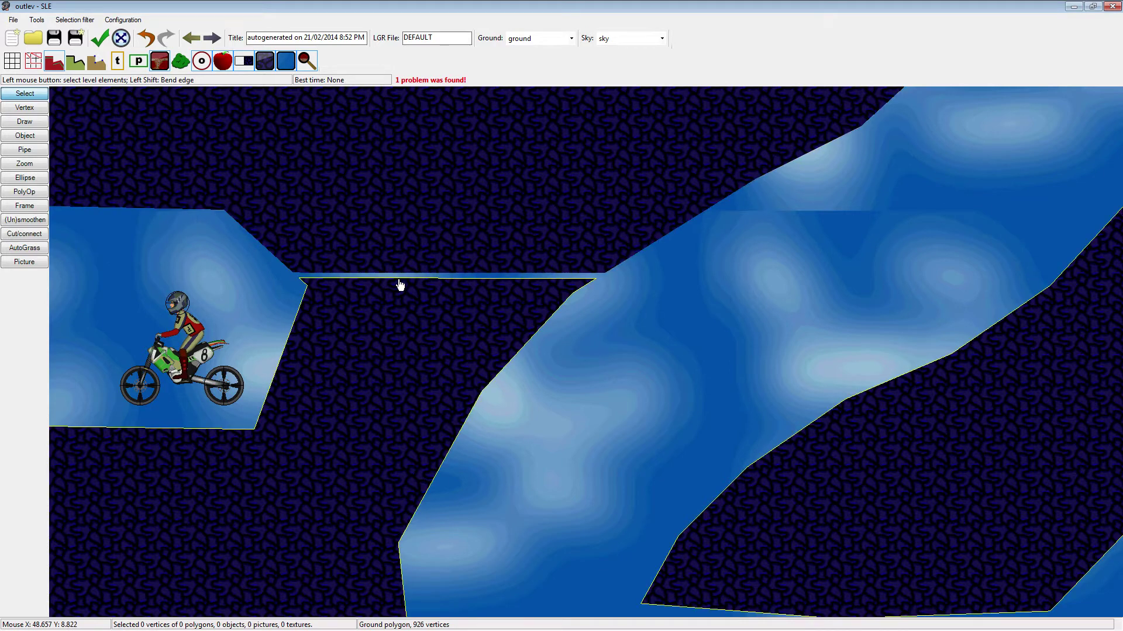
drag(299, 279, 300, 281)
key(Delete)
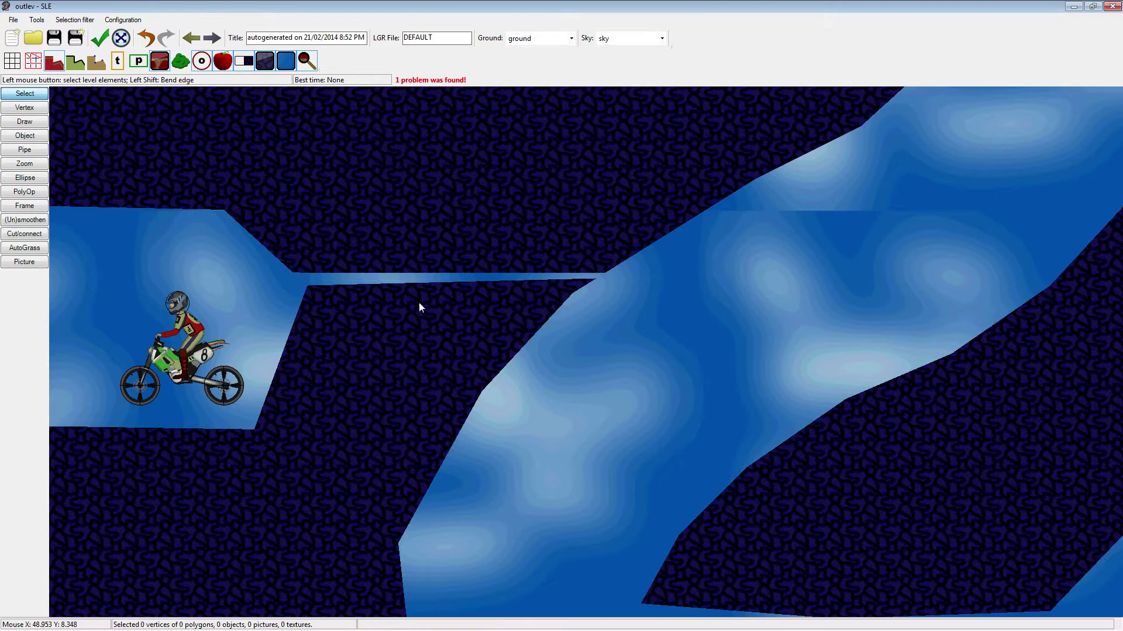
drag(598, 283, 551, 322)
scroll(519, 311, down, 3)
click(552, 325)
Delete the tiny stray four-vertex polygon beside the sharp ground corner in the bend west of the start
scroll(473, 340, down, 2)
drag(474, 341, 889, 353)
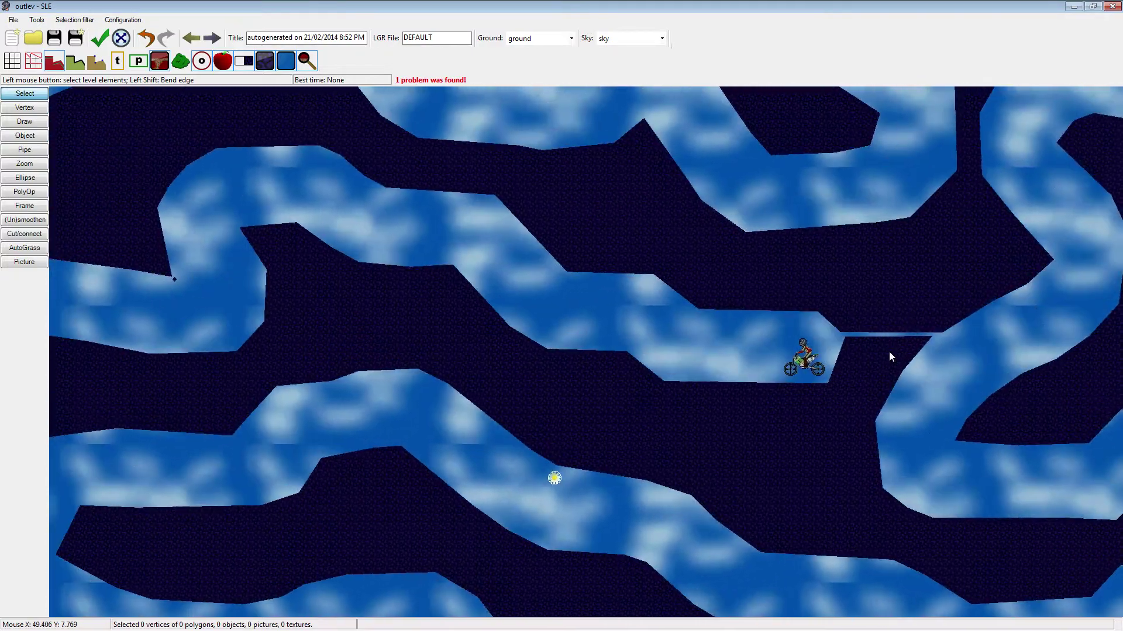
scroll(890, 353, down, 1)
scroll(338, 316, up, 4)
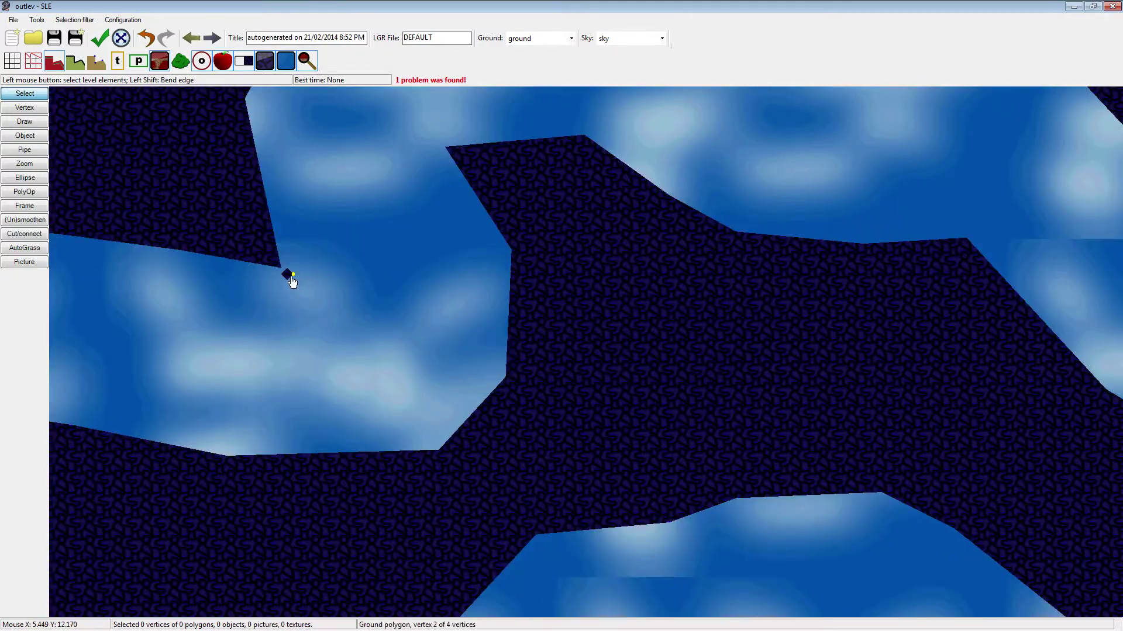
scroll(313, 286, down, 5)
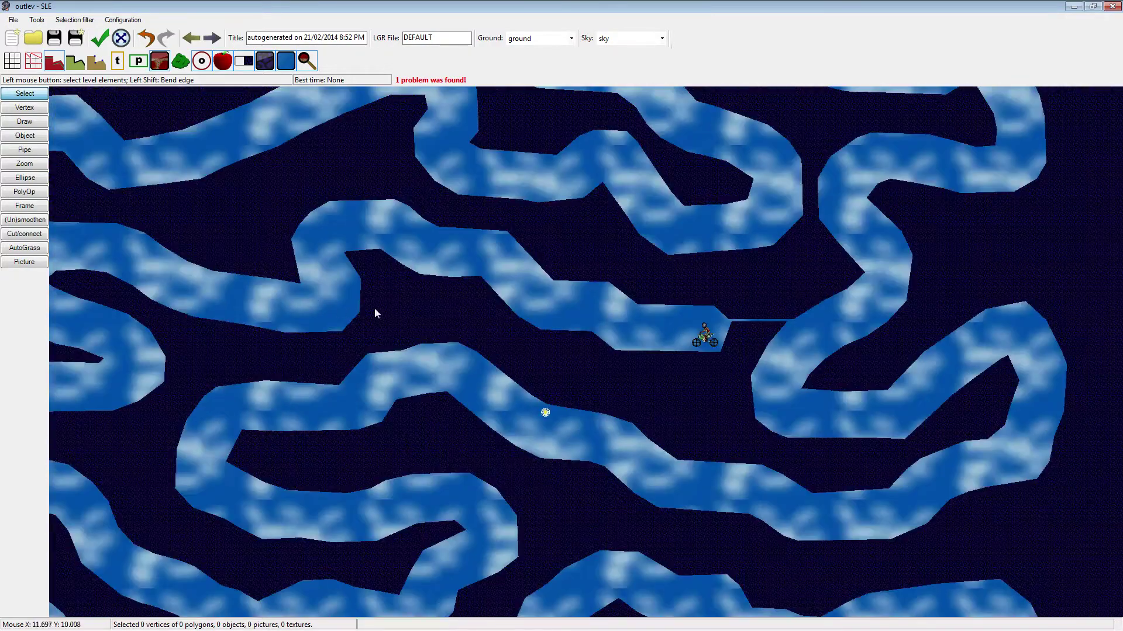
Reshape the pointed ground tip inside the hairpin bend west of the start into a blunt end
drag(376, 308, 468, 361)
scroll(468, 362, up, 1)
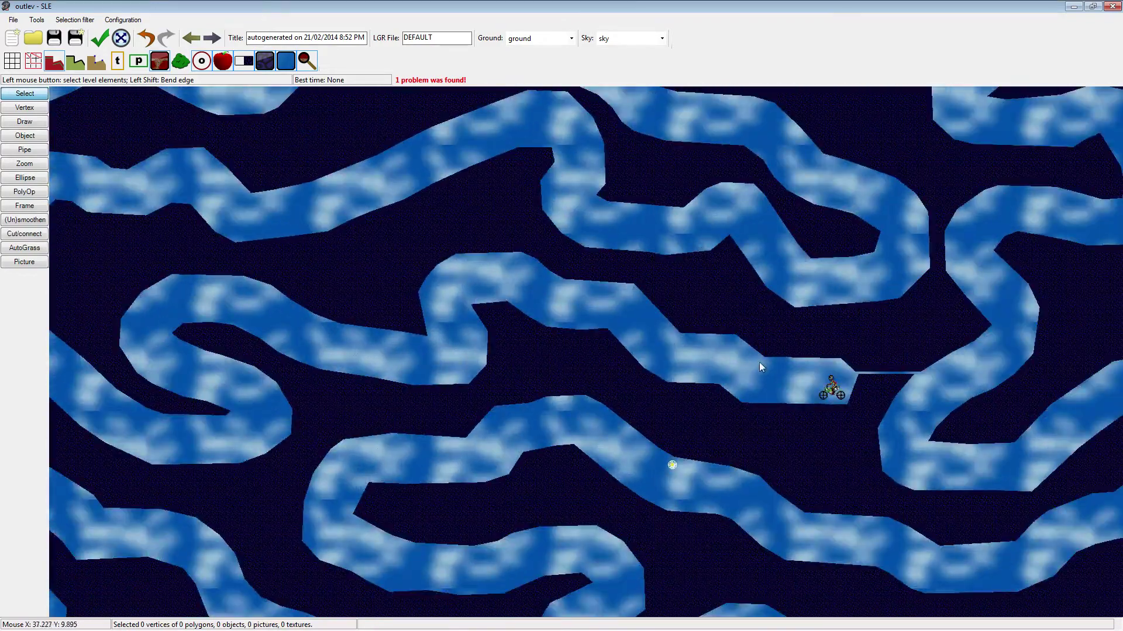
scroll(759, 362, up, 3)
drag(743, 345, 897, 302)
drag(769, 356, 847, 401)
drag(438, 374, 657, 361)
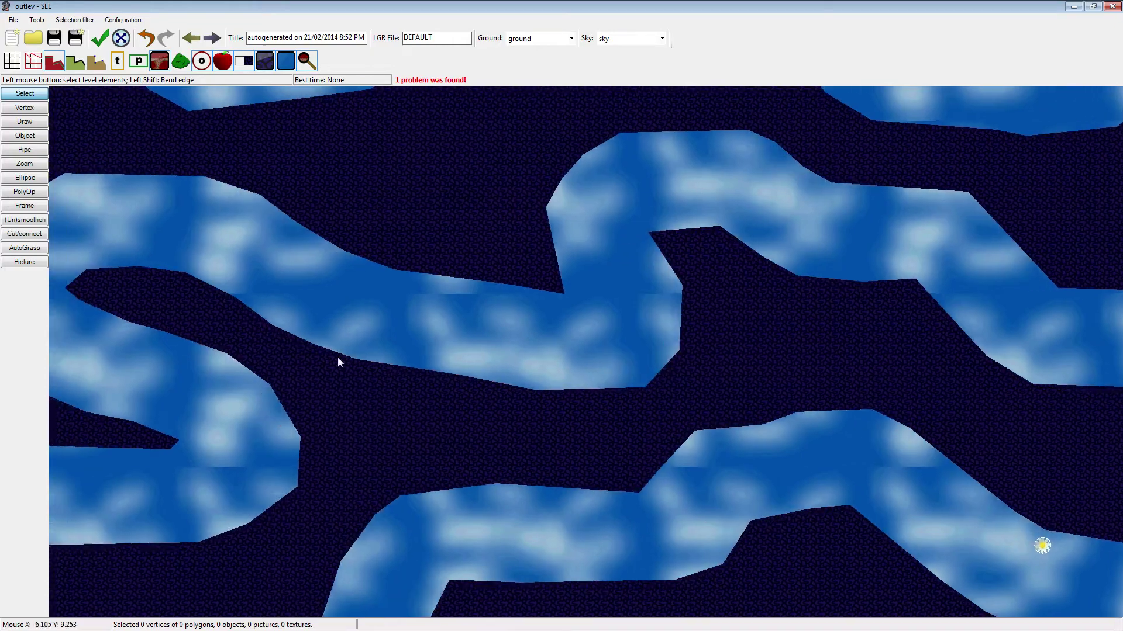
drag(338, 357, 482, 345)
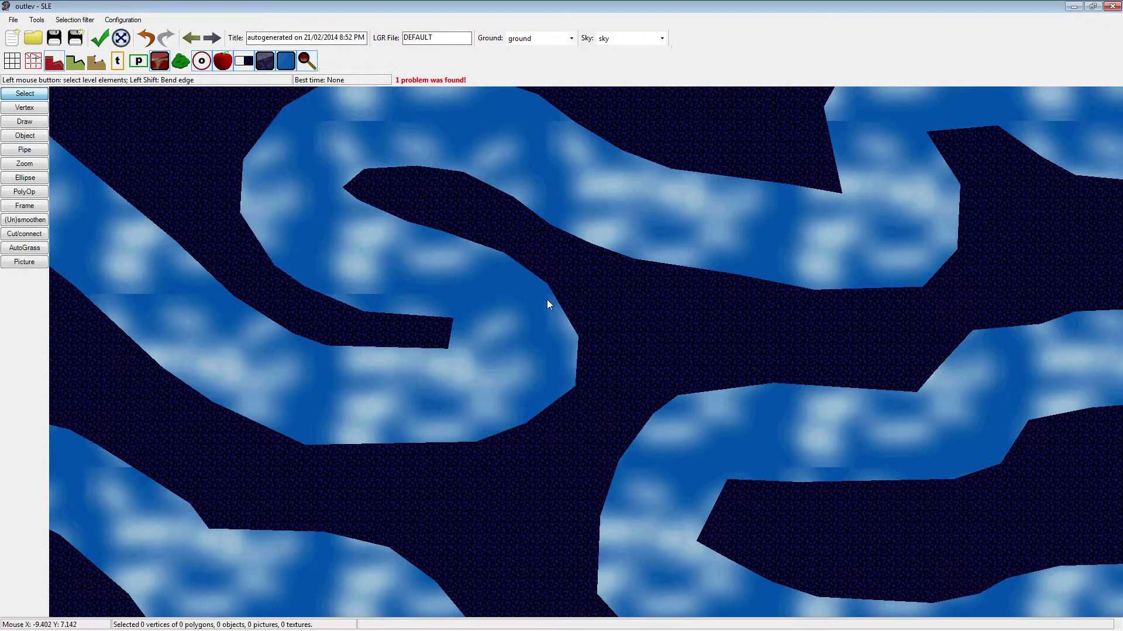
drag(437, 352, 698, 338)
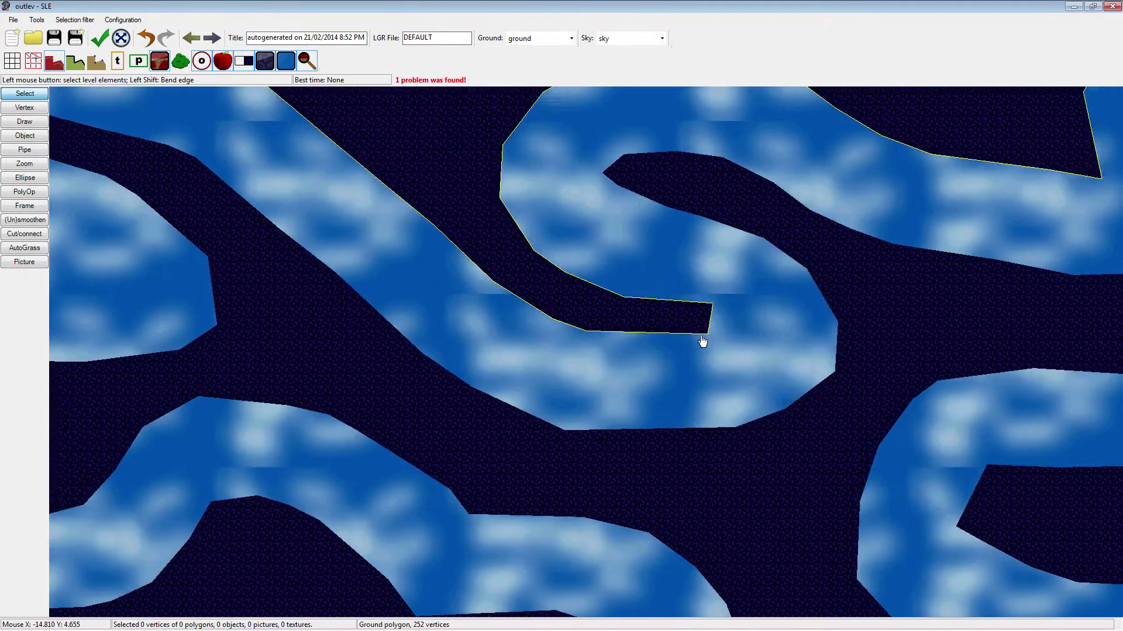
Inspect the western and upper passages of the track for awkward corners and edges
drag(365, 351, 652, 408)
drag(385, 217, 541, 255)
drag(491, 365, 664, 333)
drag(198, 353, 437, 374)
drag(494, 310, 531, 391)
drag(628, 307, 615, 483)
drag(576, 338, 403, 414)
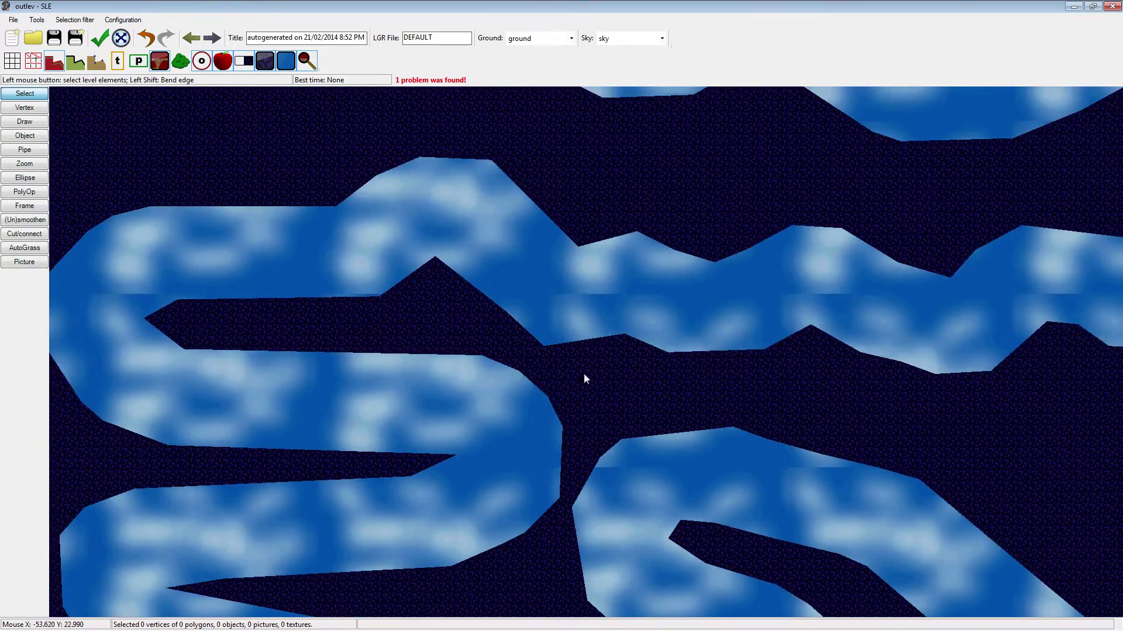
drag(691, 341, 327, 339)
drag(480, 327, 193, 328)
drag(694, 293, 482, 359)
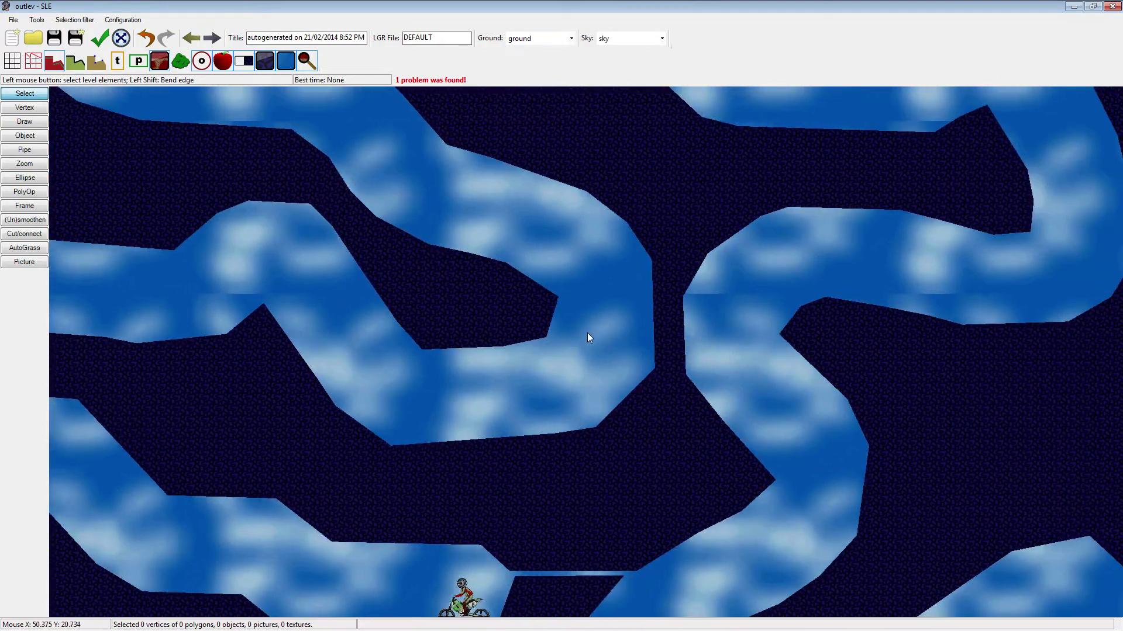
Round the outer lower edge of the bend above the start by repositioning three of its vertices
drag(620, 350, 611, 300)
drag(600, 314, 663, 330)
drag(609, 424, 644, 391)
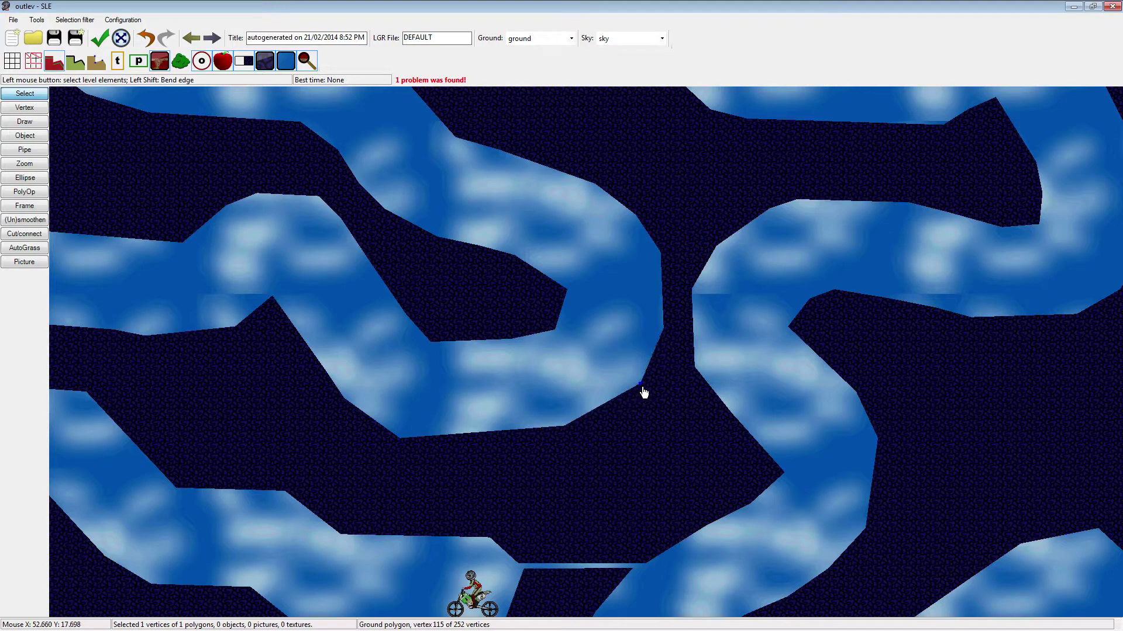
click(513, 444)
drag(566, 431, 522, 442)
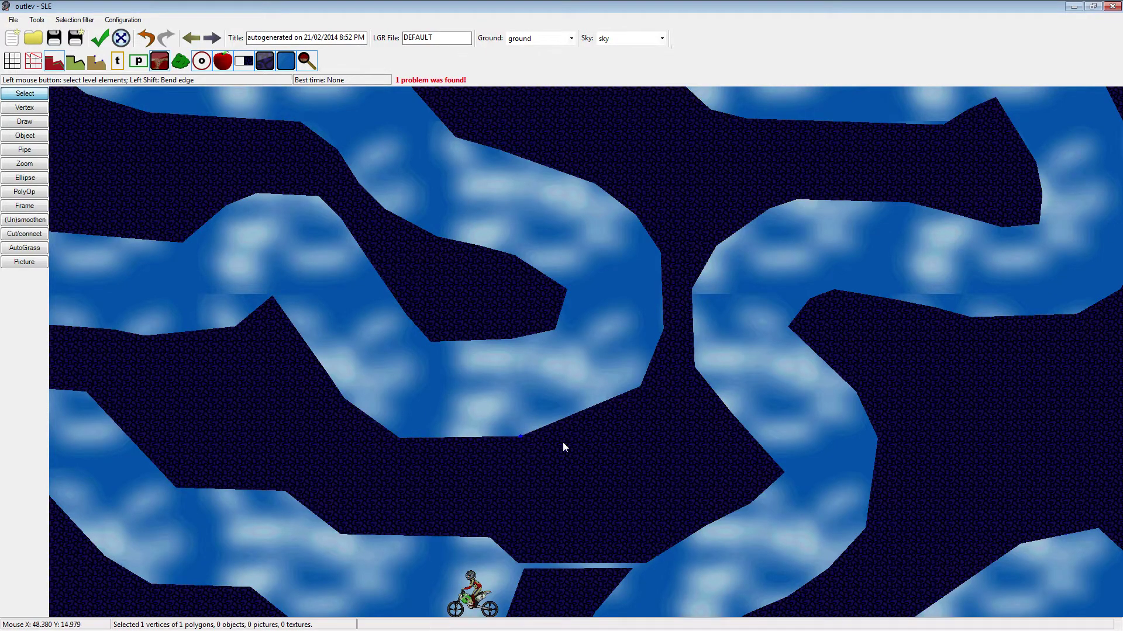
Add a vertex between the repositioned ones on that bend's outer lower edge to make the curve rounder
click(24, 107)
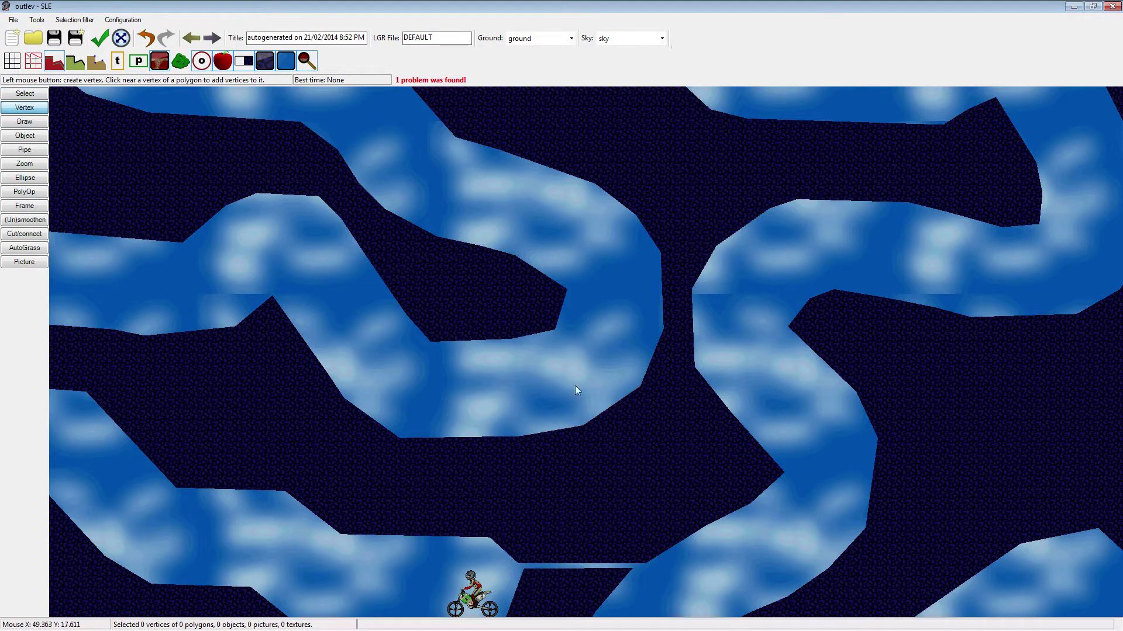
scroll(567, 423, up, 2)
drag(582, 439, 586, 444)
drag(397, 352, 485, 357)
Move the upper vertex of the ground tip inside the same bend outward so the tip gets a squared end
click(24, 94)
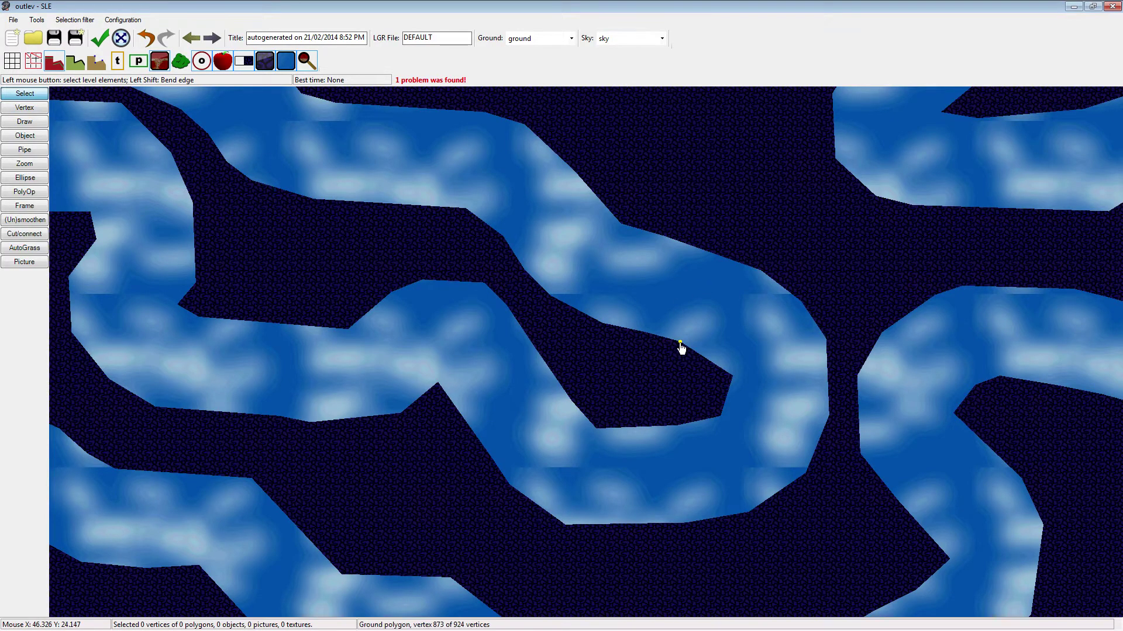
drag(680, 342, 734, 338)
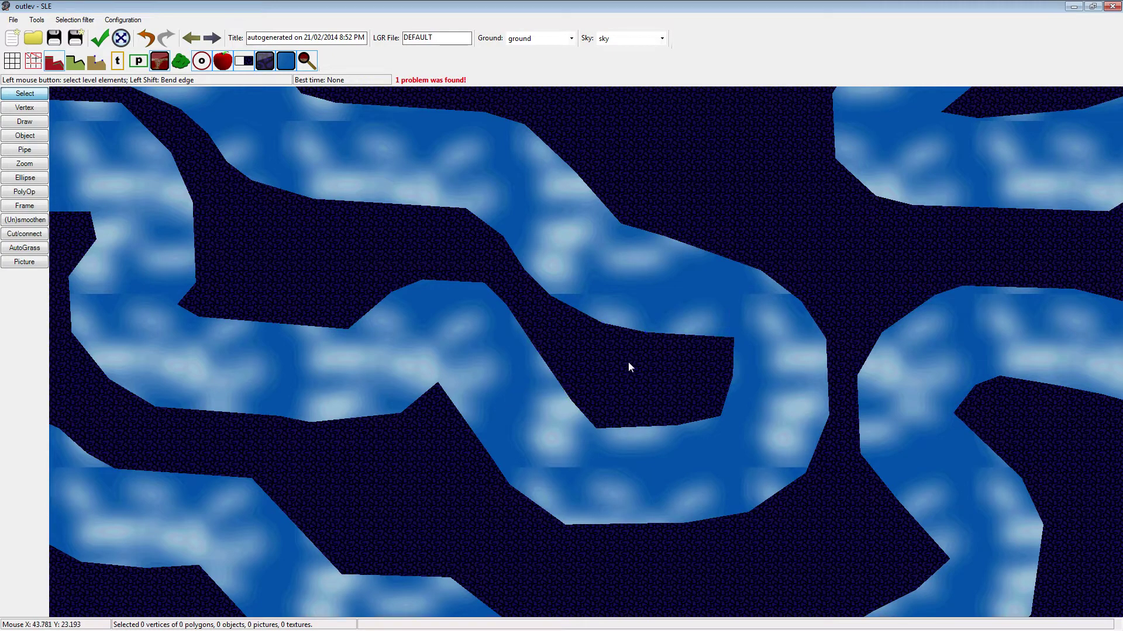
drag(604, 358, 756, 418)
drag(480, 324, 641, 381)
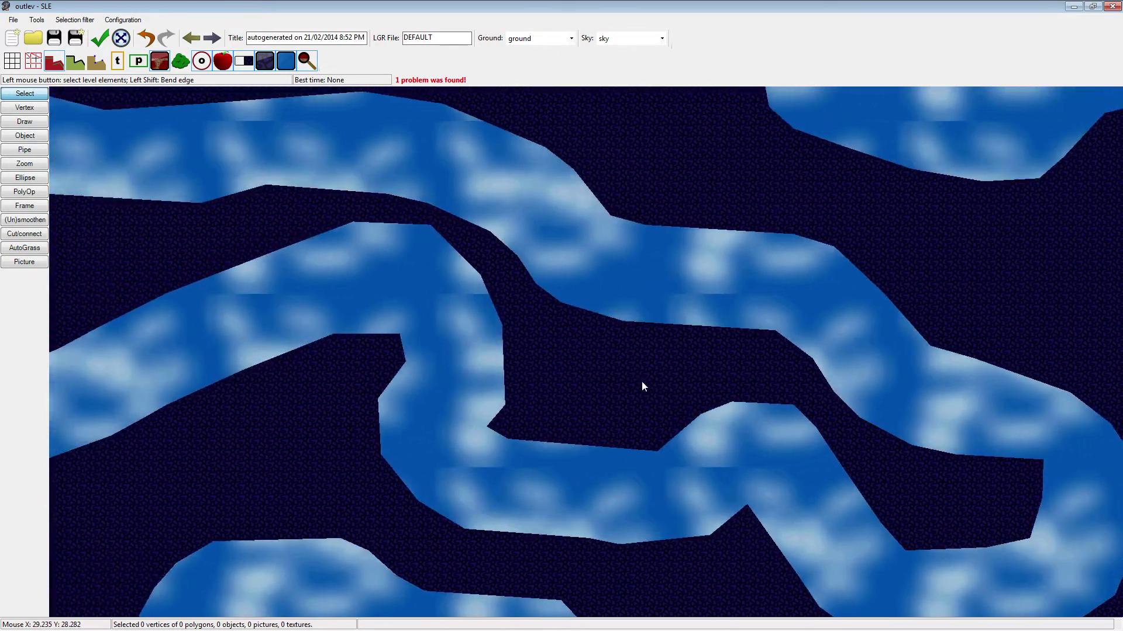
Move the pointed tip of the ground inside the far western bend further outward into the passage
drag(453, 339, 846, 434)
drag(288, 360, 493, 373)
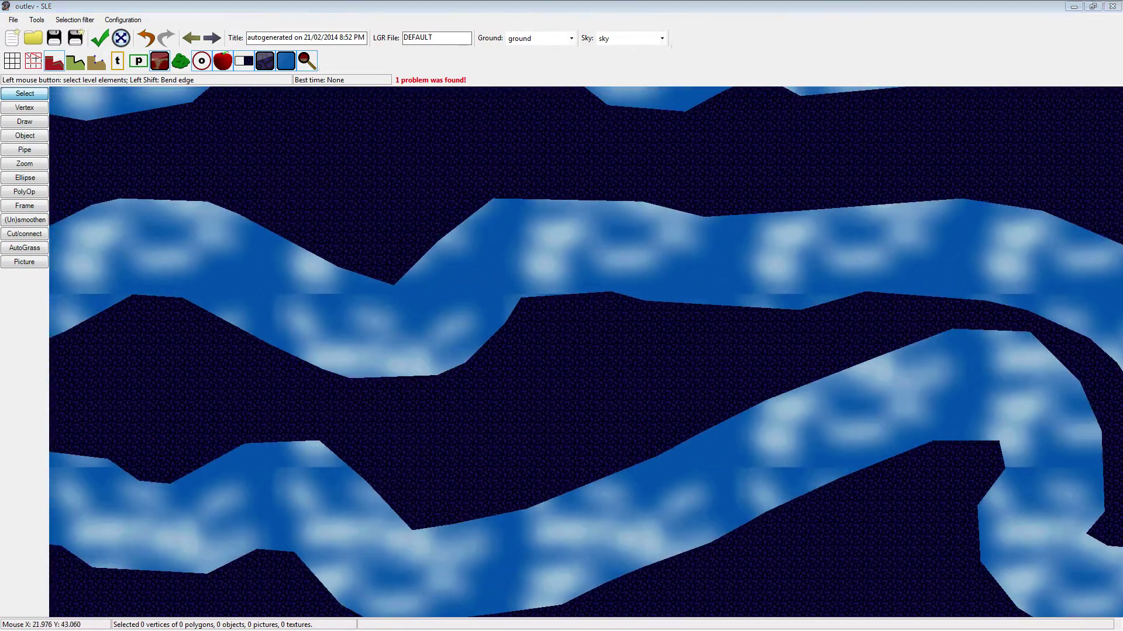
drag(406, 341, 644, 338)
drag(180, 338, 550, 423)
mouse_move(245, 420)
mouse_down()
mouse_move(605, 394)
mouse_move(751, 369)
mouse_up()
drag(387, 300, 462, 424)
mouse_move(391, 367)
mouse_down()
mouse_move(387, 465)
mouse_move(338, 459)
mouse_move(251, 411)
mouse_up()
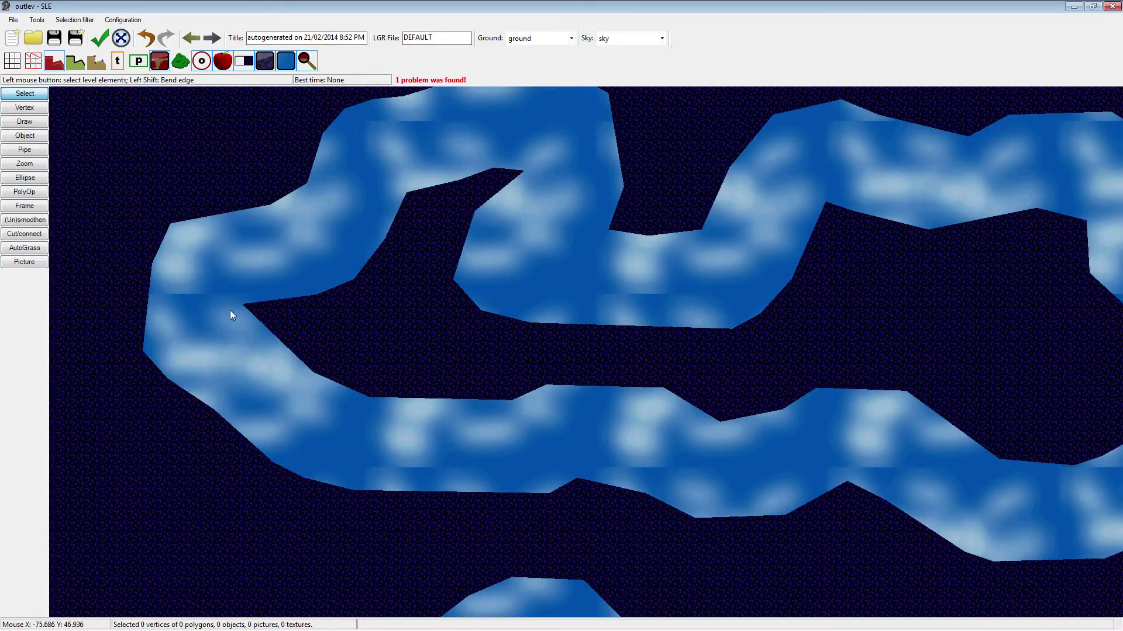
drag(245, 311, 210, 305)
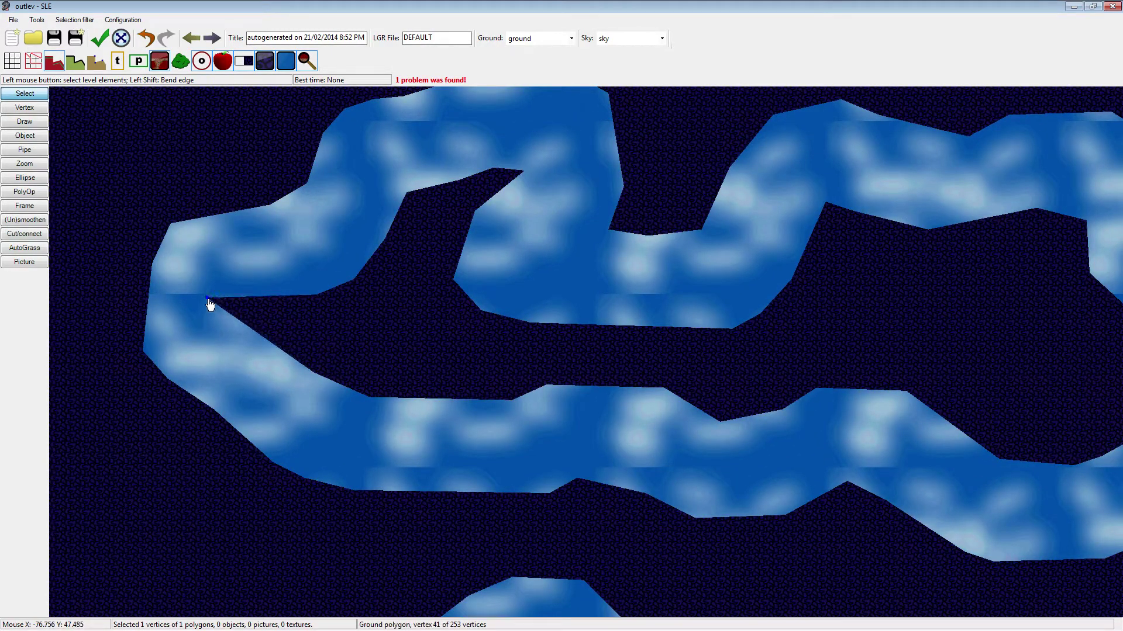
click(233, 274)
Inspect the uppermost passages of the track from the western bends across to the eastern loops for awkward corners
key(Up)
key(Right)
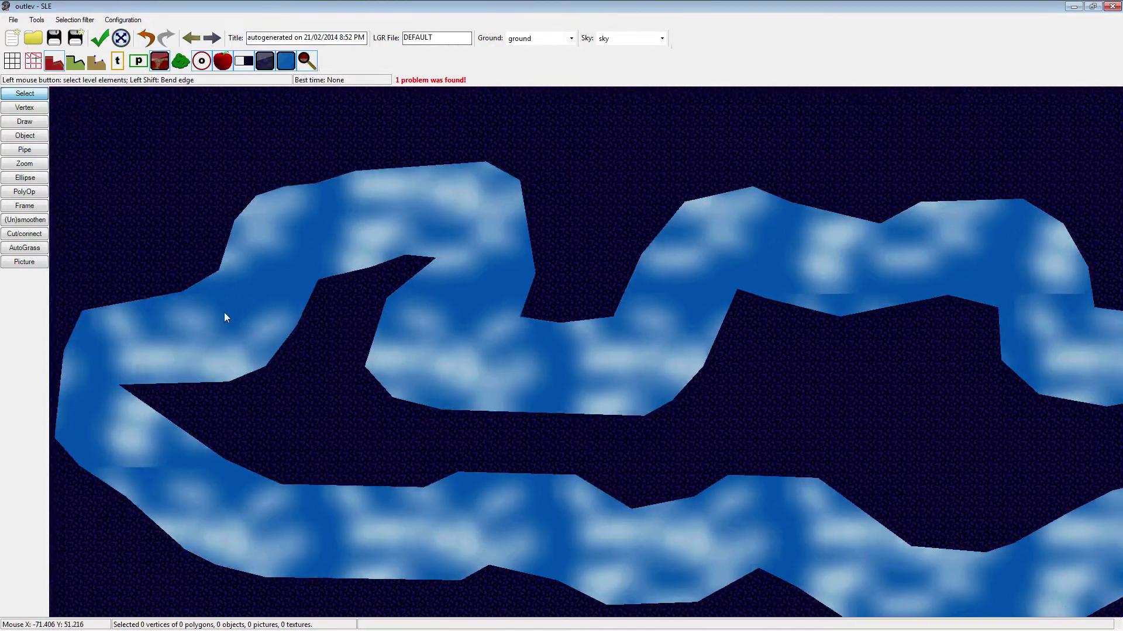
key(Right)
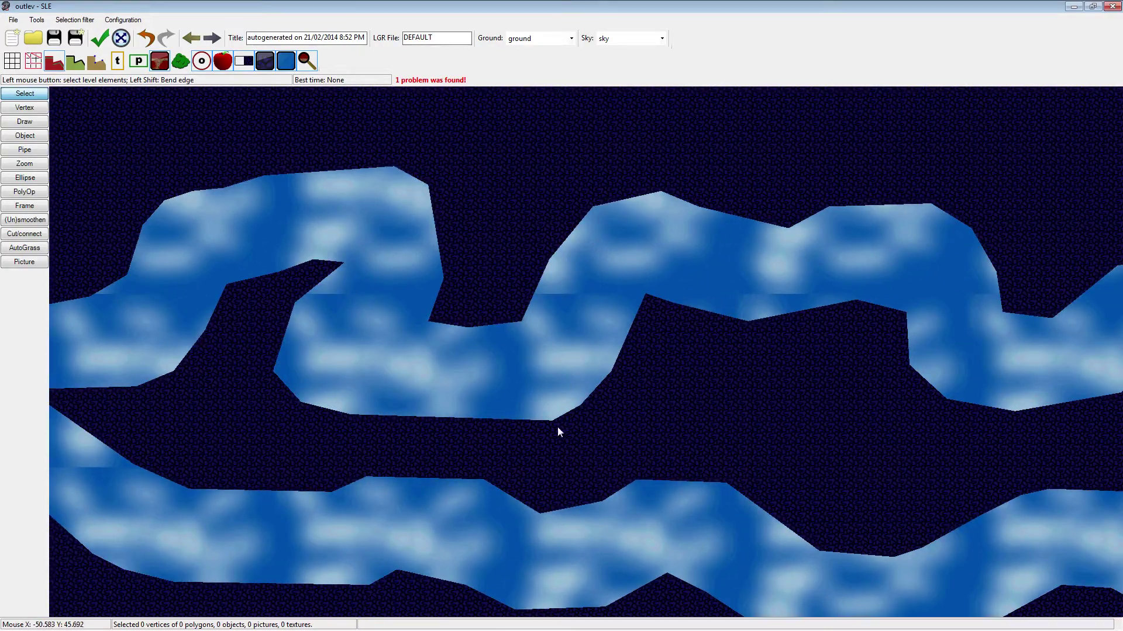
key(Right)
key(Right)
key(Right)
key(Right)
key(Right)
key(Right)
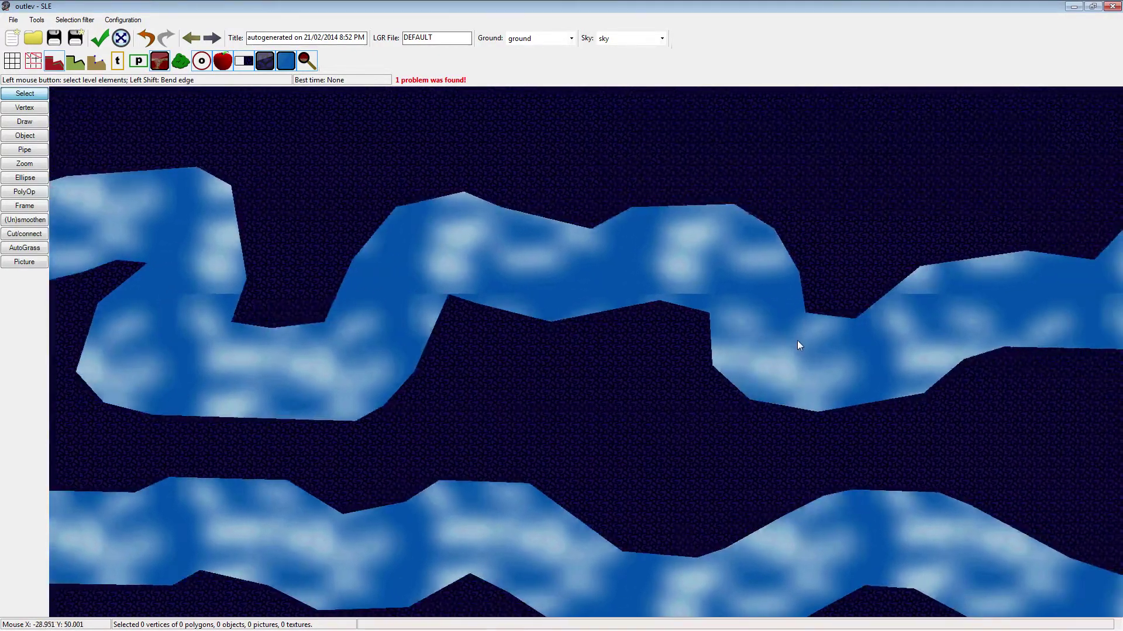
key(Right)
key(Right)
key(Right)
key(Right)
key(Right)
key(Right)
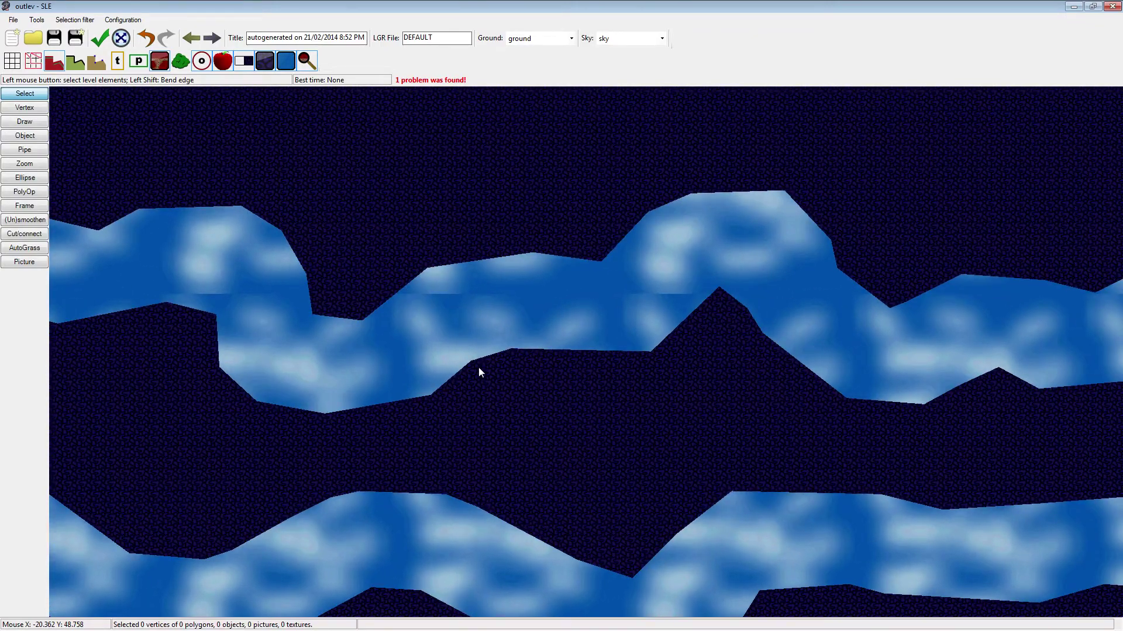
key(Right)
key(Right)
key(Right)
key(Right)
key(Right)
key(Right)
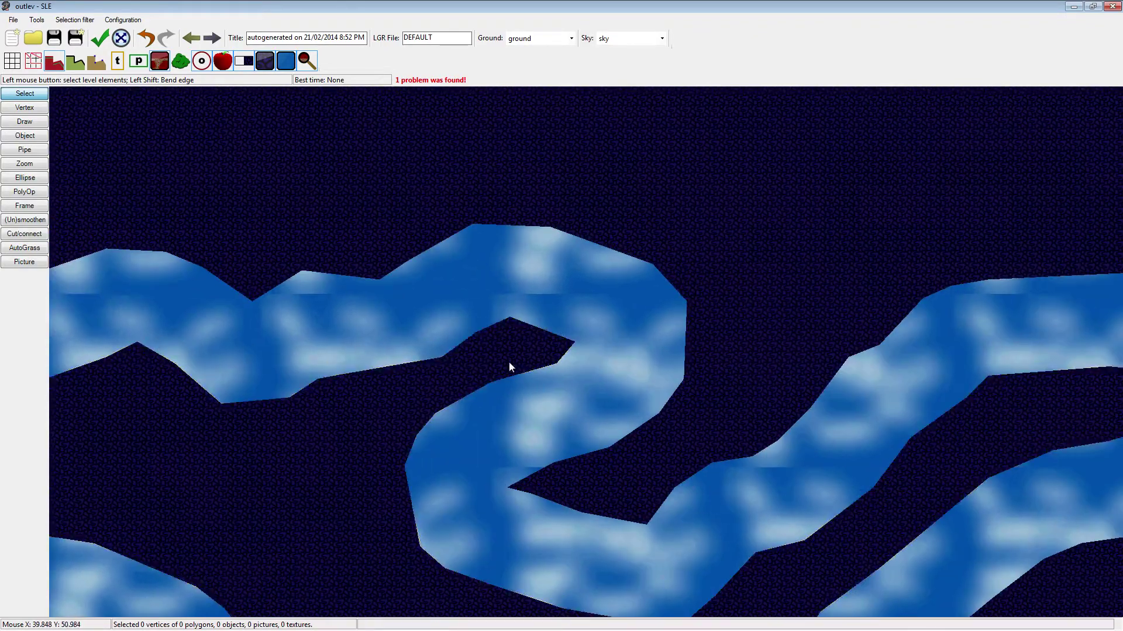
key(Right)
key(Right)
key(Right)
key(Right)
key(Right)
key(Right)
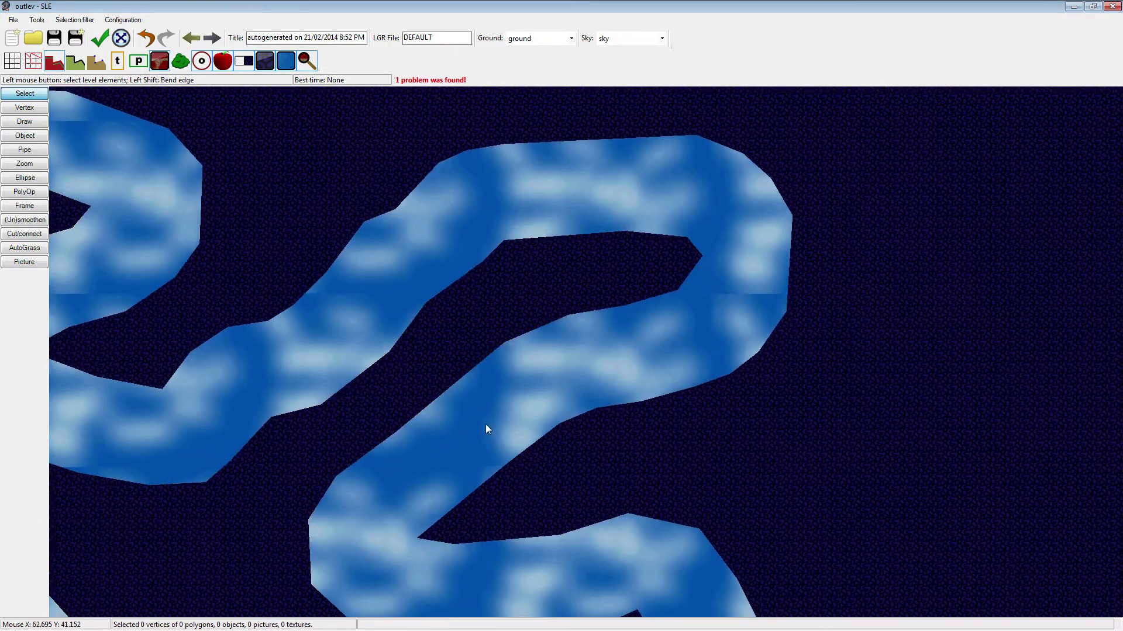
Place the bike on the upper ground tip inside the eastern bend for scale and flatten the tip by raising its vertex
drag(485, 424, 478, 277)
drag(647, 475, 627, 323)
drag(631, 368, 651, 282)
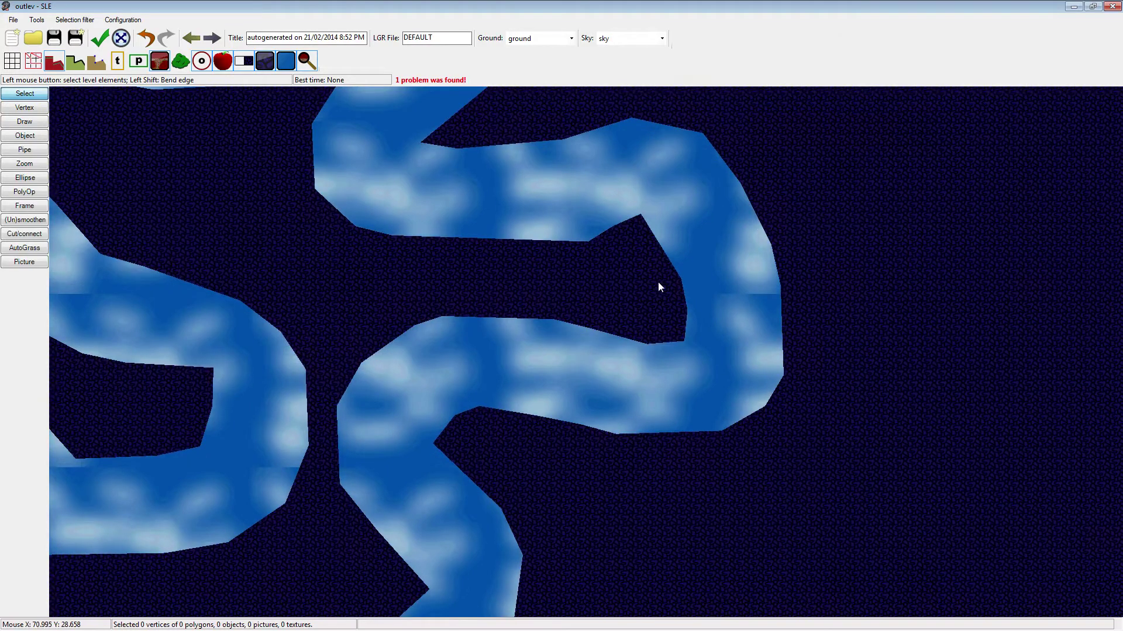
key(Down)
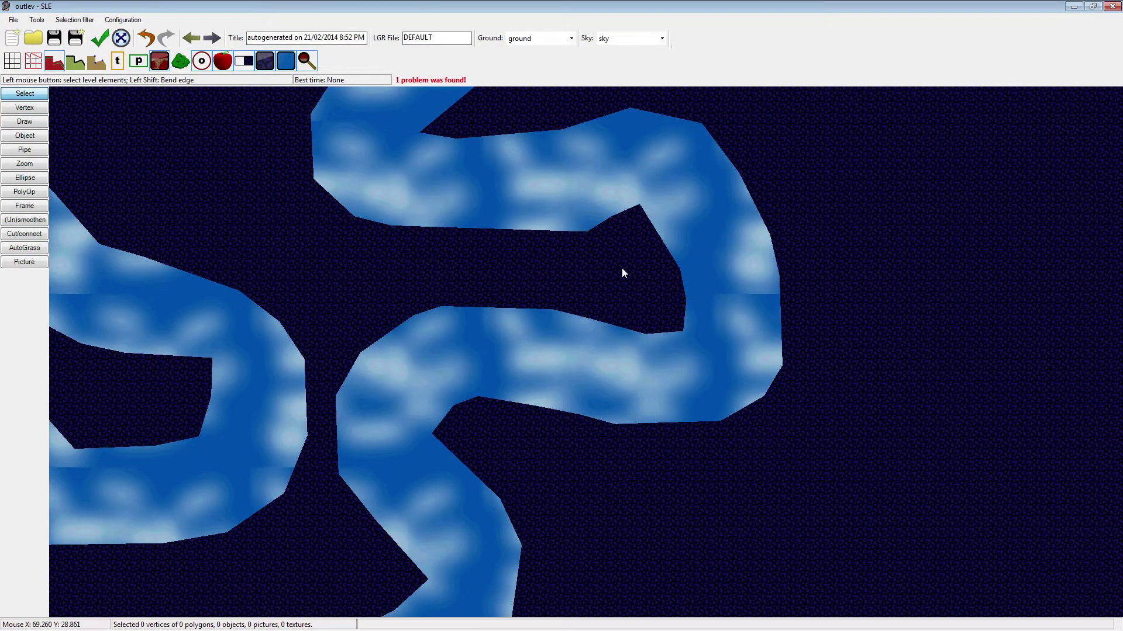
click(612, 218)
scroll(604, 296, down, 3)
key(Left)
key(Down)
drag(472, 422, 525, 310)
scroll(635, 252, up, 3)
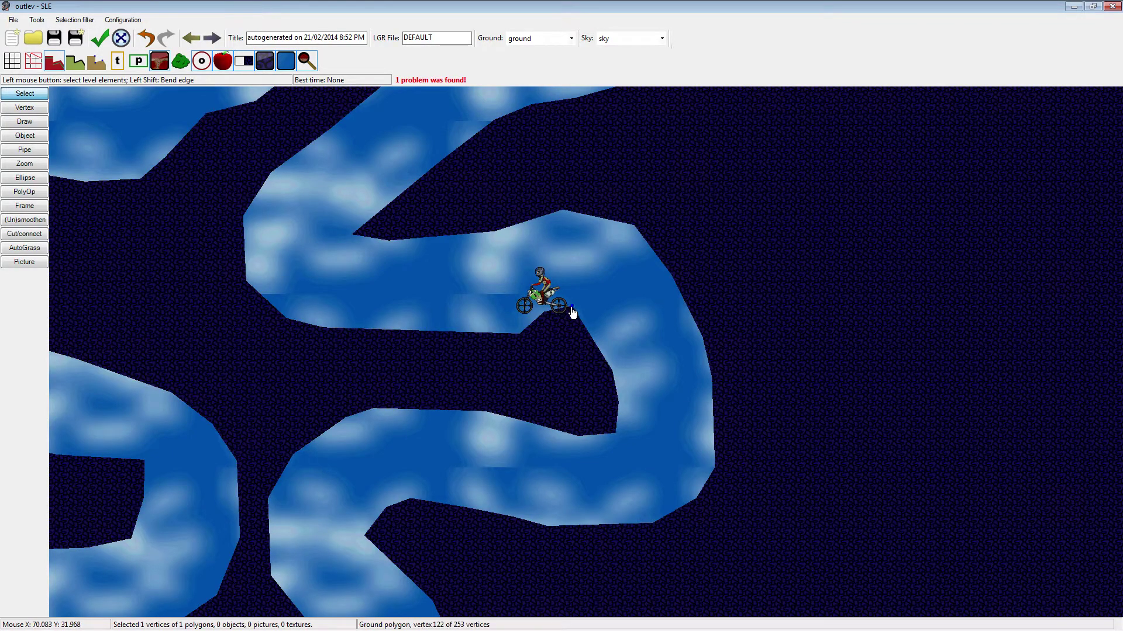
click(563, 332)
Return the bike to its starting spot at the closed end of the passage beside the thin connector
drag(527, 311, 348, 349)
scroll(213, 458, down, 2)
drag(607, 133, 584, 232)
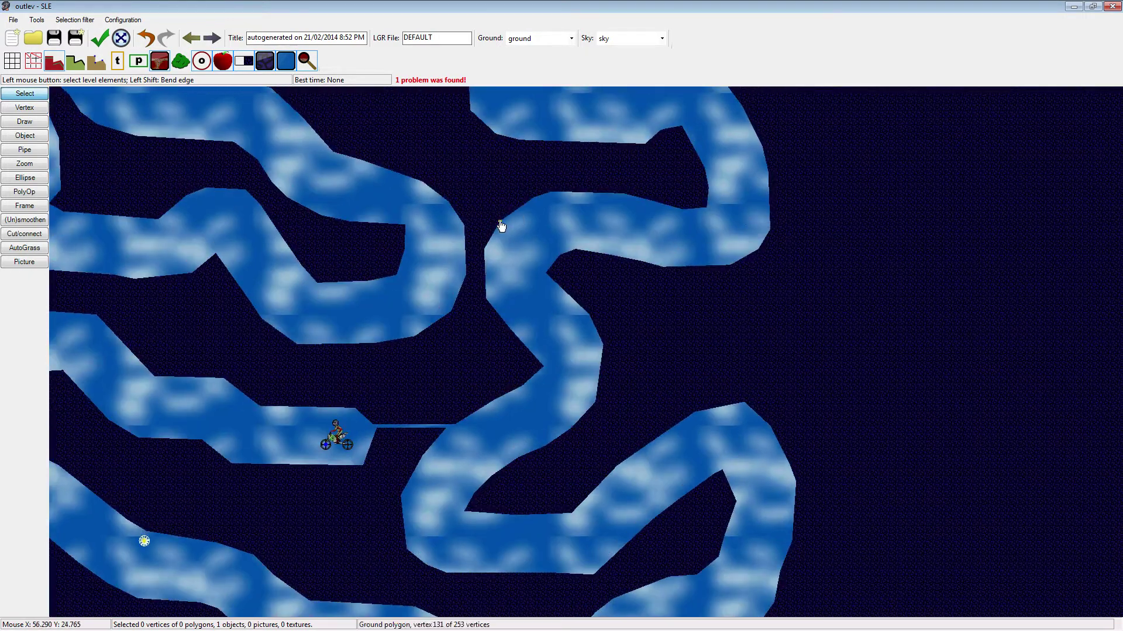
Move the pointed ground vertex on the inner side of the bend above the connector's eastern end upward
scroll(546, 351, up, 3)
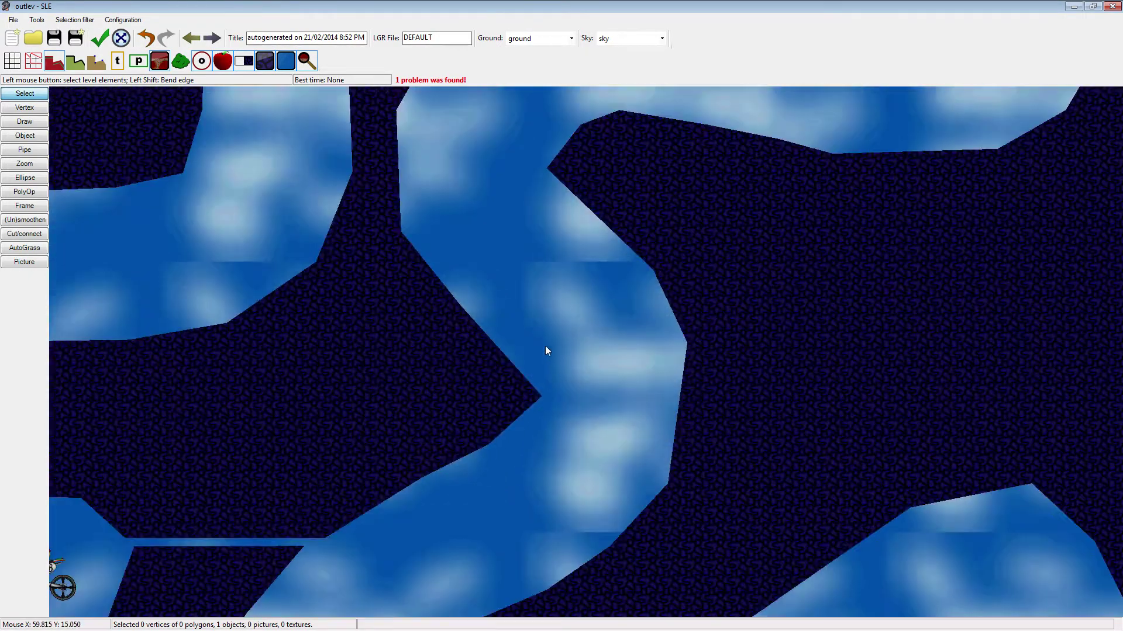
drag(540, 396, 559, 341)
scroll(587, 413, down, 2)
Delete the protruding corner vertex on the lower eastern bend's outer edge and shift the neighbouring lower vertex toward the bend
drag(588, 413, 609, 255)
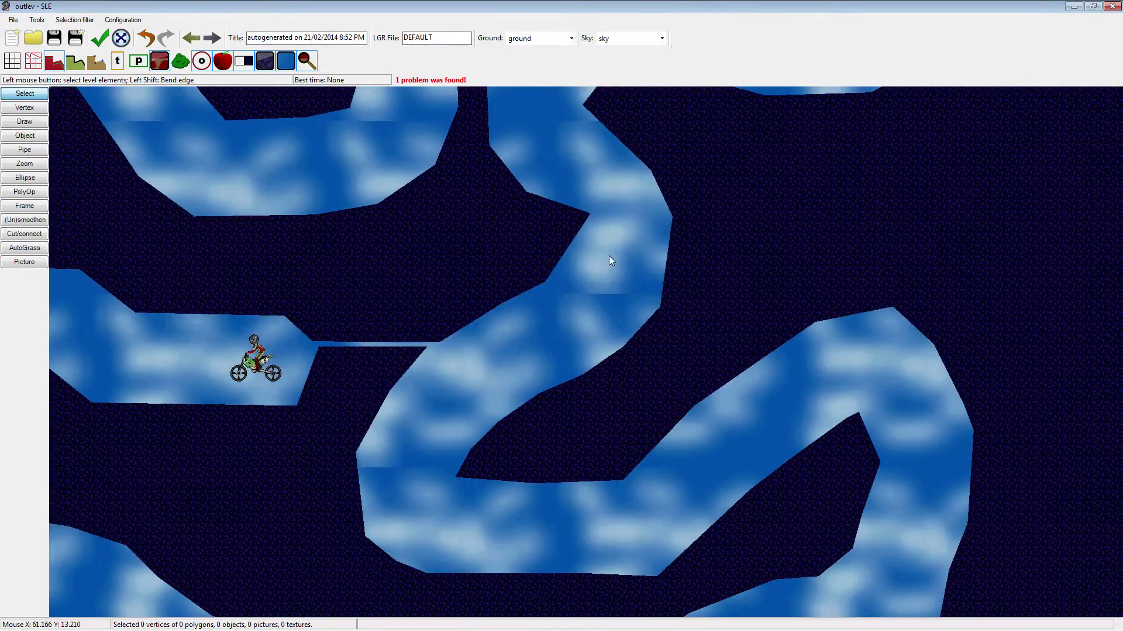
drag(571, 336, 570, 227)
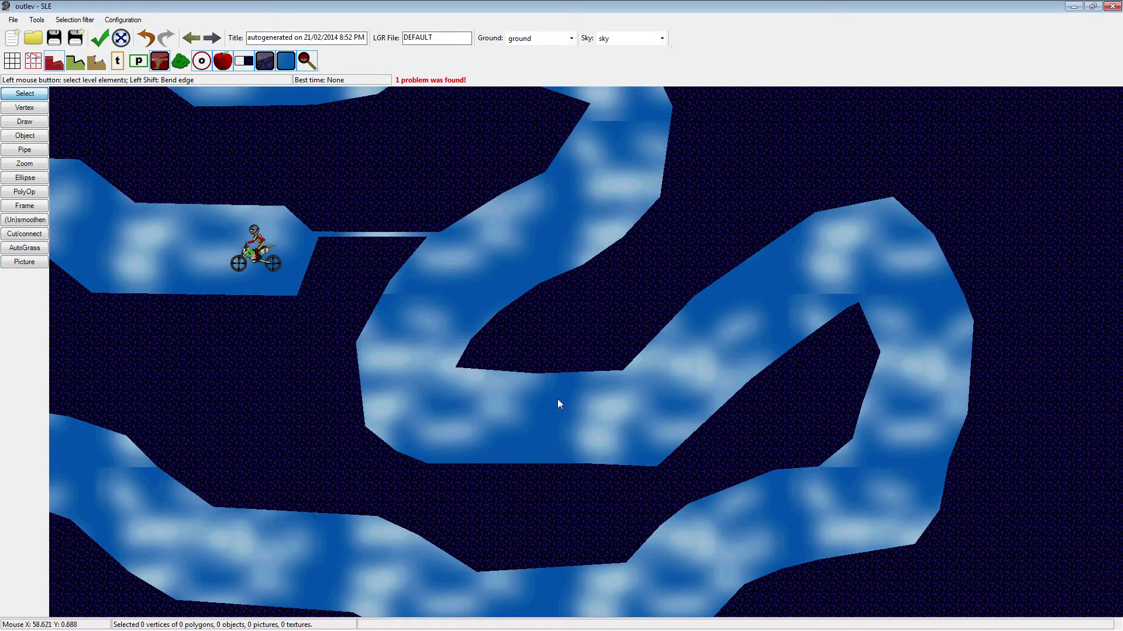
scroll(460, 339, down, 2)
scroll(572, 338, up, 5)
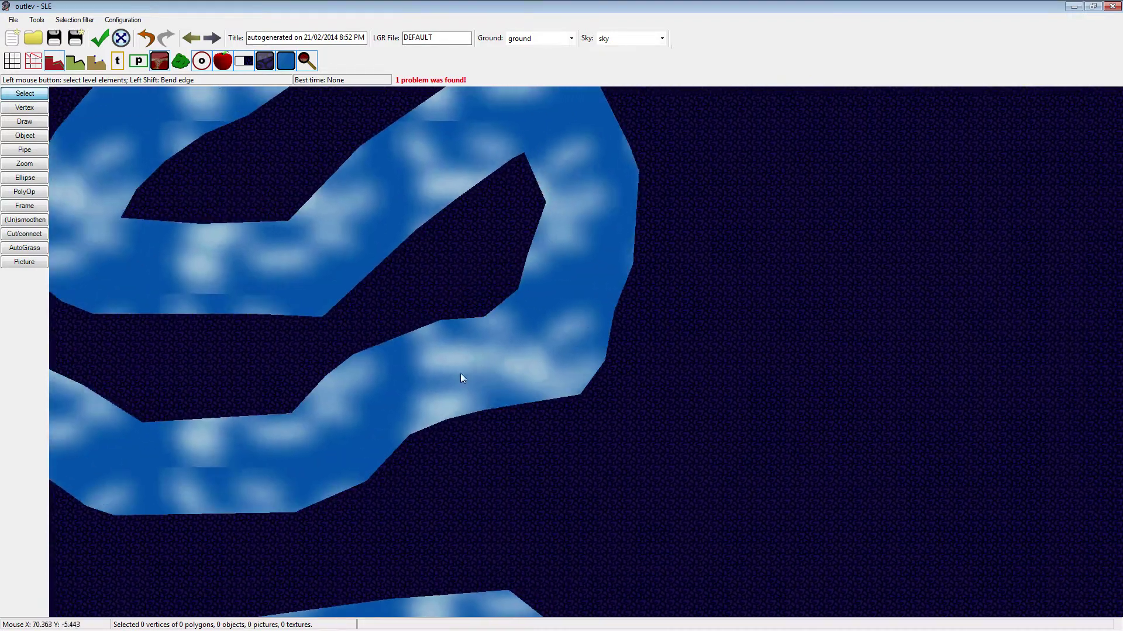
drag(562, 363, 634, 386)
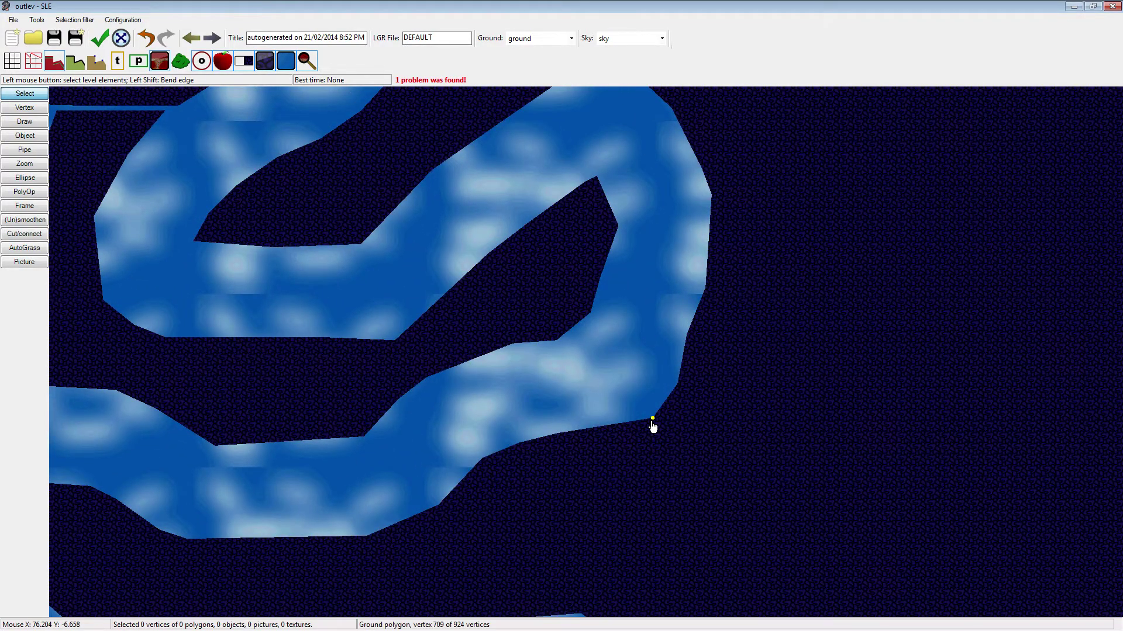
key(Delete)
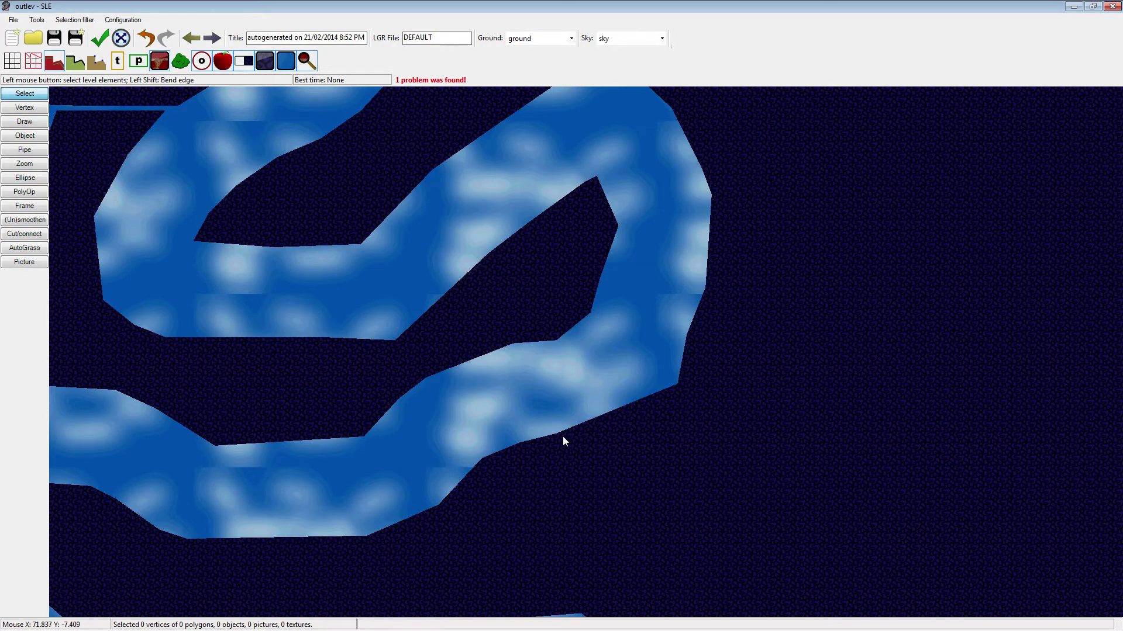
drag(556, 434, 588, 431)
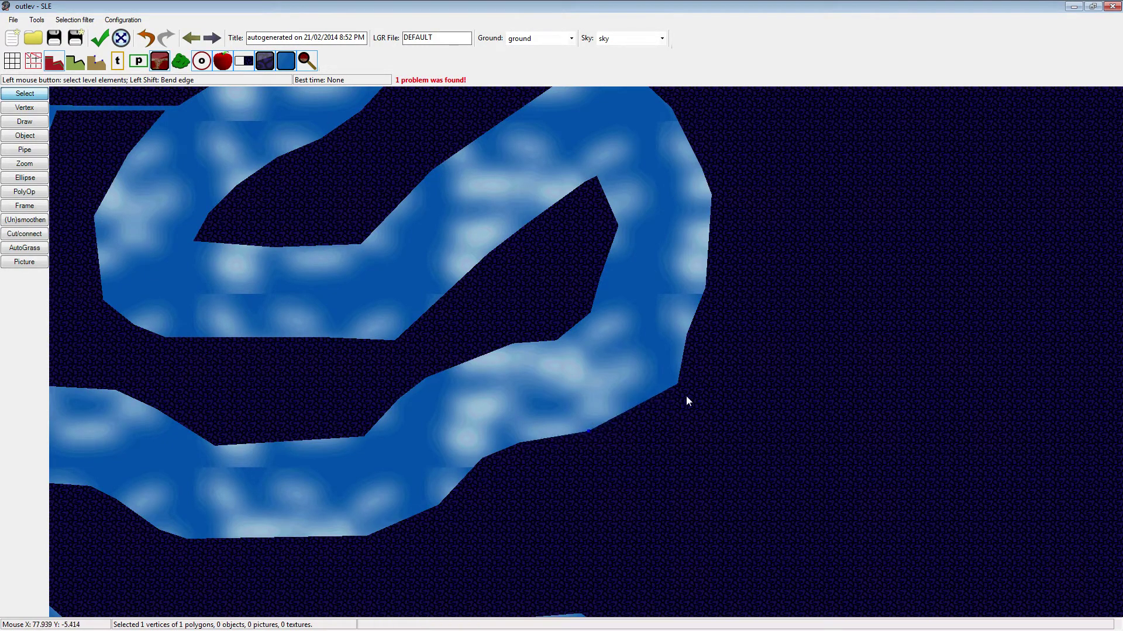
Examine the edges of the lower eastern bend and the passage leading west from it to the flower
drag(571, 493, 734, 446)
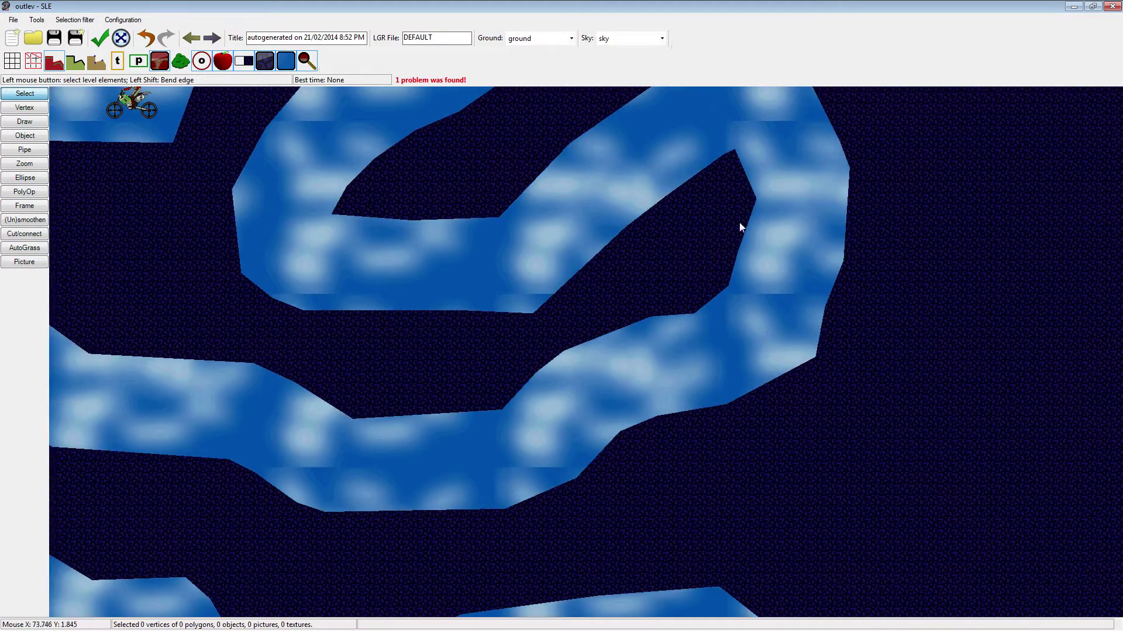
scroll(711, 208, up, 2)
drag(660, 286, 526, 378)
drag(439, 410, 611, 370)
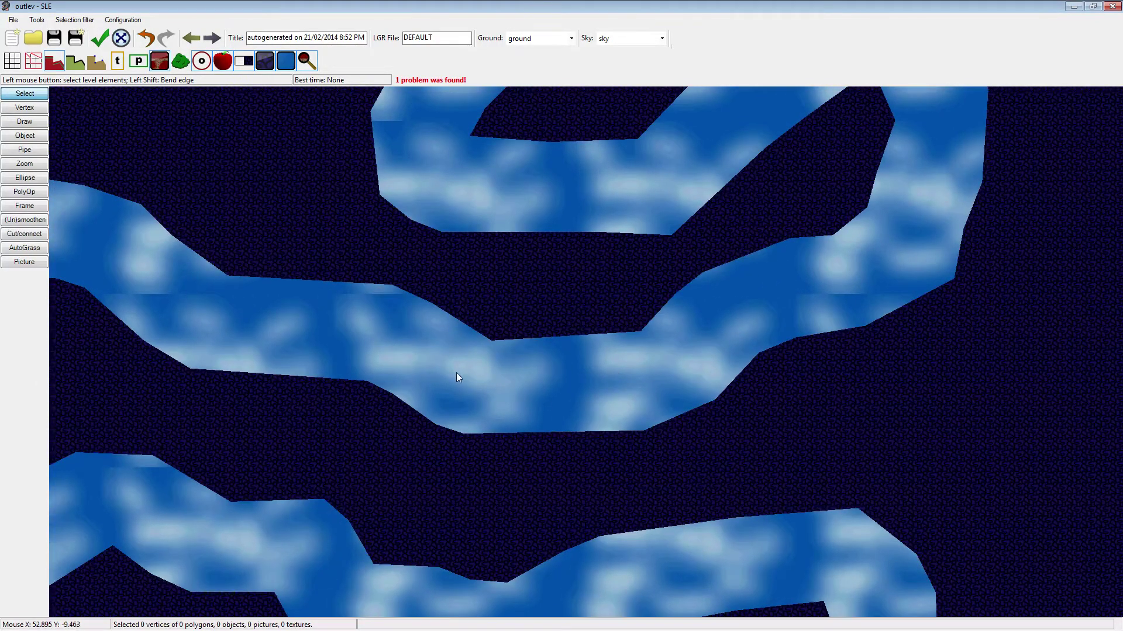
drag(458, 376, 570, 413)
drag(860, 363, 627, 428)
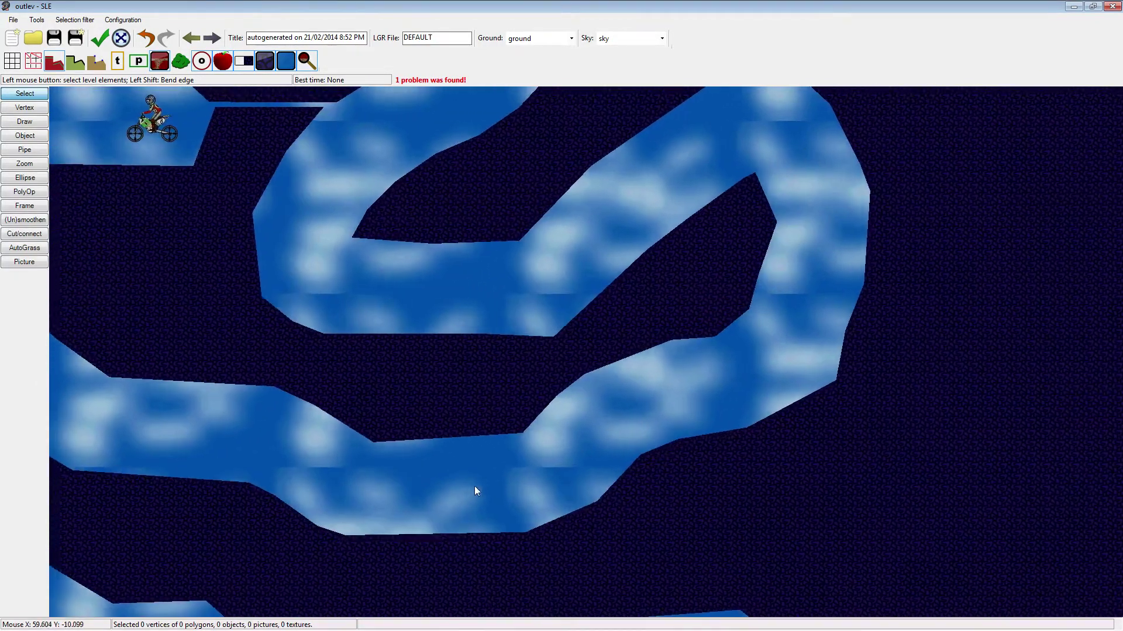
drag(474, 488, 624, 445)
drag(520, 432, 576, 411)
drag(435, 423, 537, 462)
drag(260, 394, 803, 452)
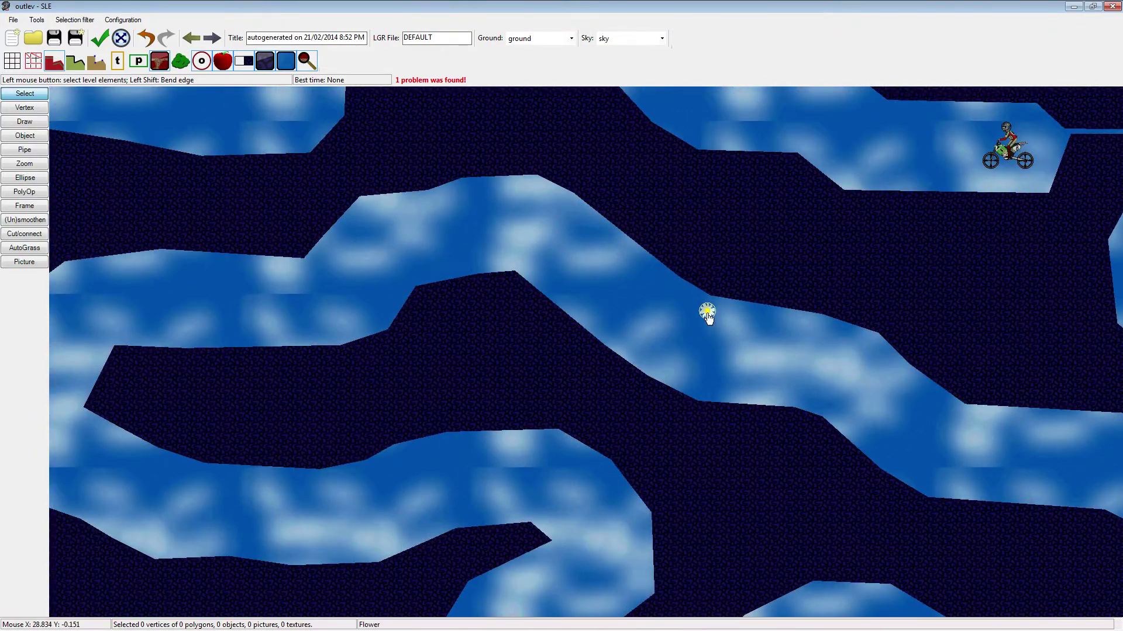
Move the flower into the dead end at the track's lower eastern end
scroll(707, 314, down, 5)
drag(710, 318, 707, 228)
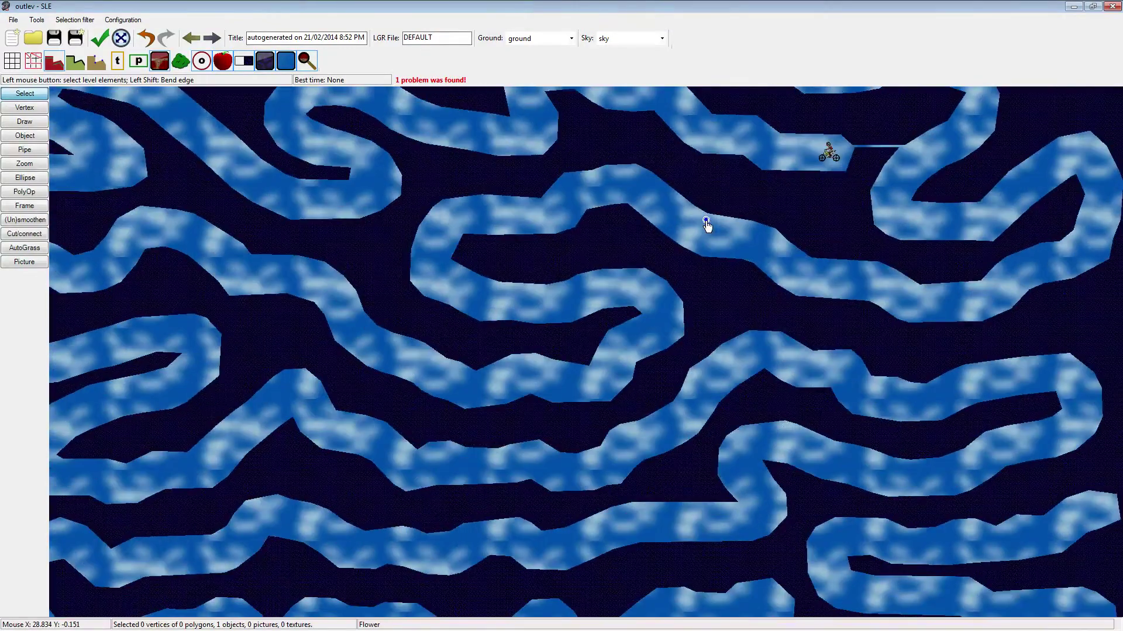
scroll(707, 227, down, 1)
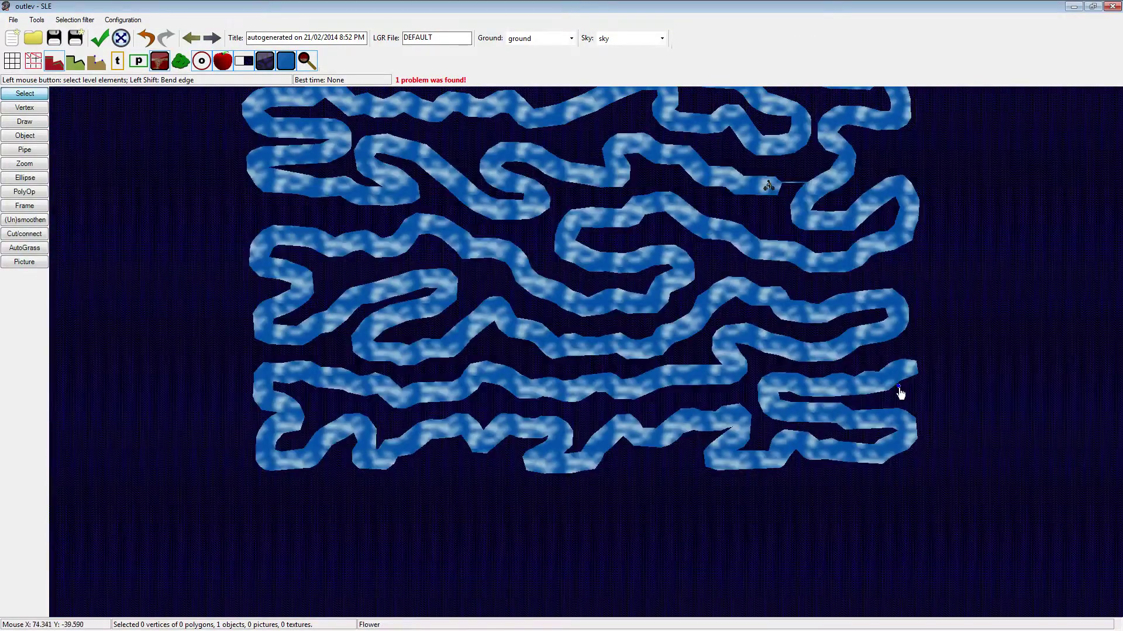
scroll(756, 251, up, 4)
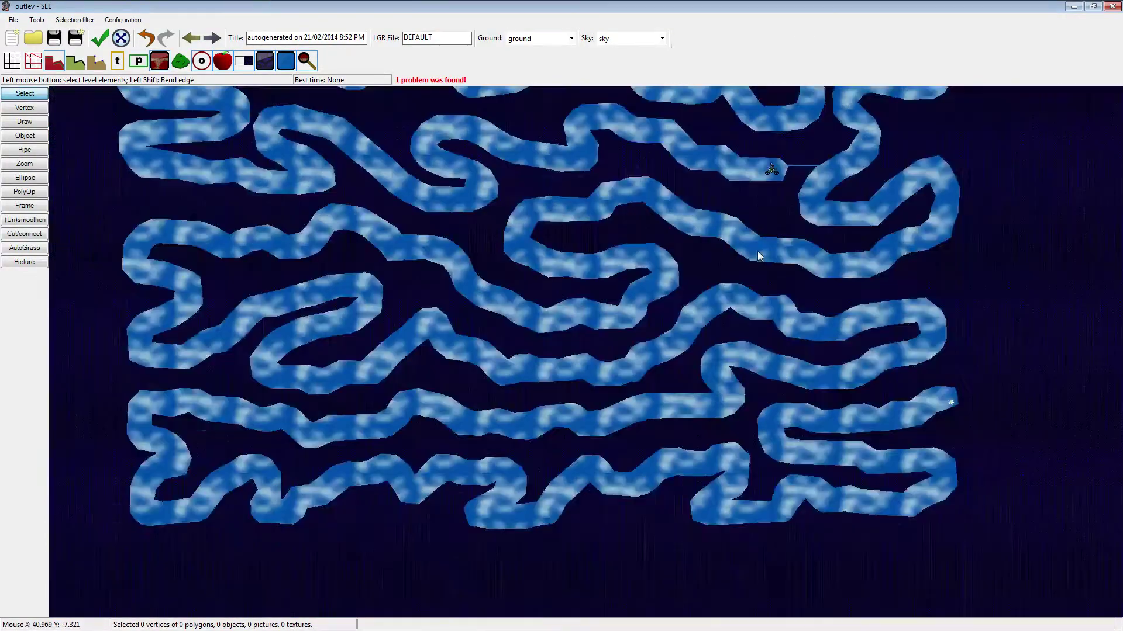
Delete the sharp ground tip below the central hooked bend and nudge the adjacent vertex slightly upward to smooth the edge
scroll(756, 250, down, 2)
scroll(530, 318, up, 5)
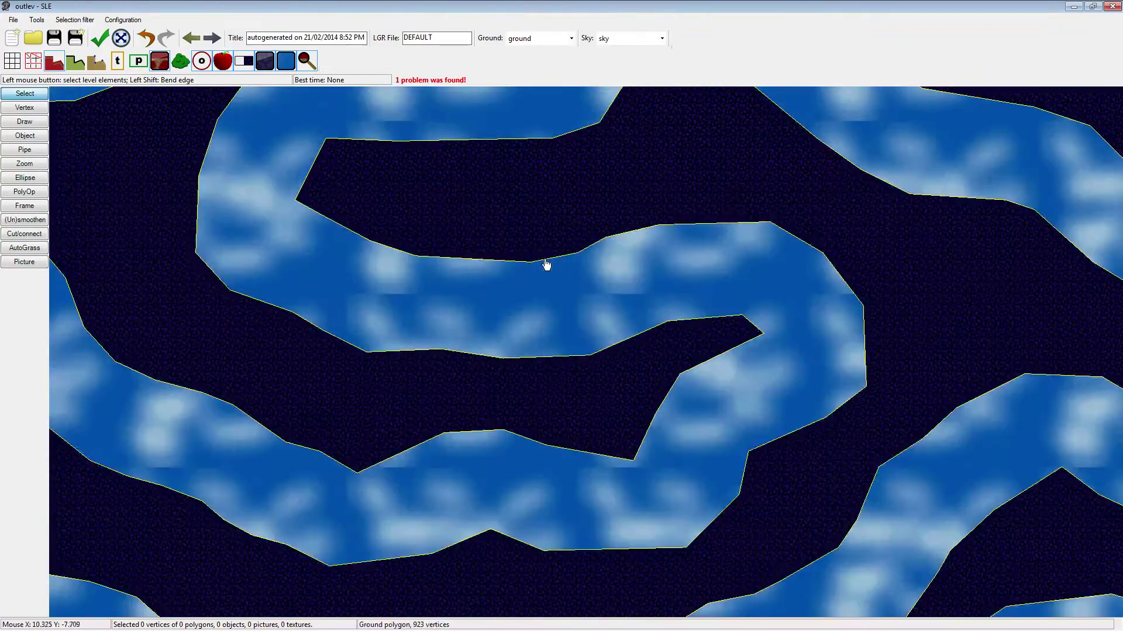
scroll(564, 322, down, 3)
scroll(351, 451, up, 4)
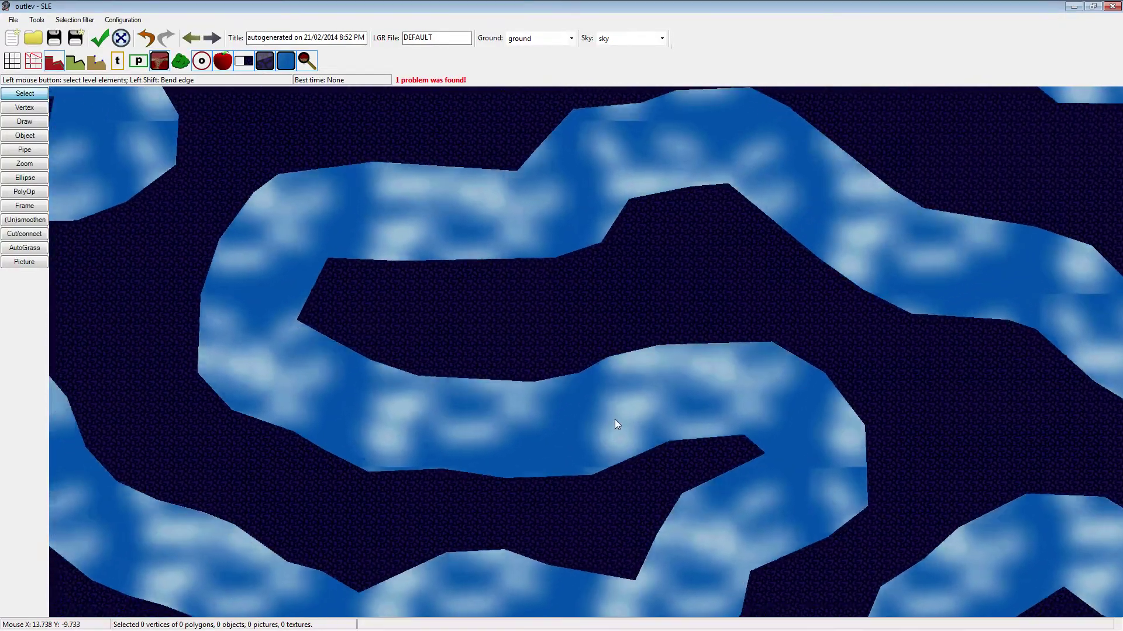
drag(615, 420, 634, 395)
drag(610, 463, 407, 357)
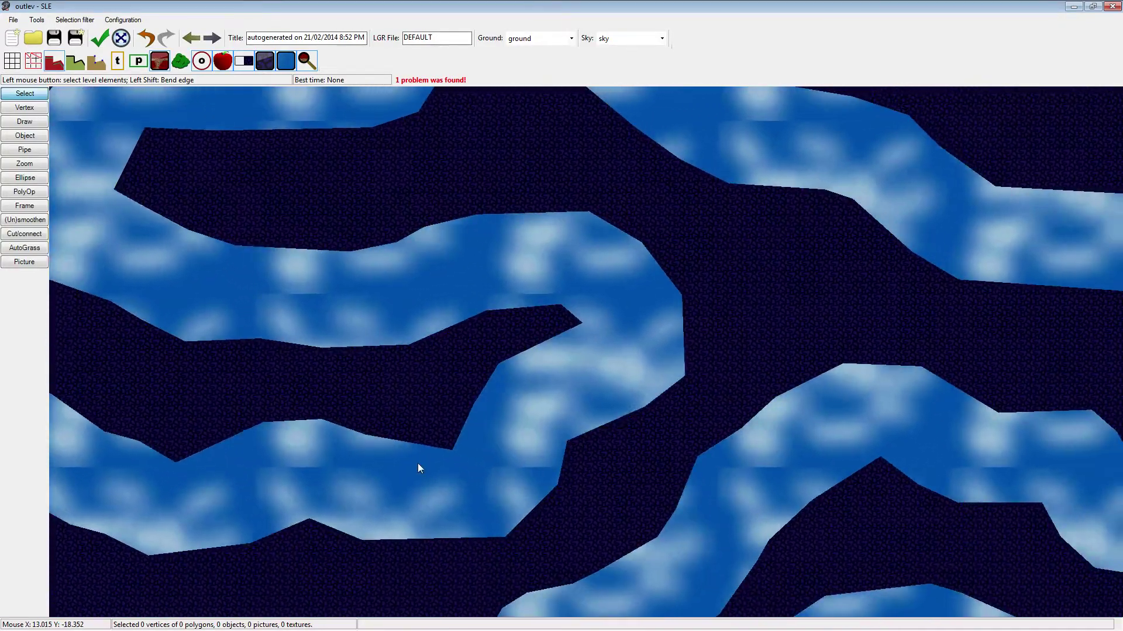
drag(418, 463, 508, 394)
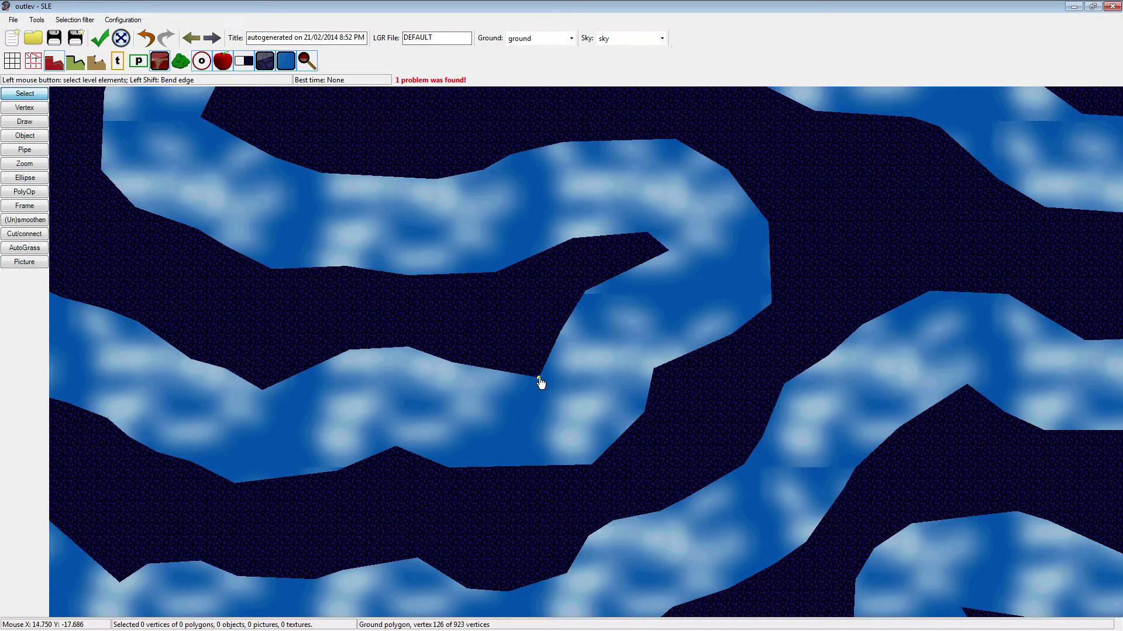
key(Delete)
drag(551, 399, 645, 401)
click(656, 333)
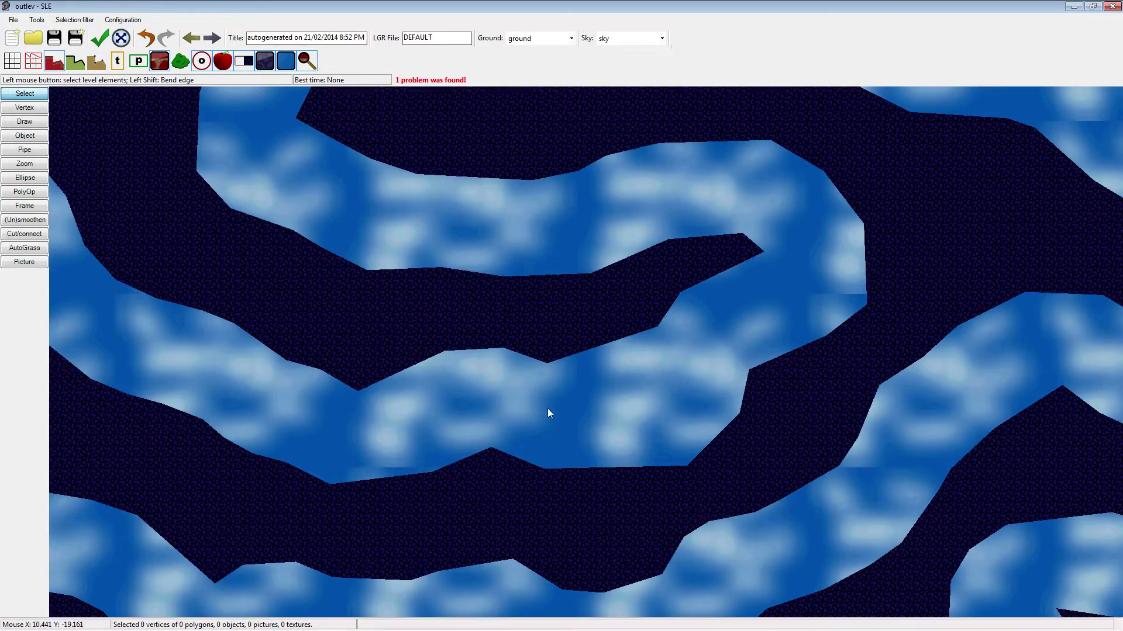
Delete a vertex on the lower edge of the descending passage west of the central loop and reposition its upper neighbour
drag(547, 408, 612, 388)
drag(474, 412, 676, 409)
drag(490, 395, 747, 455)
drag(632, 353, 607, 433)
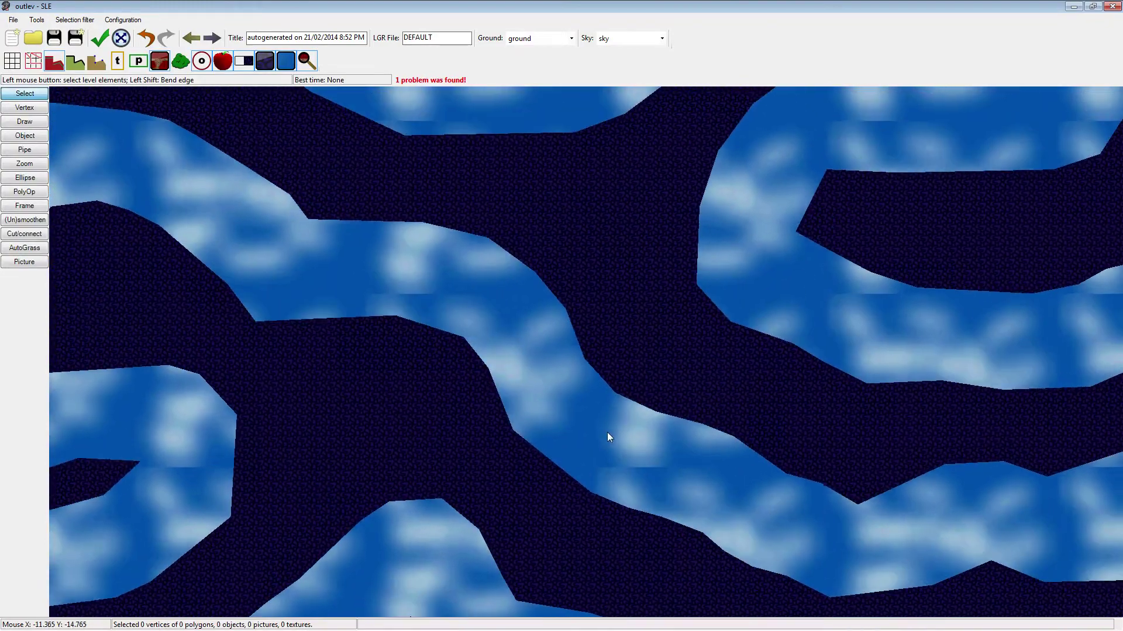
click(488, 368)
key(Delete)
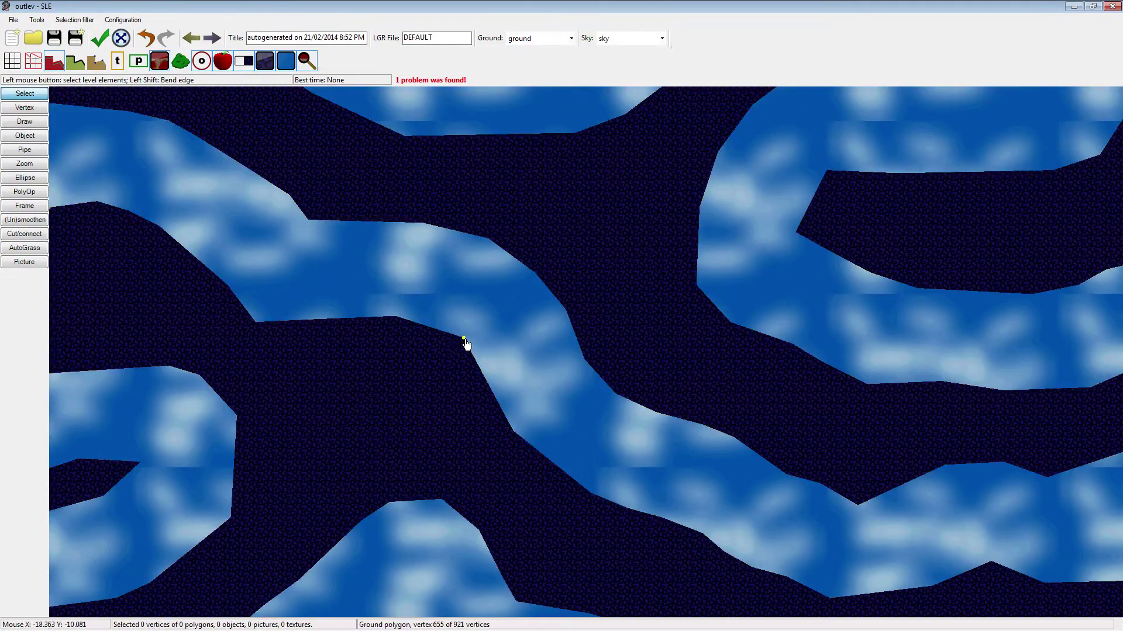
drag(301, 470, 609, 527)
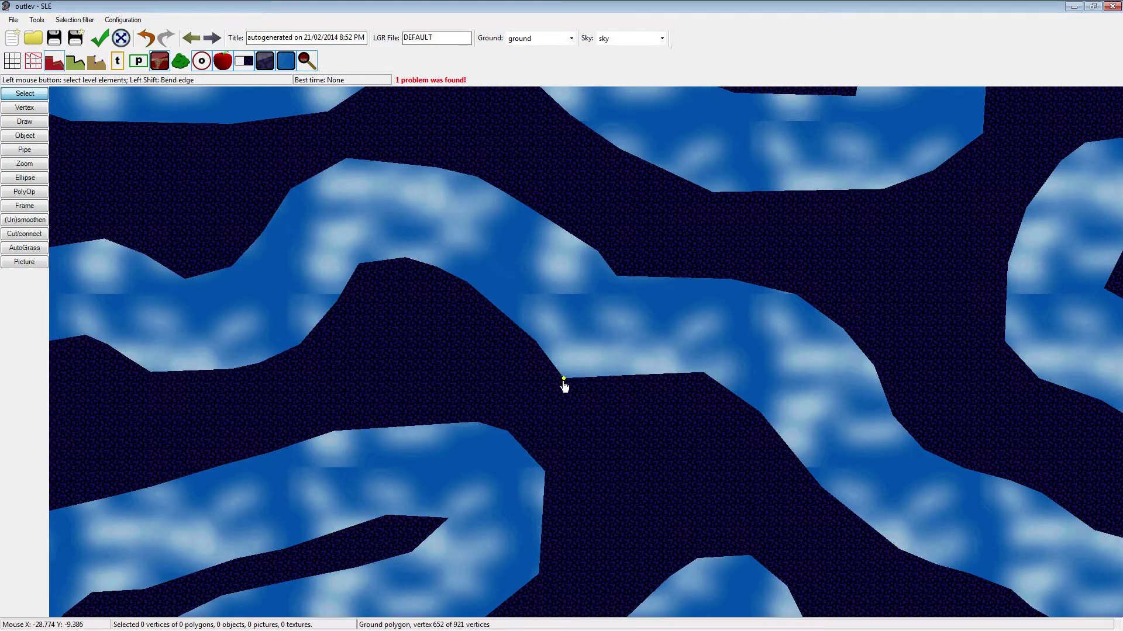
Delete the downward ground tip on the upper edge of the wide middle passage, east of the western hairpin bends
drag(562, 381, 704, 379)
drag(410, 381, 547, 222)
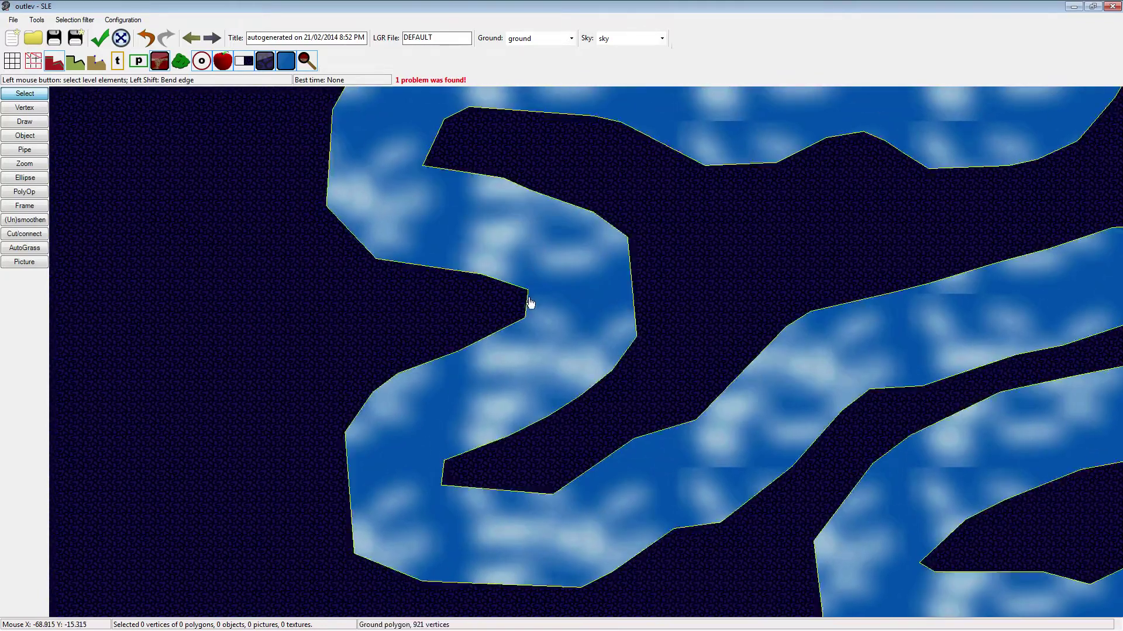
scroll(530, 302, up, 3)
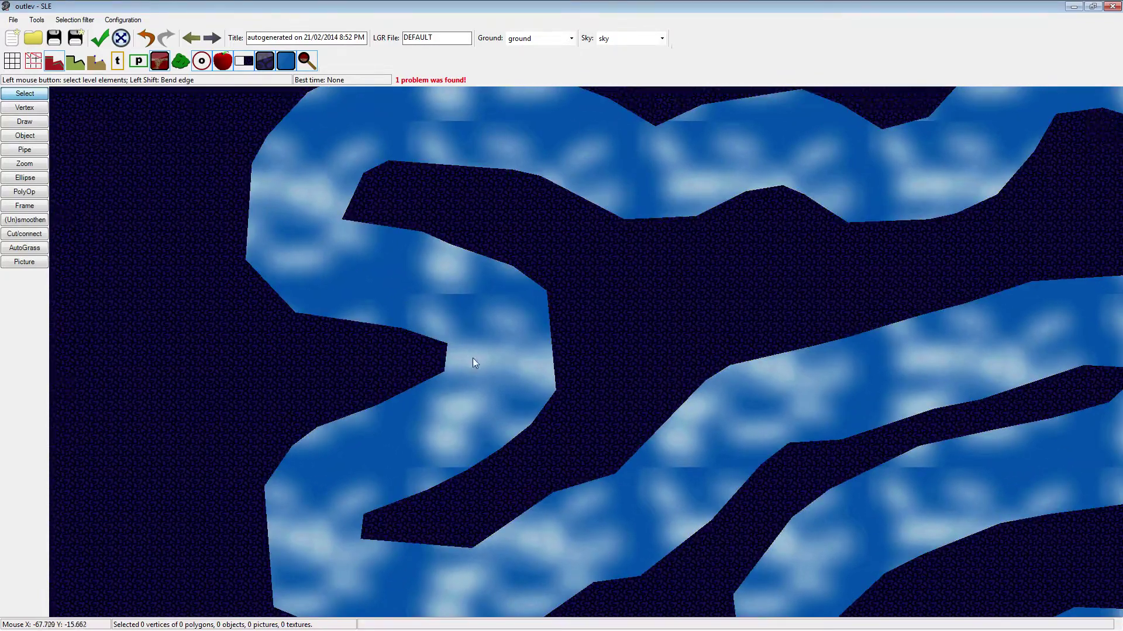
drag(472, 406, 500, 294)
drag(505, 344, 356, 324)
mouse_move(790, 367)
mouse_down()
mouse_move(398, 422)
mouse_move(399, 300)
mouse_up()
drag(679, 341, 451, 331)
mouse_move(592, 354)
mouse_down()
mouse_move(376, 388)
mouse_move(248, 363)
mouse_up()
drag(757, 454, 289, 396)
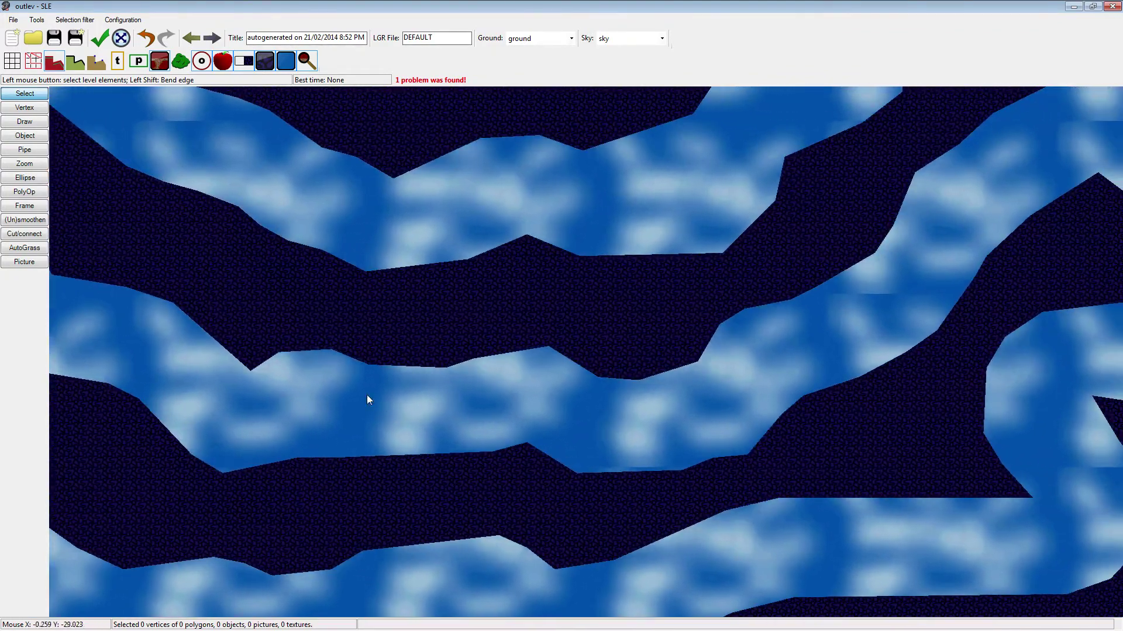
click(250, 370)
key(Delete)
Straighten the lower edge of the passage rising to the east by moving two vertices and deleting the surplus vertices along the slope
drag(380, 386, 256, 395)
drag(605, 434, 494, 426)
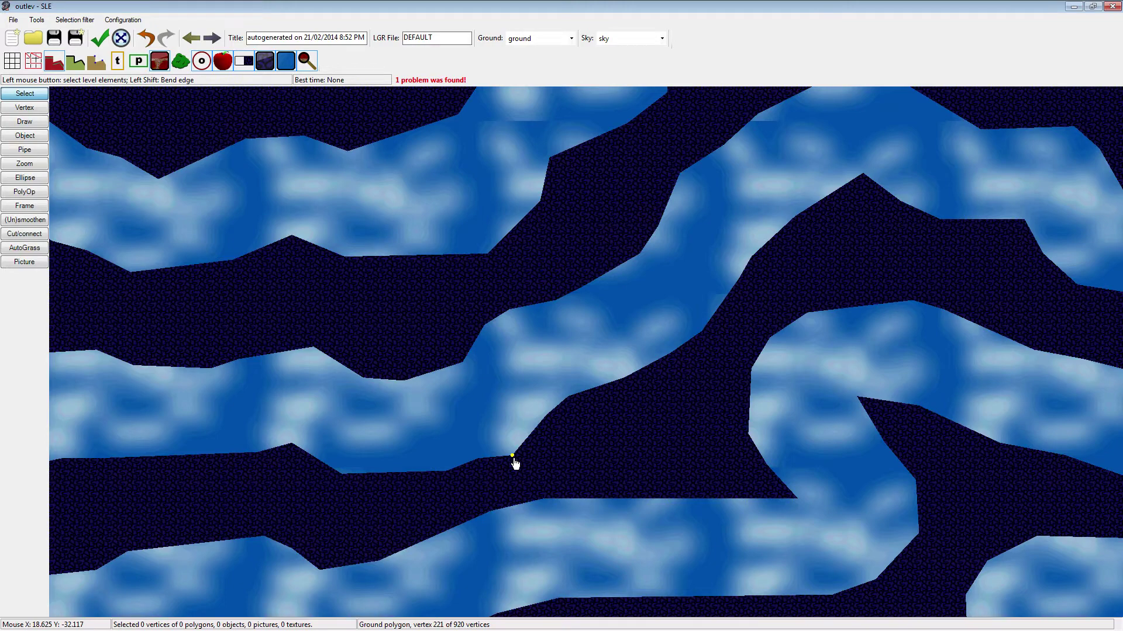
drag(402, 446, 318, 431)
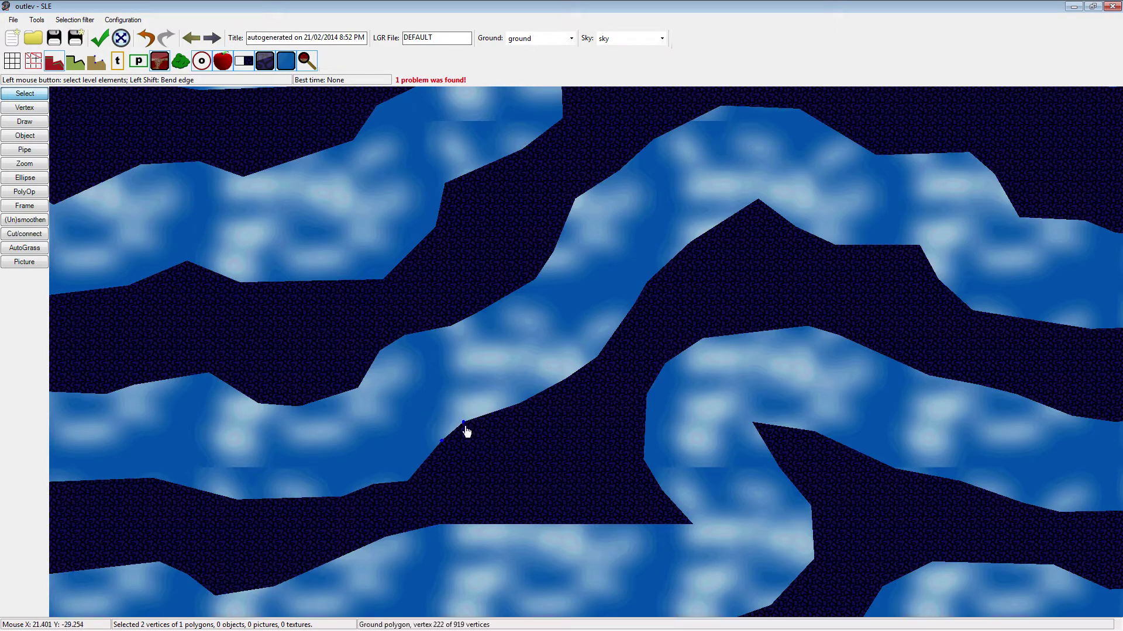
drag(463, 431, 479, 443)
click(507, 455)
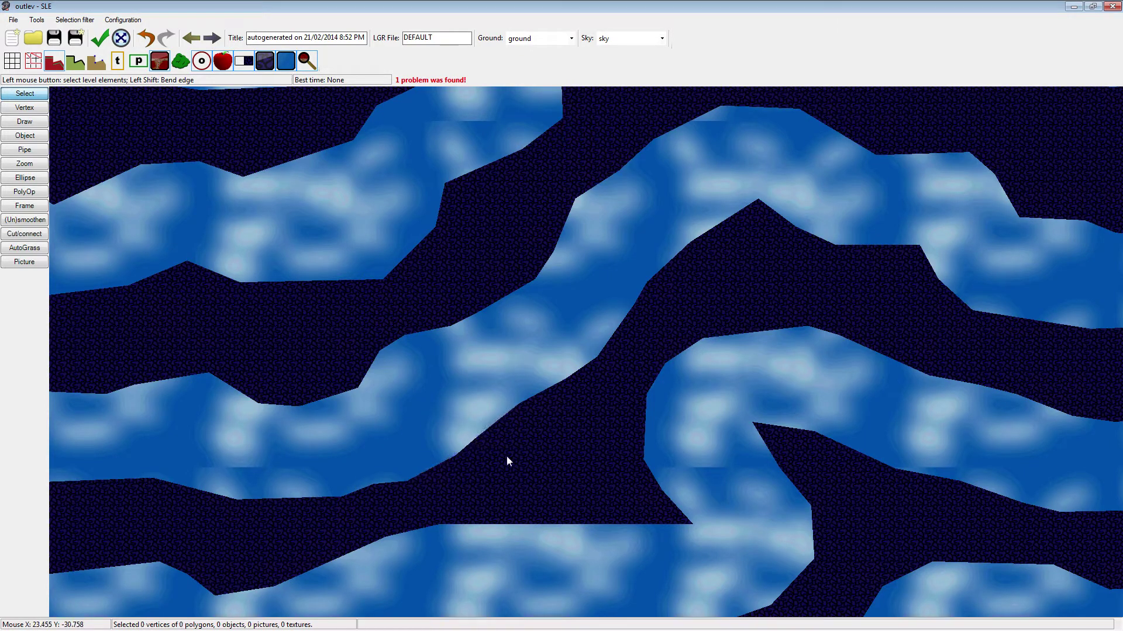
click(478, 438)
key(Delete)
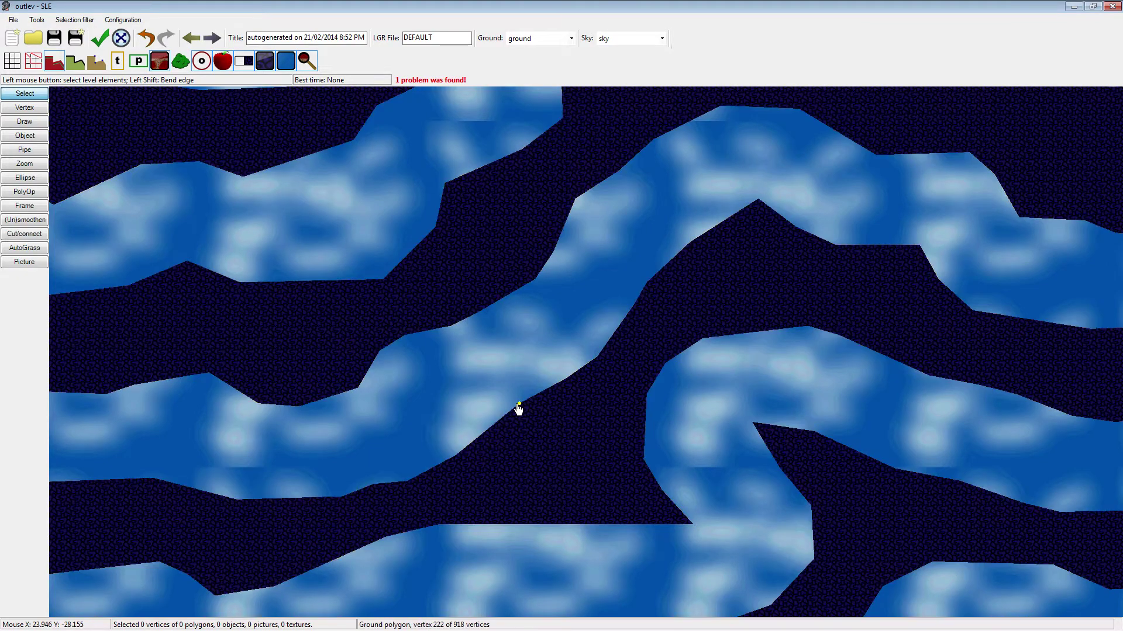
key(Delete)
key(Delete)
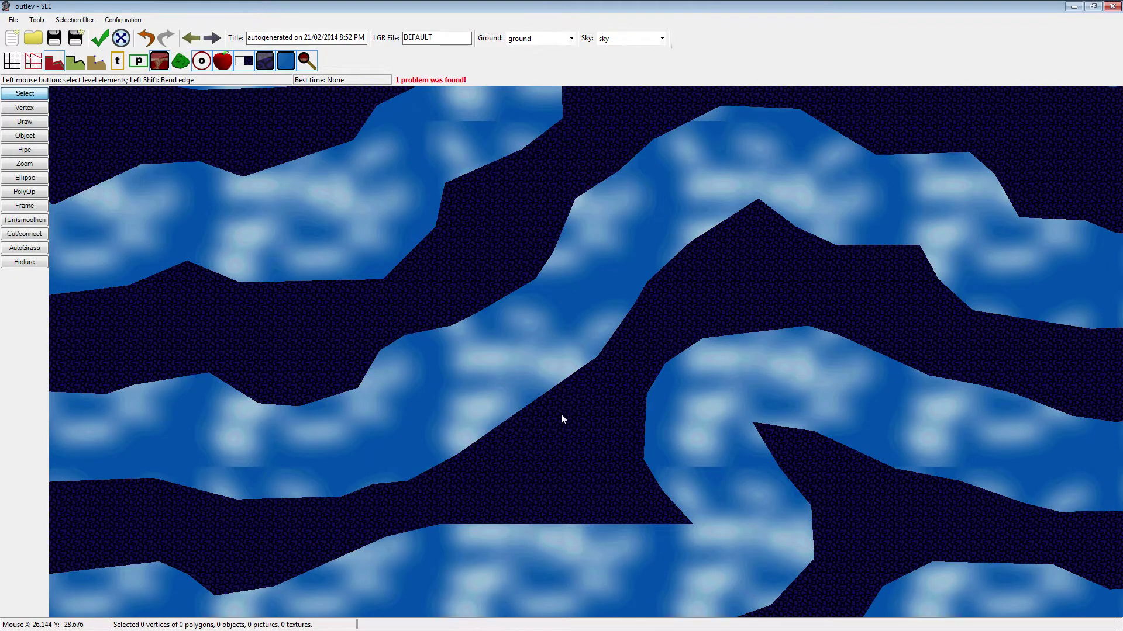
Turn on the display of the ground polygon's vertices
scroll(561, 414, down, 1)
drag(560, 414, 437, 450)
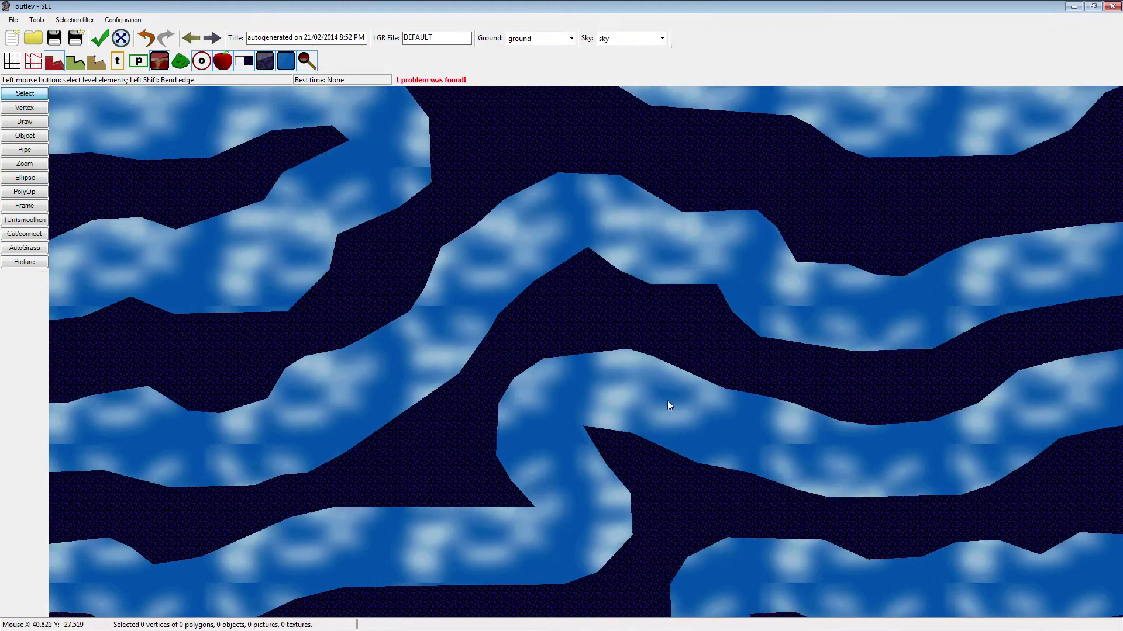
drag(688, 396, 587, 410)
click(76, 62)
click(93, 62)
Move the sharp ground tip on the inner western side of the S-bend slightly up and to the east
drag(704, 395, 498, 371)
drag(556, 400, 644, 441)
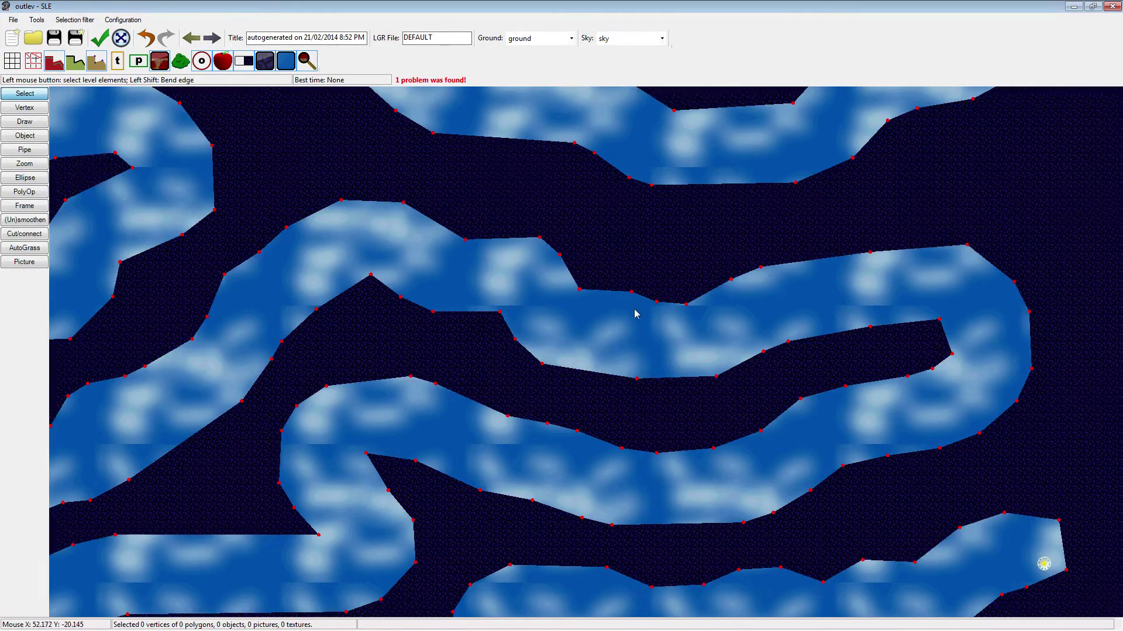
drag(637, 314, 395, 318)
drag(467, 445, 507, 377)
drag(524, 447, 753, 373)
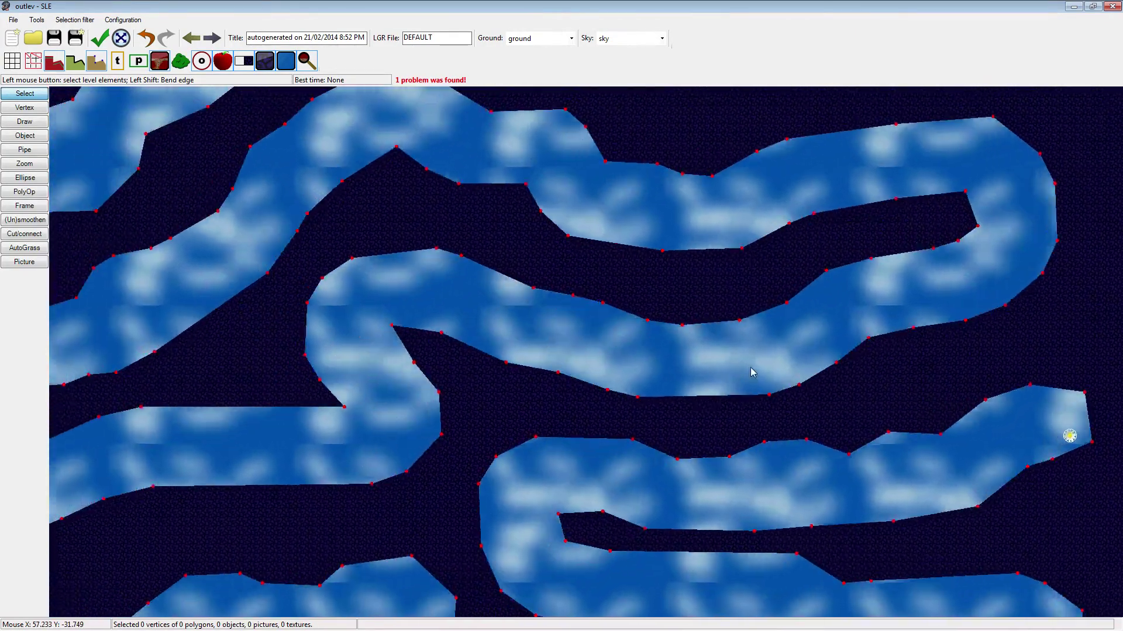
drag(481, 451, 596, 433)
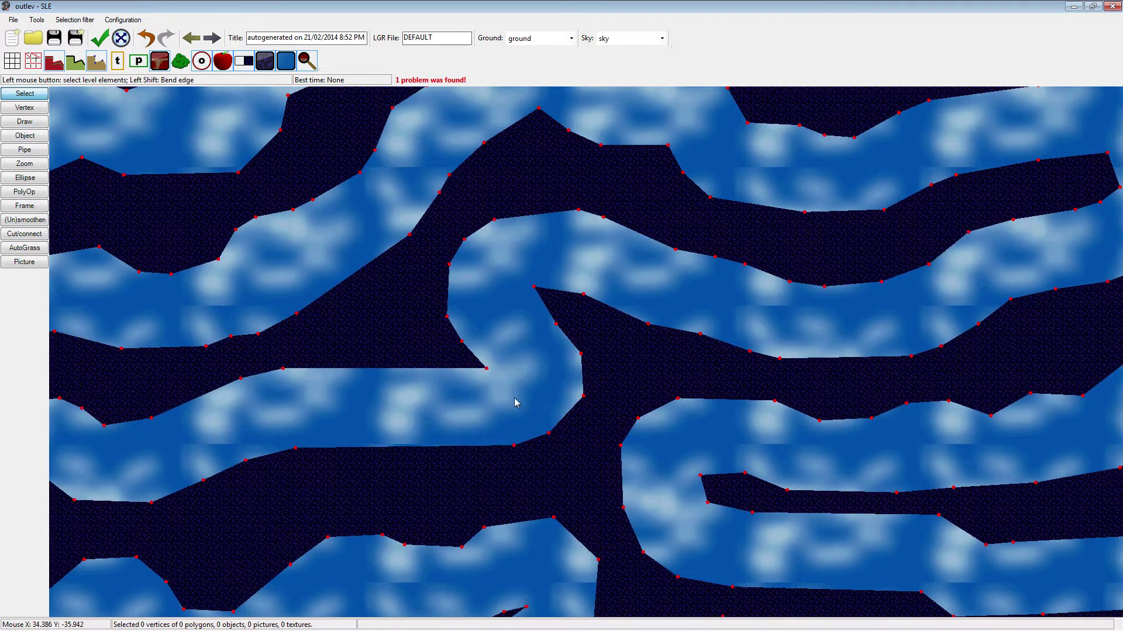
scroll(514, 398, up, 1)
drag(507, 397, 444, 392)
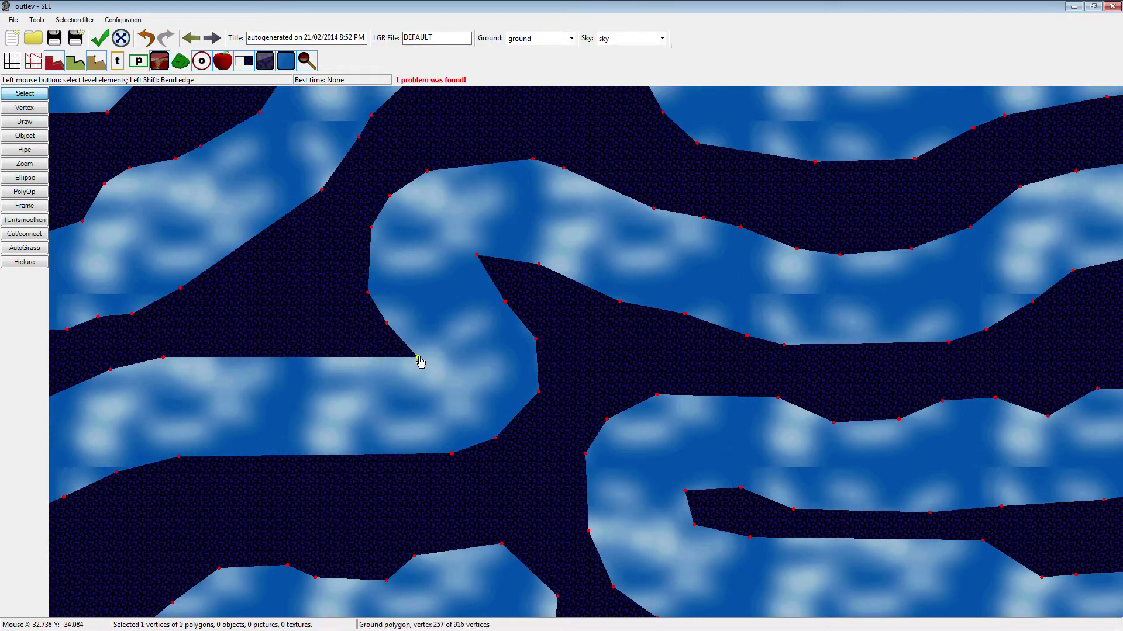
drag(418, 358, 437, 337)
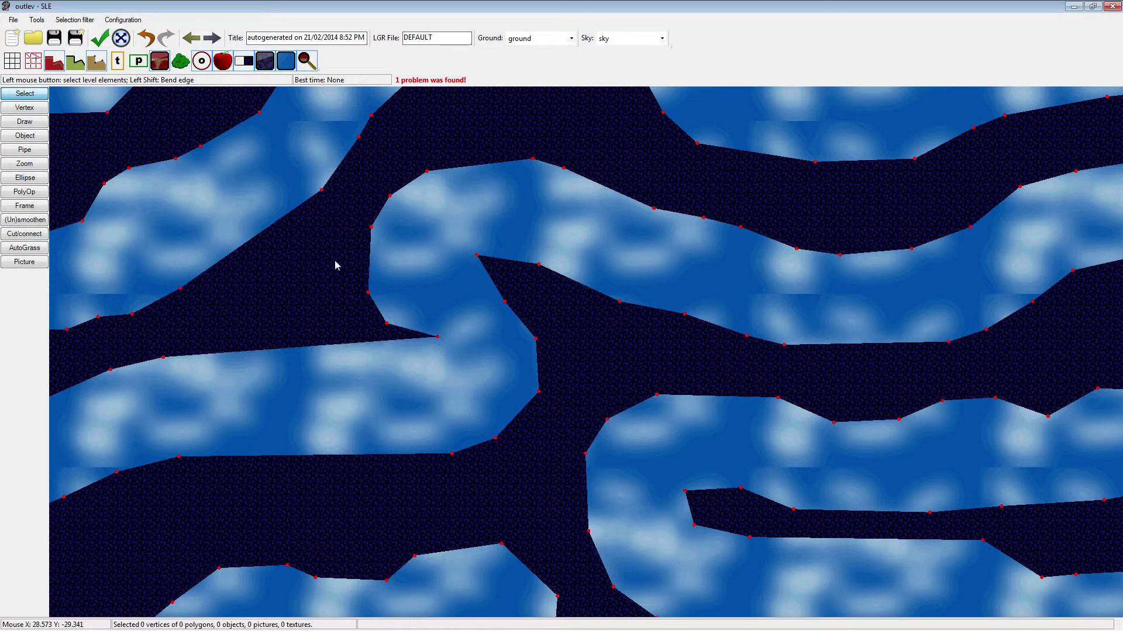
Shift the two vertices above the S-bend's western ground tip slightly up and east, and raise the tip itself a little further
drag(366, 259, 389, 329)
drag(391, 315, 397, 303)
click(375, 335)
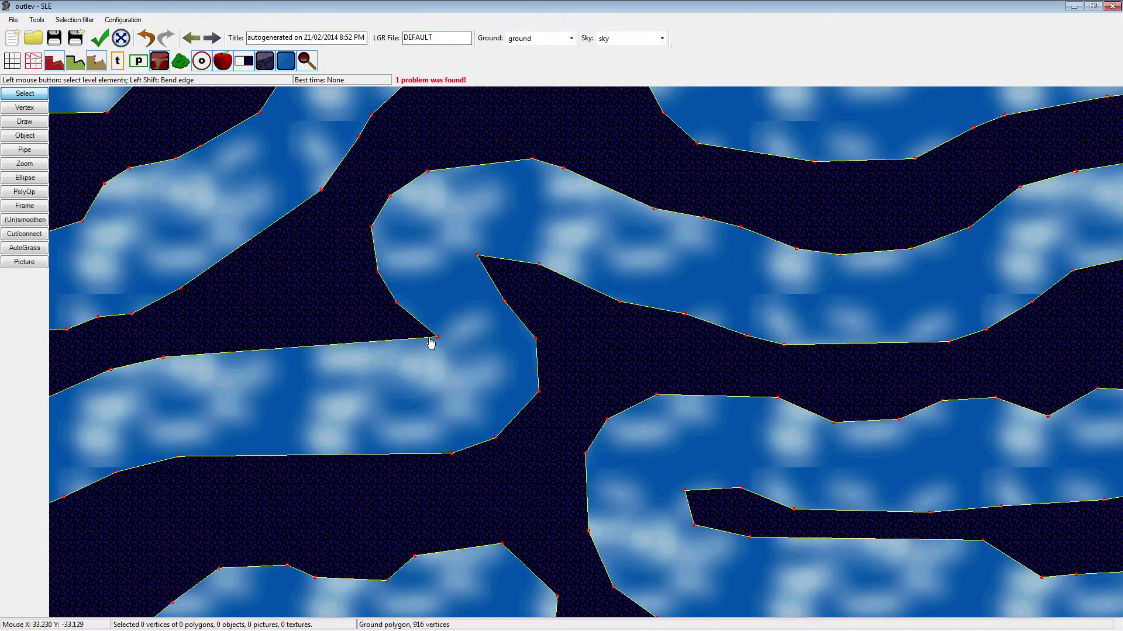
drag(431, 343, 437, 321)
click(437, 377)
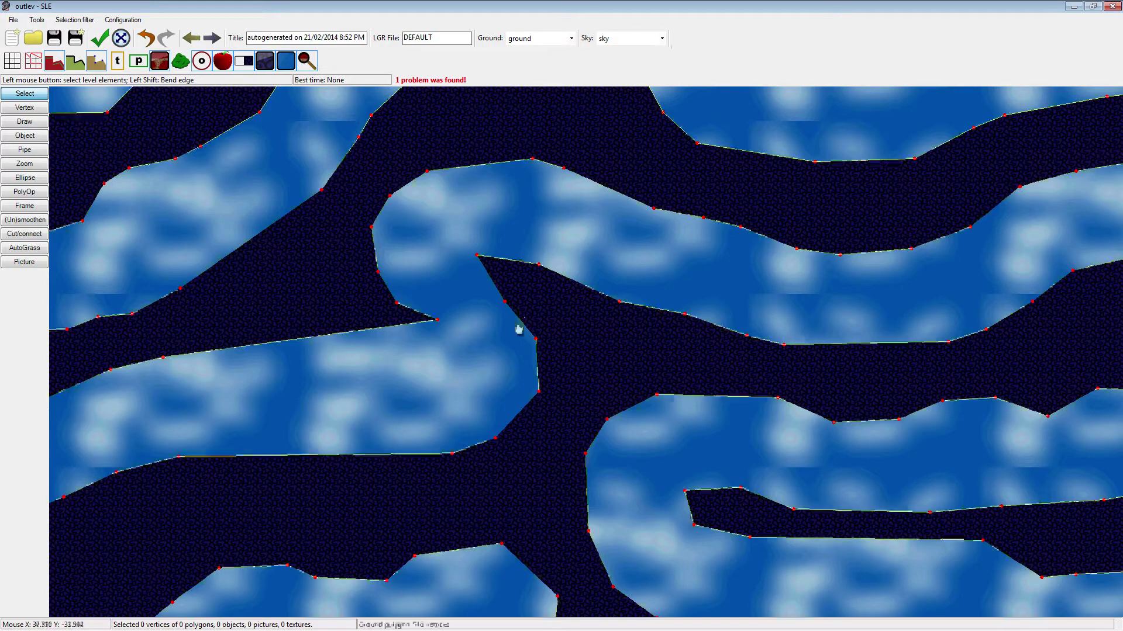
Delete the middle vertex on the S-bend's eastern wall and add a vertex just below the western tip to blunt it
click(505, 302)
key(Delete)
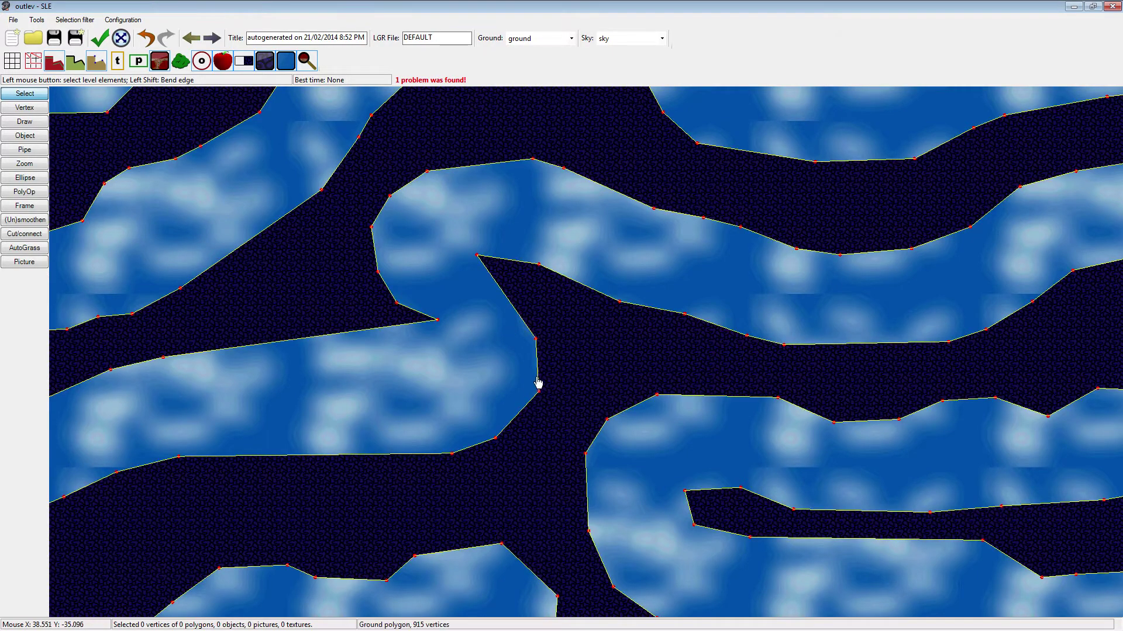
drag(469, 388, 614, 387)
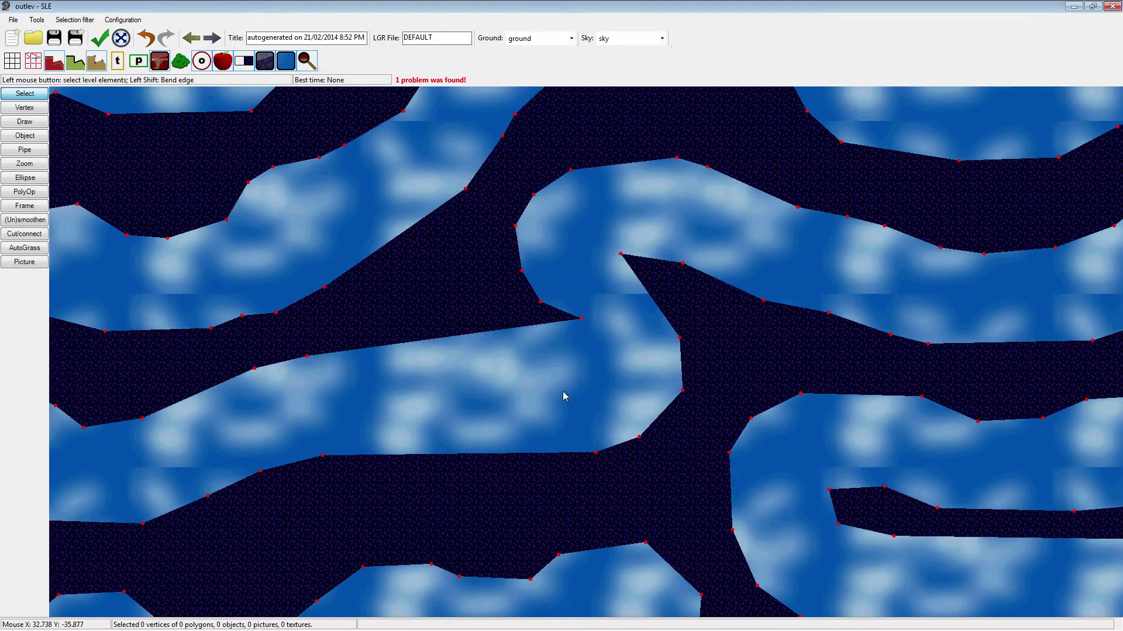
click(29, 111)
click(579, 322)
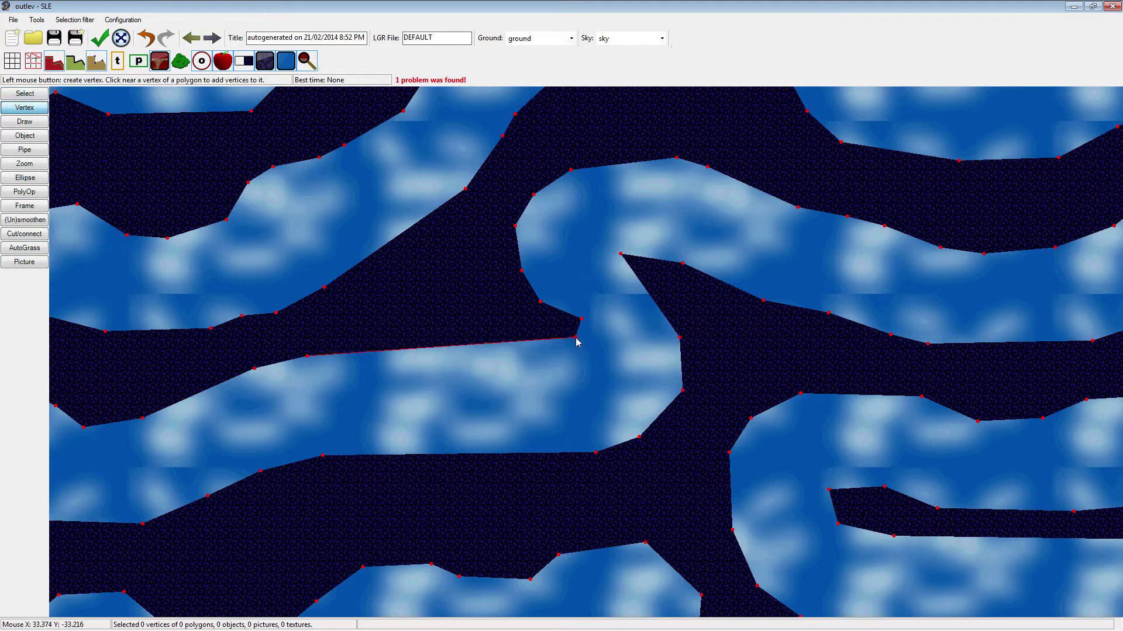
click(574, 350)
right_click(575, 350)
Delete the intermediate vertices along the upper edge of the long passage leading west from the S-bend
drag(522, 412, 691, 367)
drag(456, 400, 506, 348)
key(space)
key(Delete)
key(Left)
key(Delete)
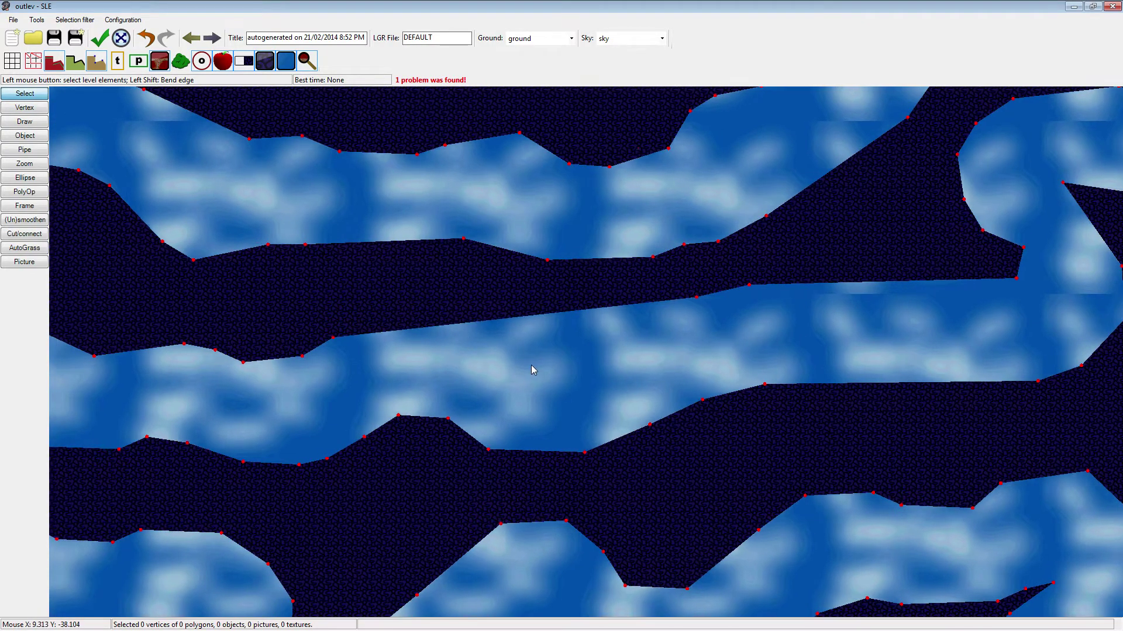
drag(666, 296, 704, 326)
key(Delete)
Delete the bumpy group of vertices farther west on the long passage's upper edge, leaving one straight slope
drag(515, 348, 624, 323)
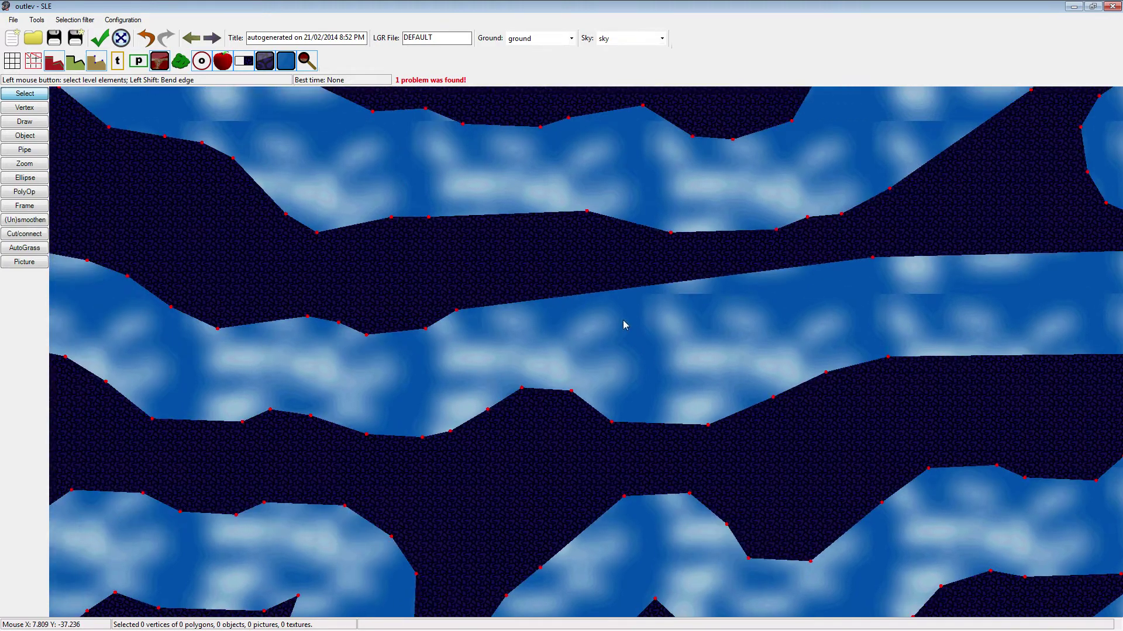
drag(492, 373, 639, 361)
drag(502, 349, 601, 352)
drag(712, 348, 565, 338)
key(Delete)
key(Left)
key(Delete)
key(Left)
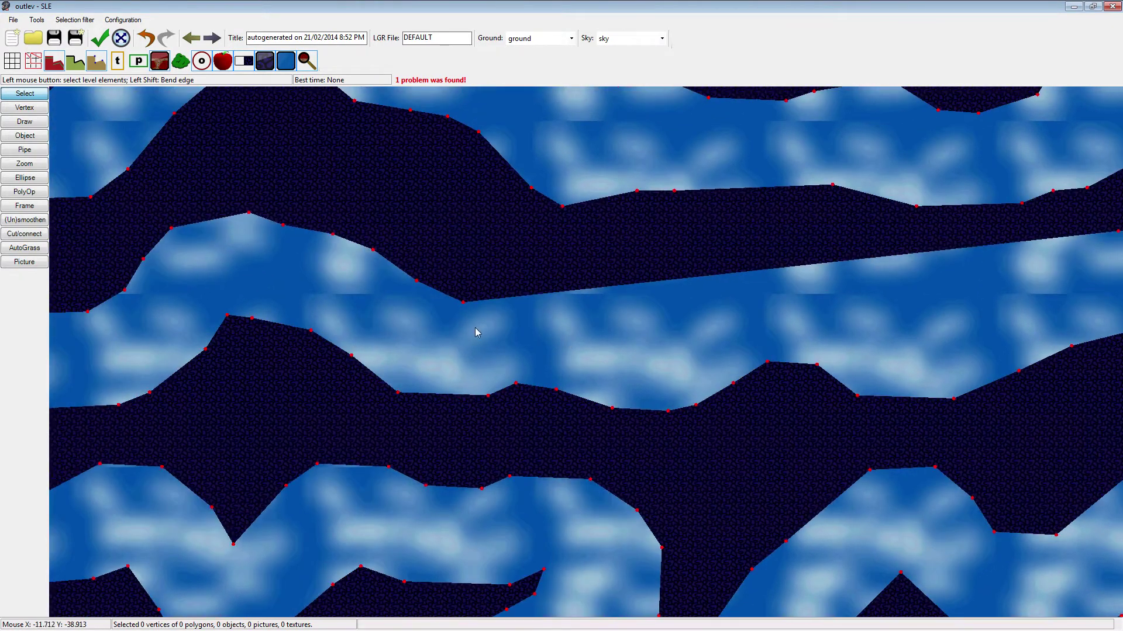
Move the vertex at the western end of the straight upper edge far to the east to level the passage's ceiling
drag(468, 310, 532, 287)
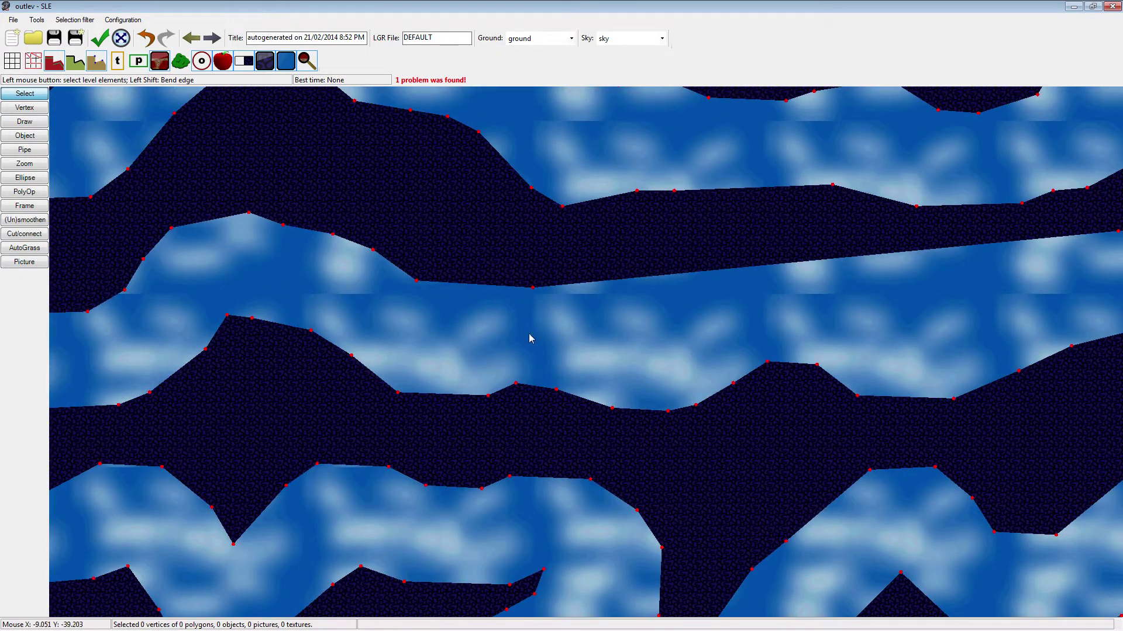
drag(585, 345, 348, 390)
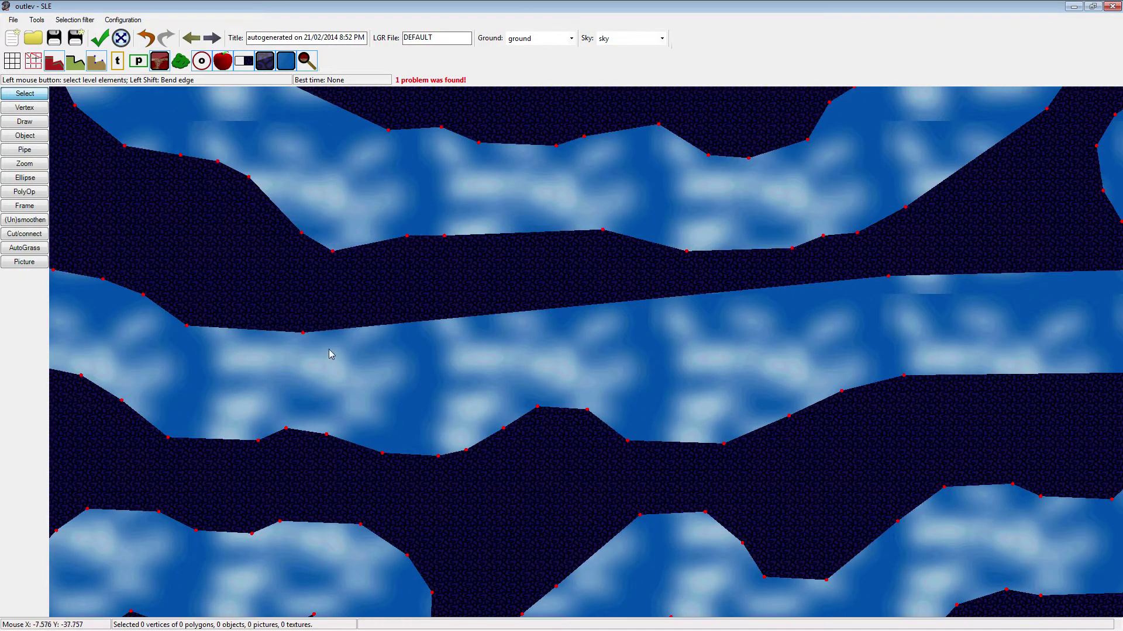
drag(302, 333, 669, 323)
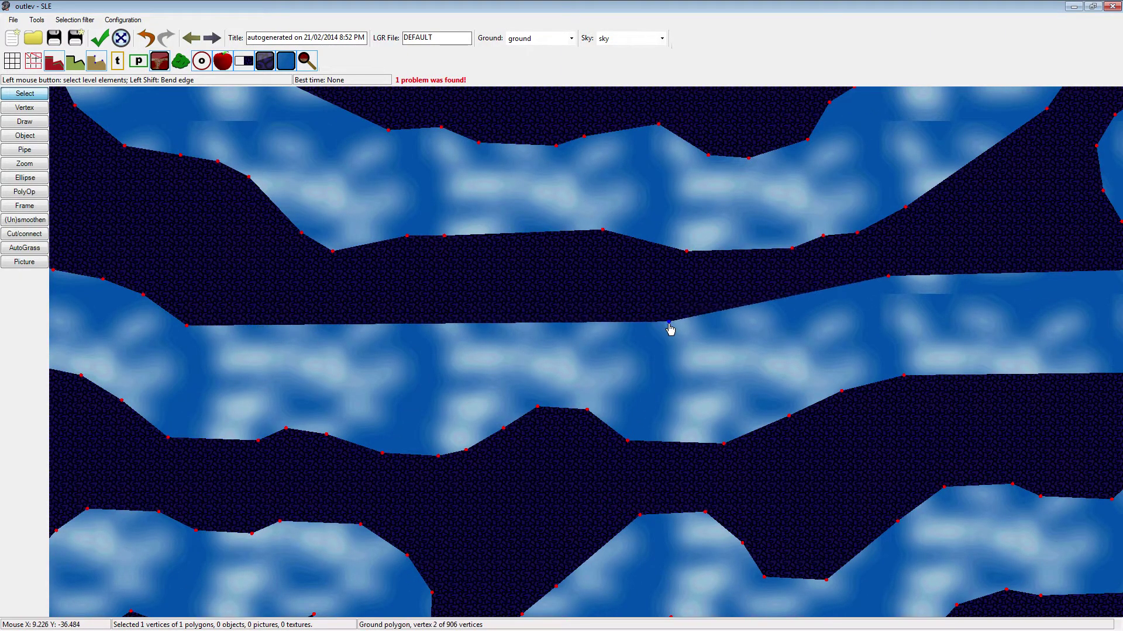
click(650, 367)
Extend the blunt ground finger in the southwestern bend by moving its two end vertices west, and pull the lower one slightly back east
drag(543, 355, 723, 338)
drag(572, 387, 739, 375)
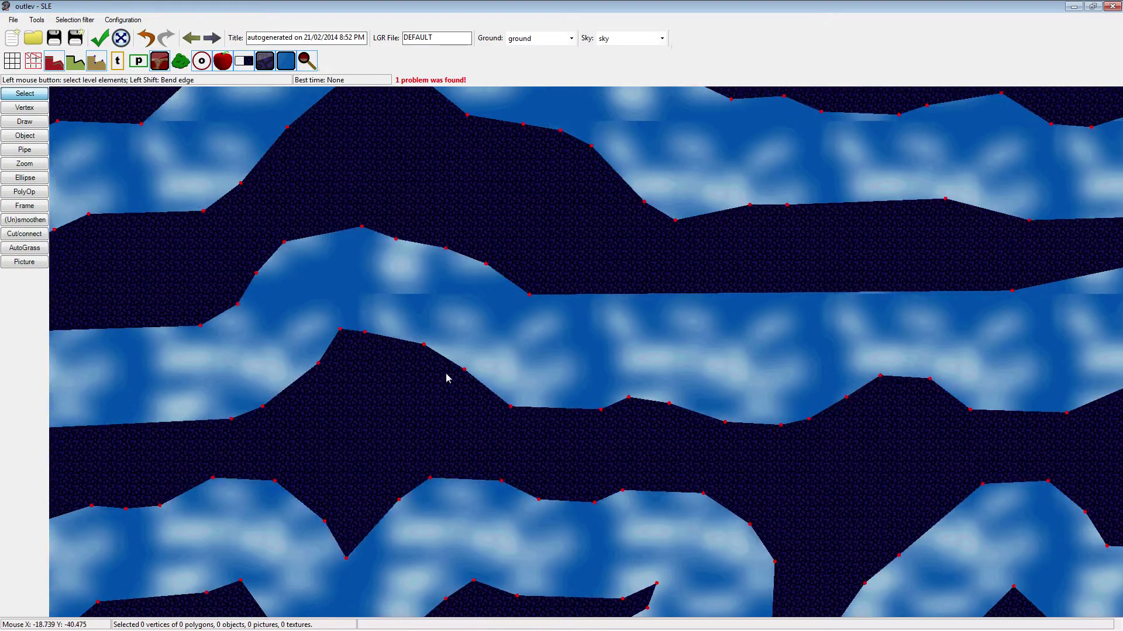
drag(357, 403, 552, 401)
mouse_move(532, 435)
mouse_down()
mouse_move(991, 331)
mouse_move(1061, 336)
mouse_up()
mouse_move(291, 369)
mouse_down()
mouse_move(726, 515)
mouse_move(603, 334)
mouse_up()
drag(632, 445, 577, 355)
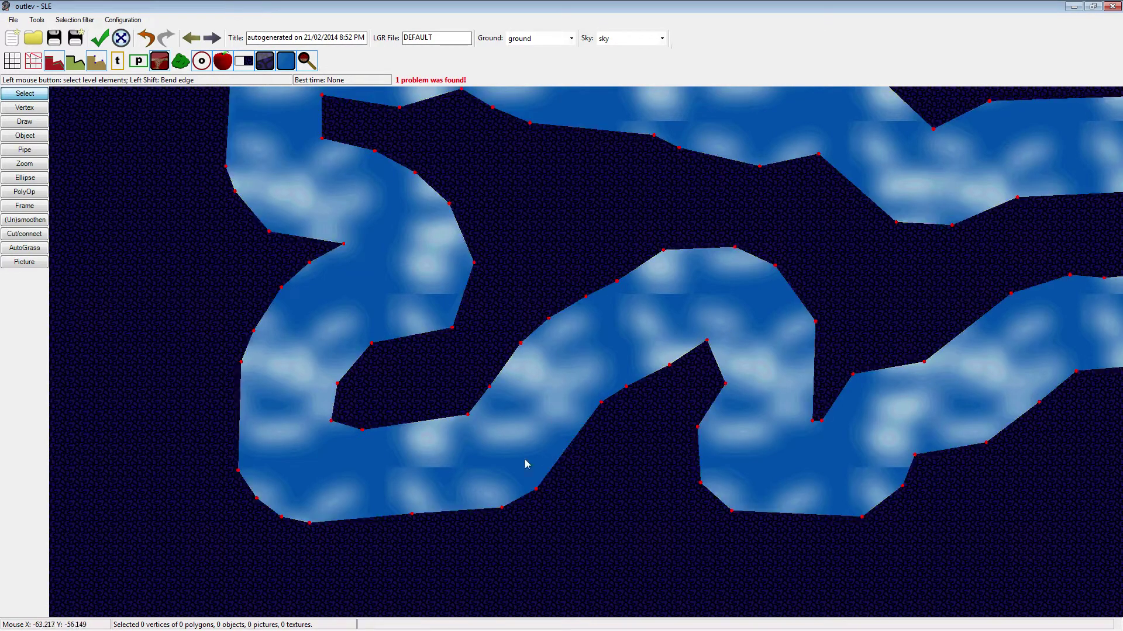
drag(345, 251, 342, 289)
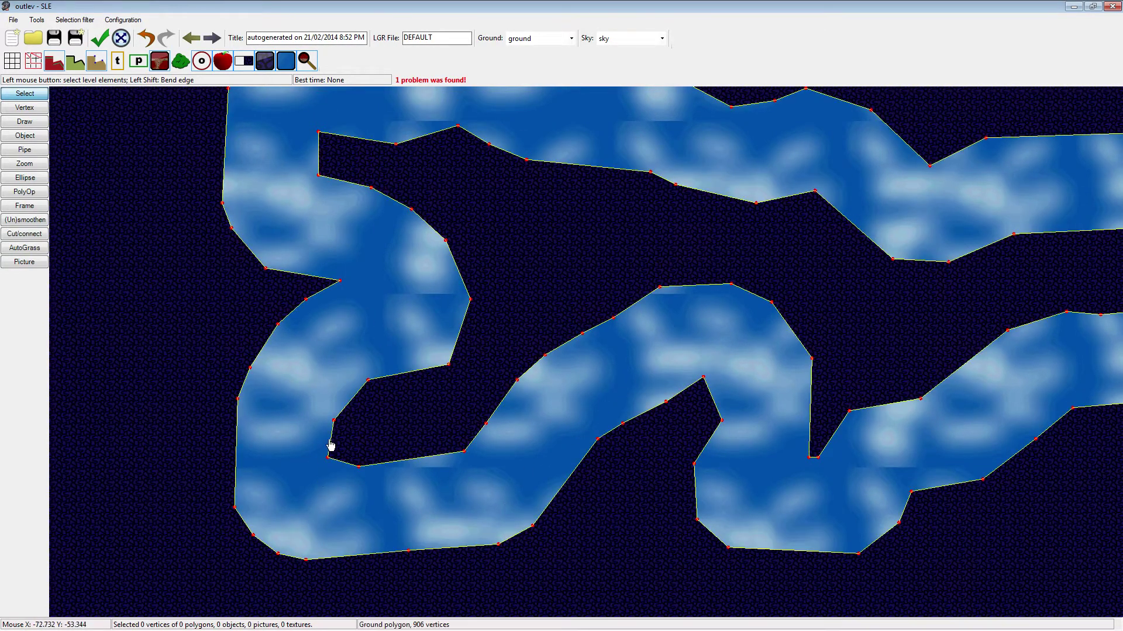
drag(318, 355, 387, 435)
drag(368, 381, 333, 391)
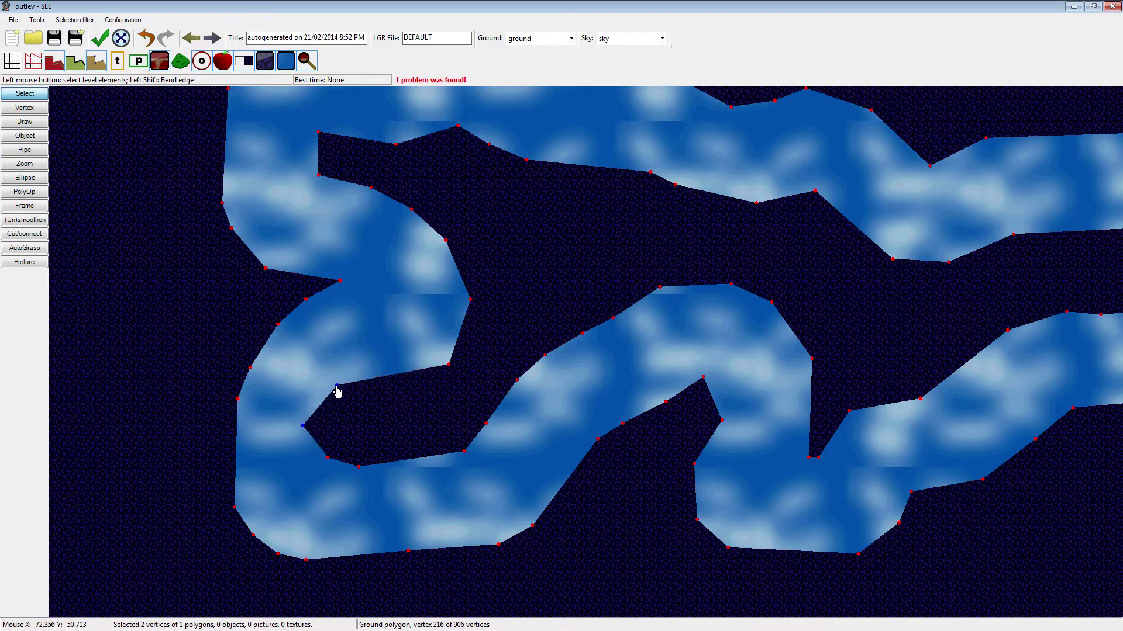
click(326, 391)
drag(298, 435, 319, 428)
click(280, 420)
Move the southwestern bottom vertex of the neighbouring U-bend east and raise the vertex above it to cut off the corner
drag(267, 469, 244, 395)
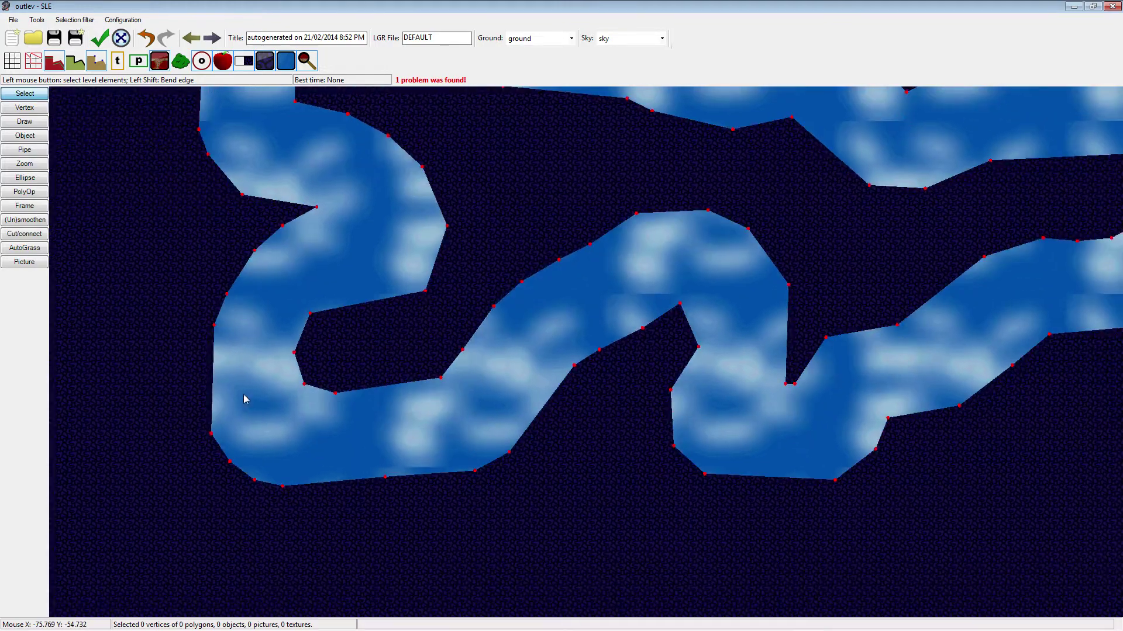
drag(614, 368, 342, 370)
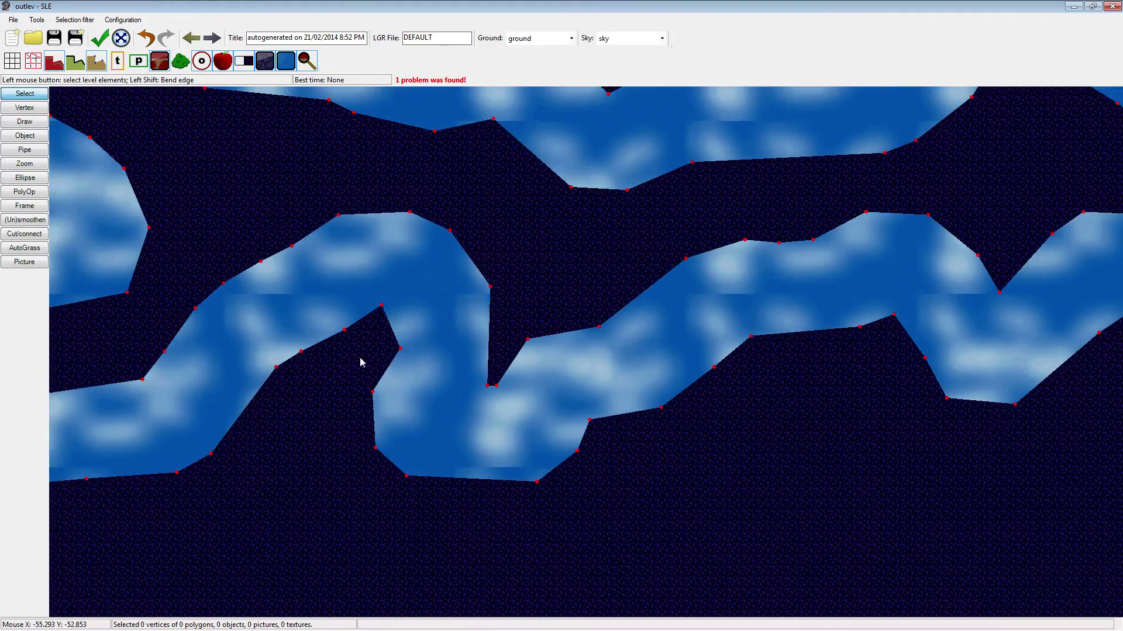
drag(602, 411, 553, 410)
mouse_move(423, 468)
mouse_down()
mouse_move(428, 429)
mouse_move(444, 459)
mouse_move(424, 472)
mouse_move(434, 470)
mouse_up()
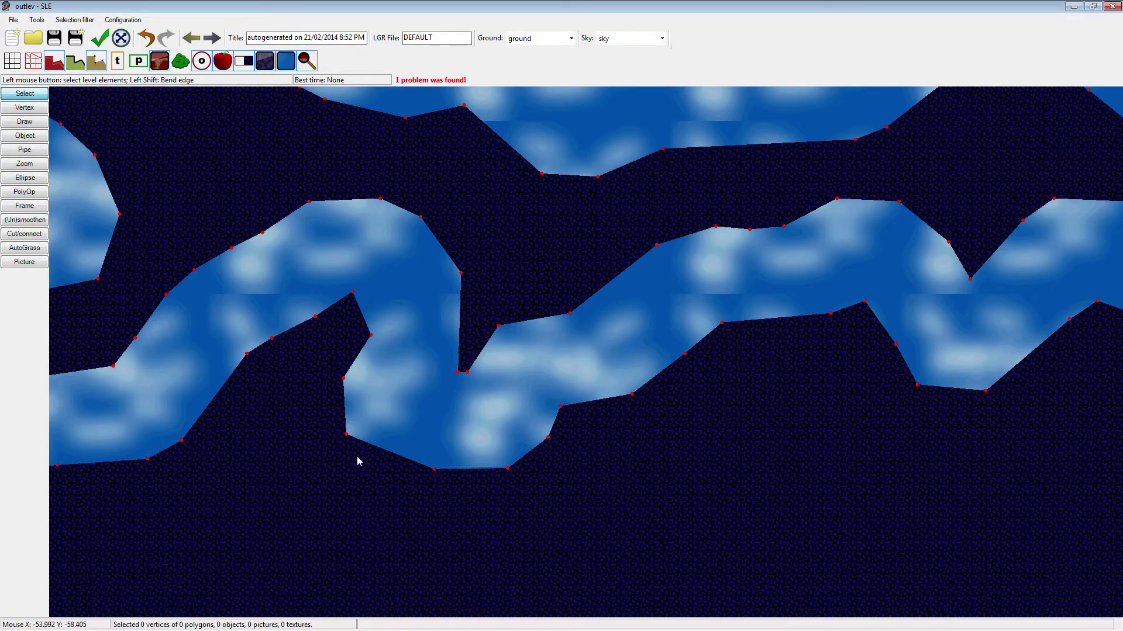
drag(347, 439, 343, 421)
key(Right)
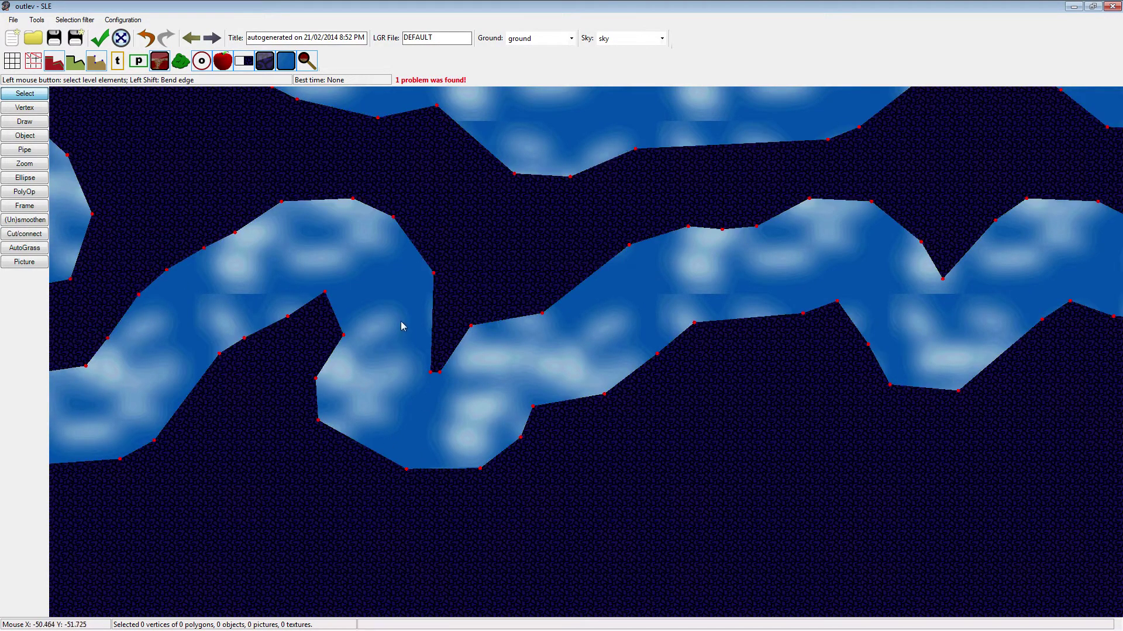
Shift the three vertices on the western side of the ground wedge inside the U-bend slightly up and west
drag(455, 413, 415, 267)
click(456, 267)
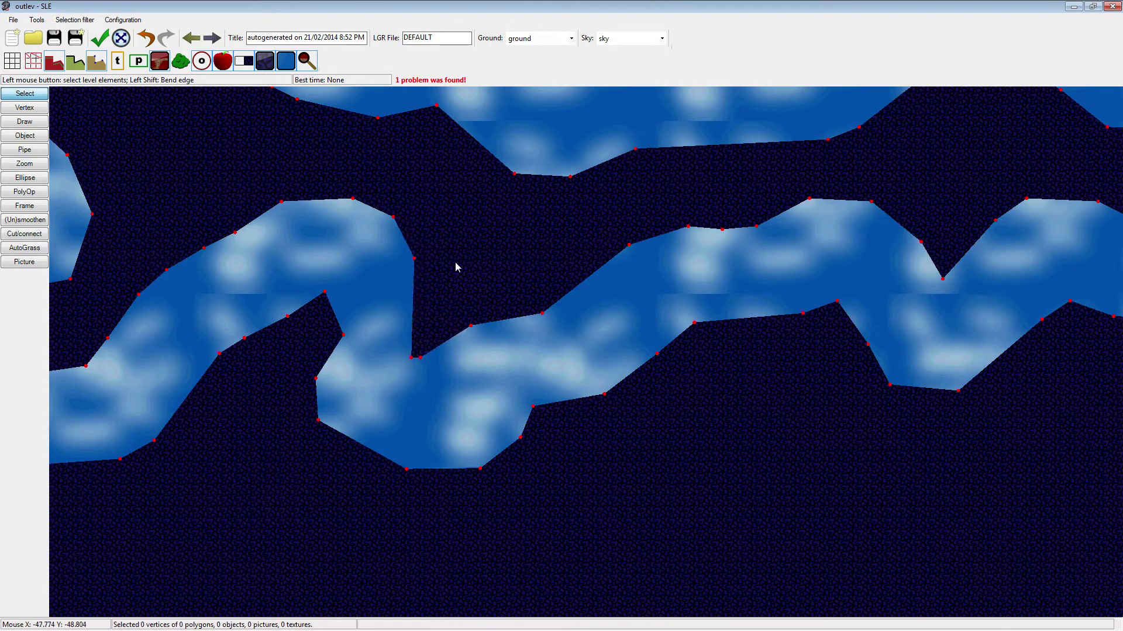
drag(463, 371, 424, 367)
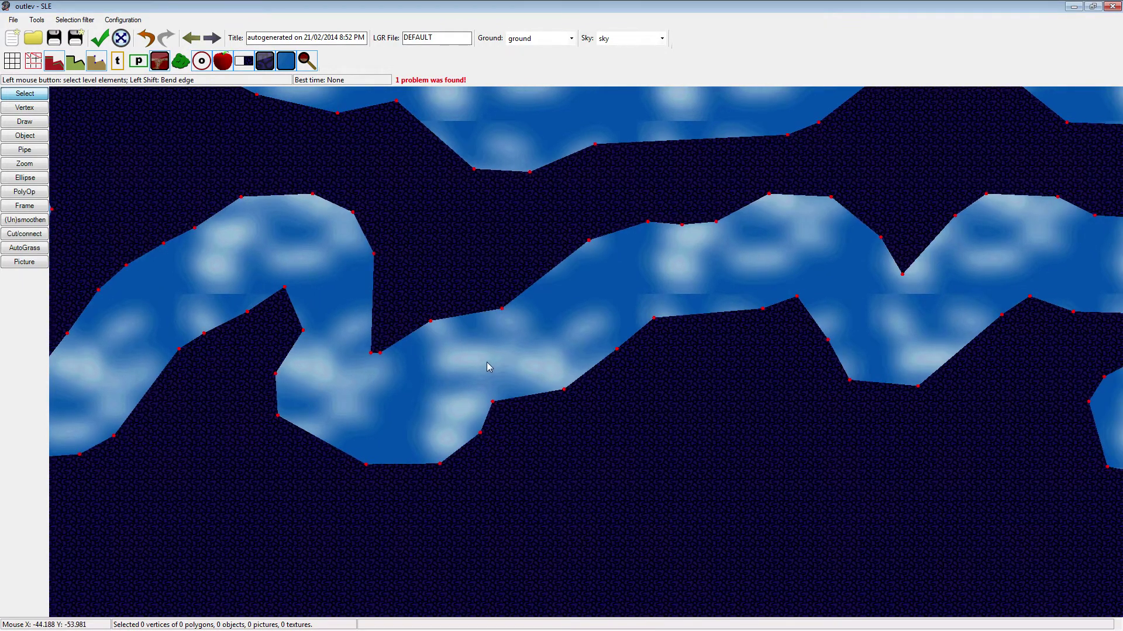
Lower the eastern vertex at the tip of the ground wedge slightly in the next U-bend to the east
drag(558, 369, 428, 363)
drag(617, 360, 261, 397)
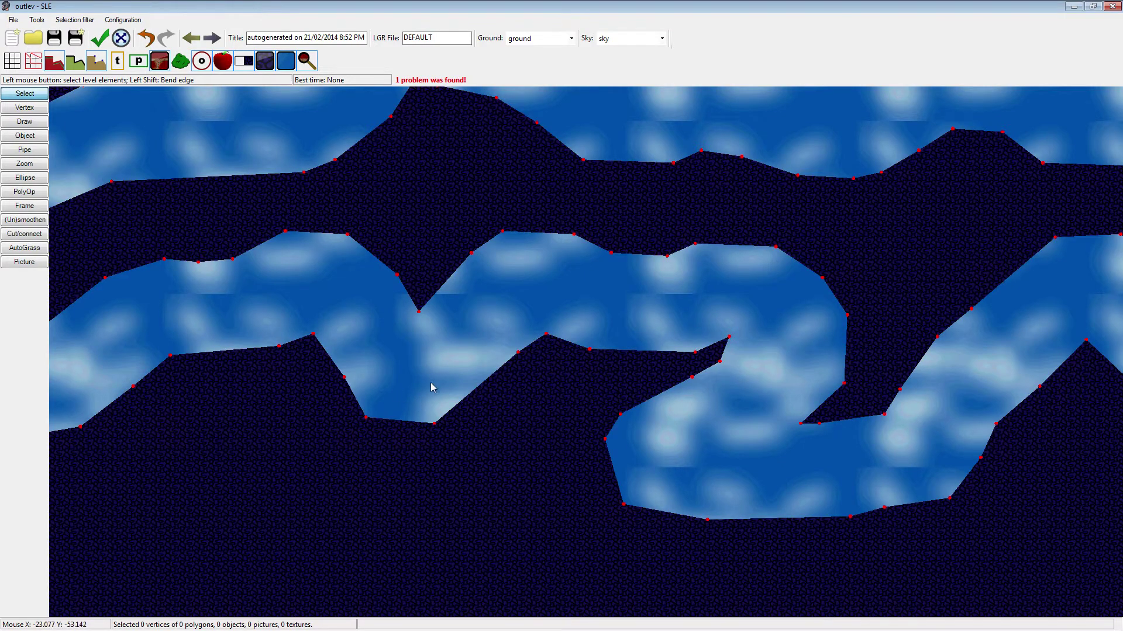
drag(433, 387, 303, 421)
drag(483, 419, 239, 427)
drag(444, 466, 455, 435)
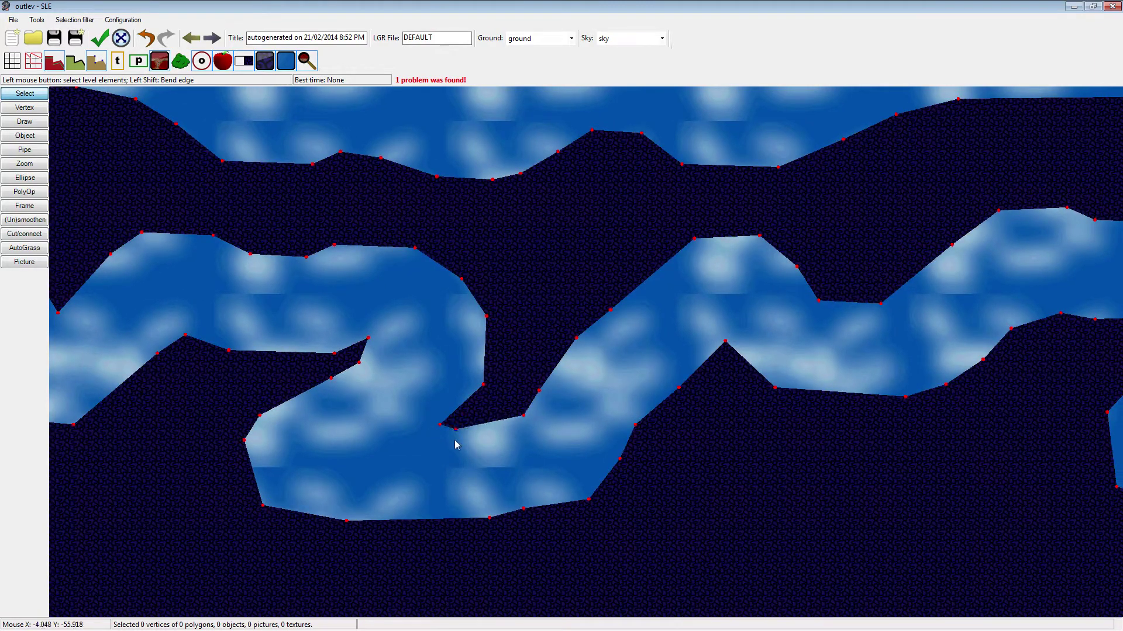
Delete the two vertices at the U-bend's southeastern corner and move the next vertex to the northeast slightly down and east
drag(369, 451, 388, 419)
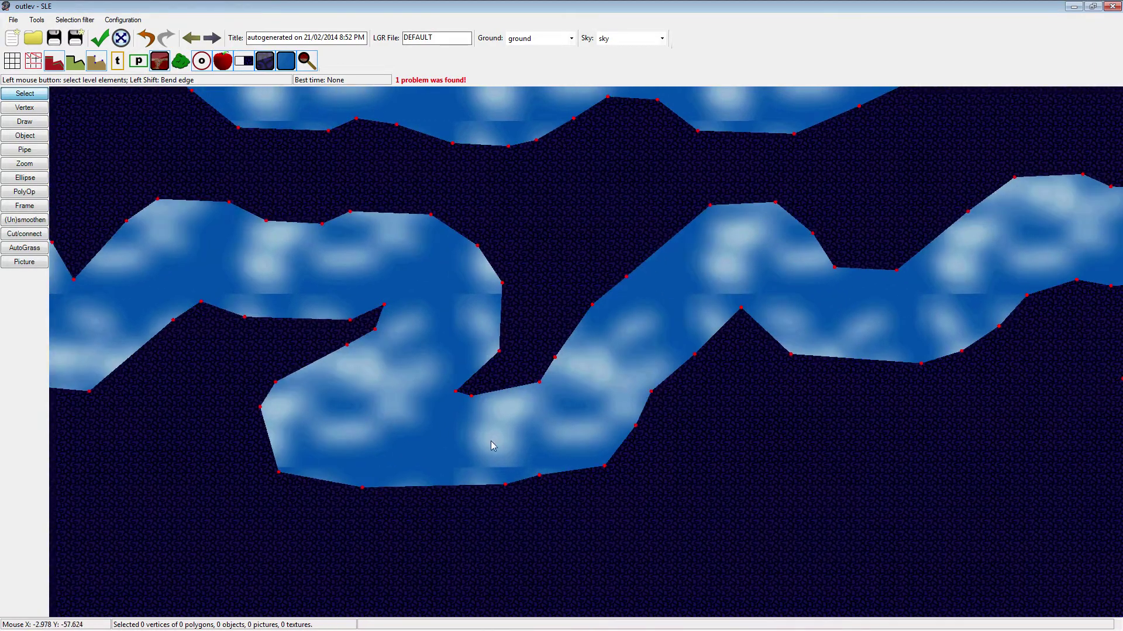
drag(598, 427, 493, 426)
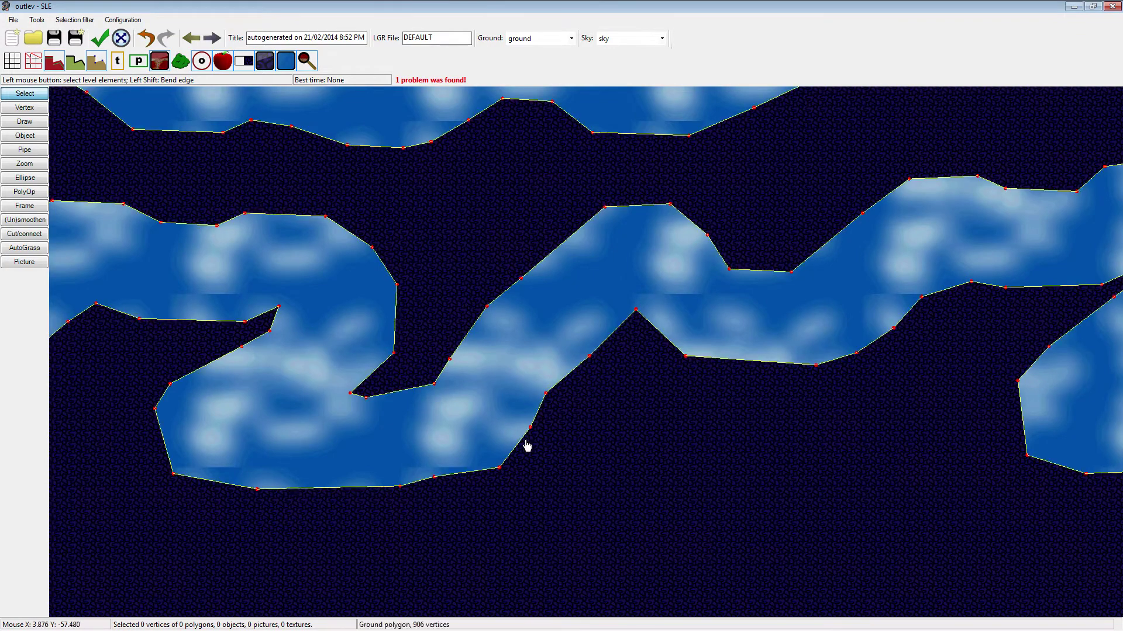
drag(532, 471, 475, 422)
key(Delete)
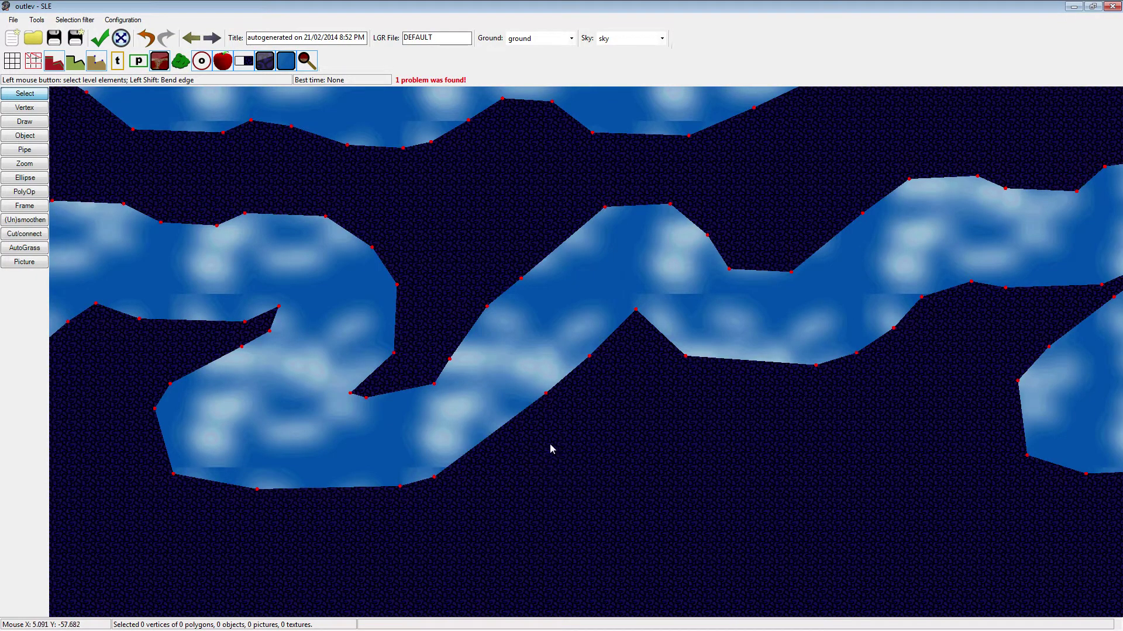
drag(545, 393, 527, 423)
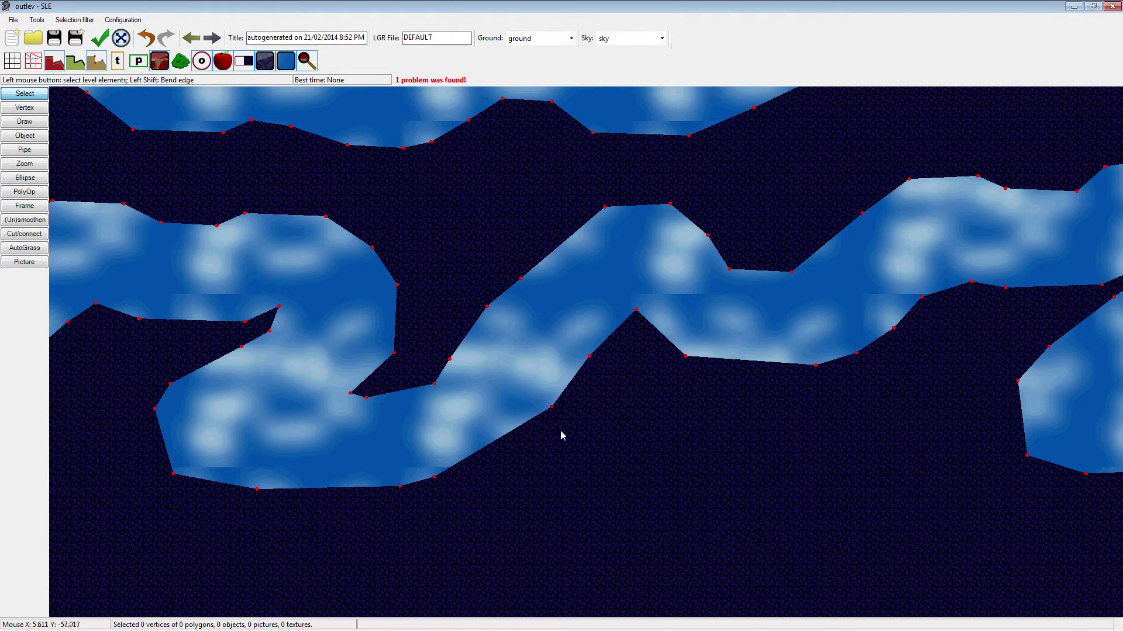
Blunt the pointed ground finger in the next U-bend to the east by moving the vertex beneath its tip northeast
drag(561, 436, 279, 504)
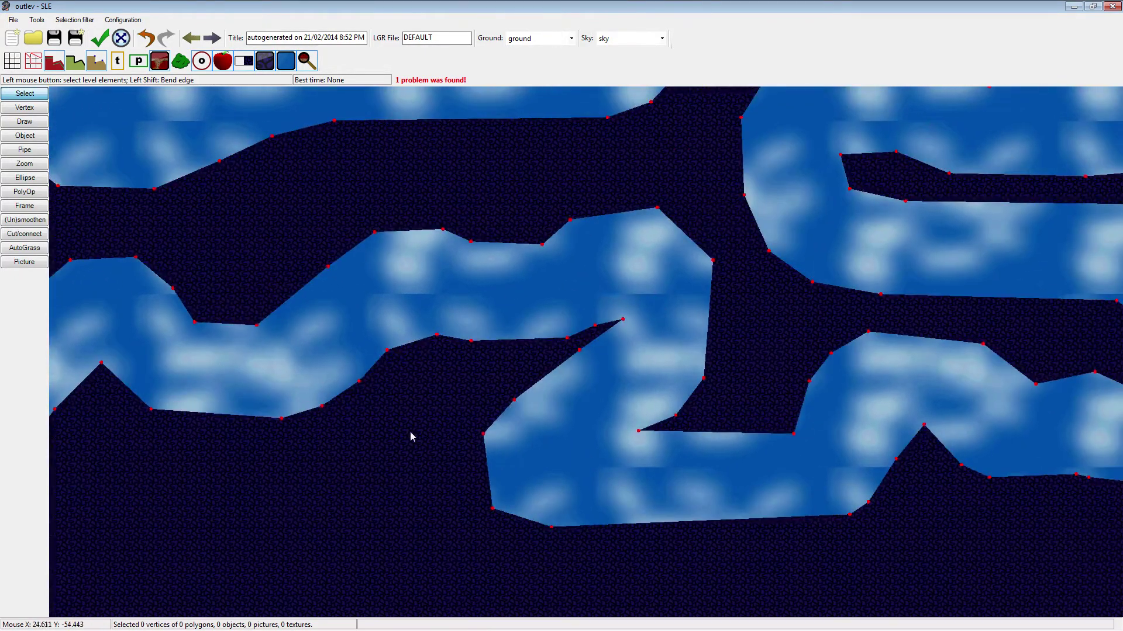
drag(415, 436, 268, 462)
drag(433, 377, 477, 357)
drag(478, 480, 416, 445)
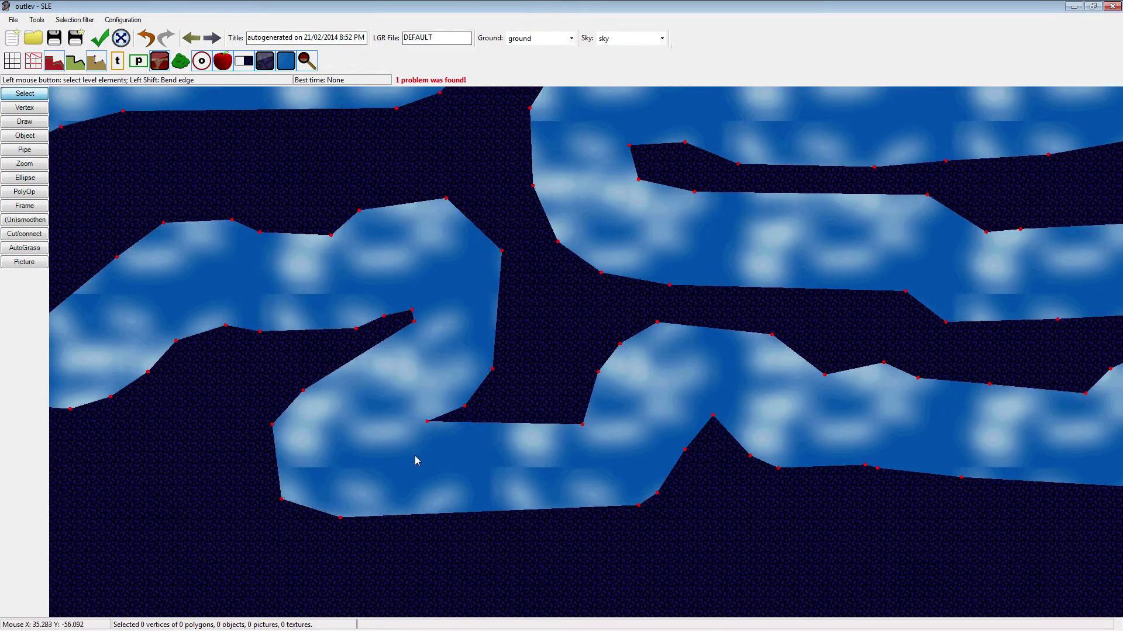
drag(497, 472, 488, 461)
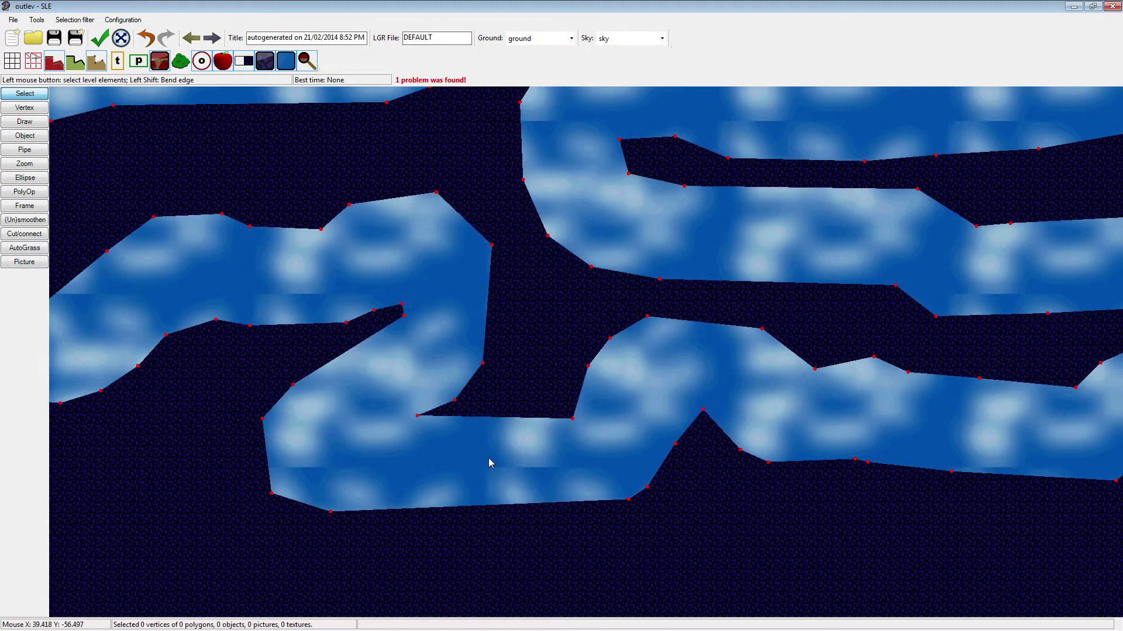
Narrow this U-bend's western side by deleting its southwestern vertex, shifting the three neighbouring vertices east, and raising the uppermost one
click(271, 494)
key(Delete)
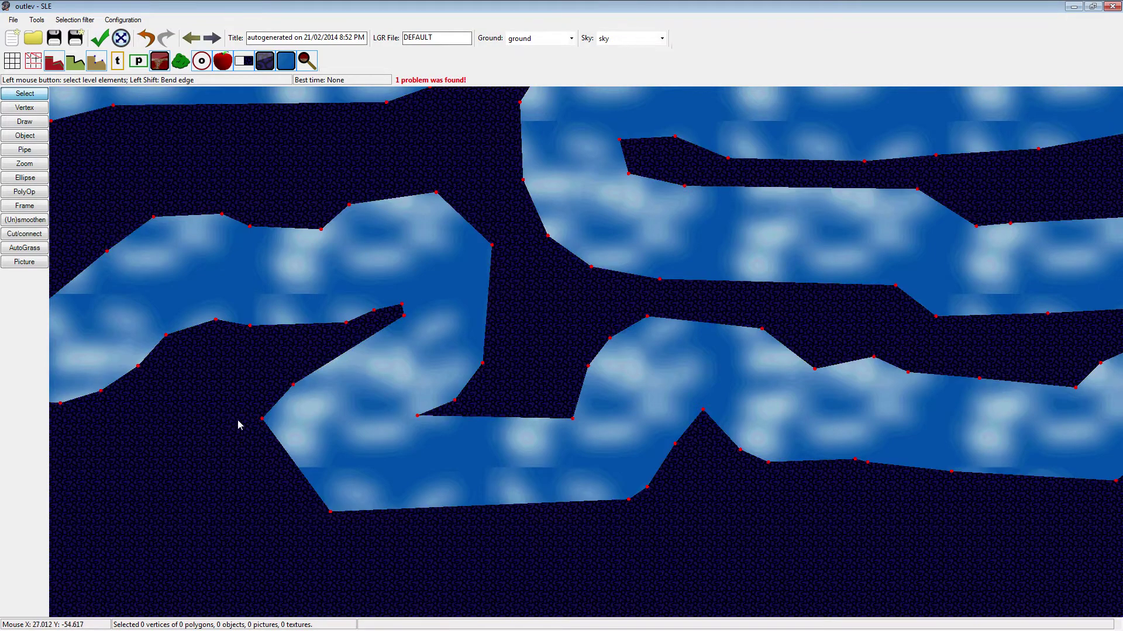
drag(232, 374, 383, 514)
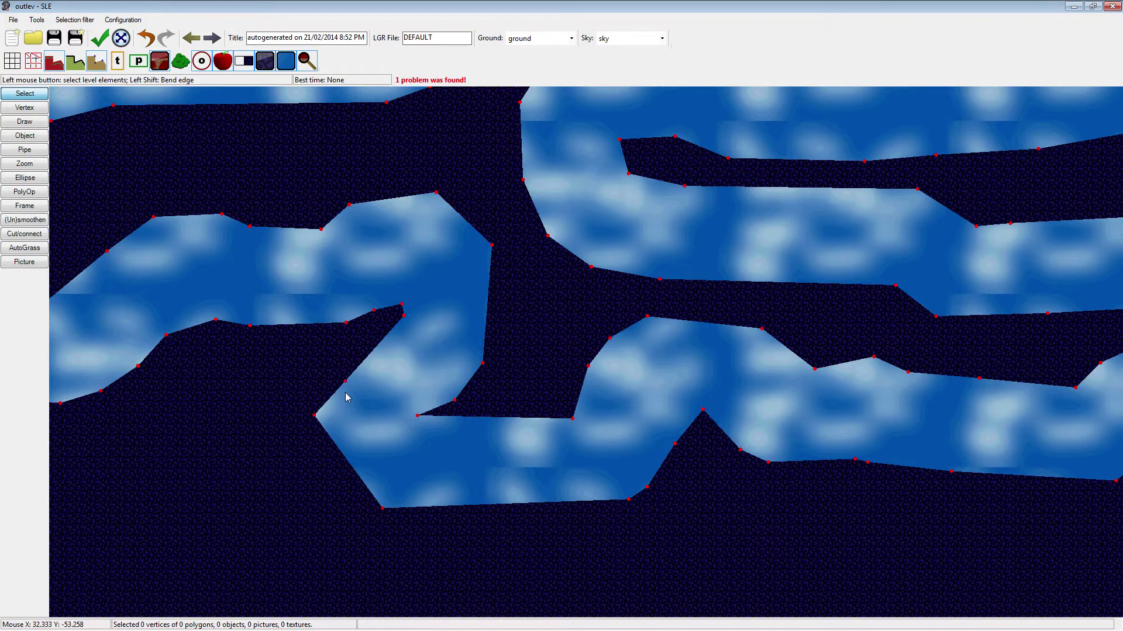
drag(345, 383, 339, 357)
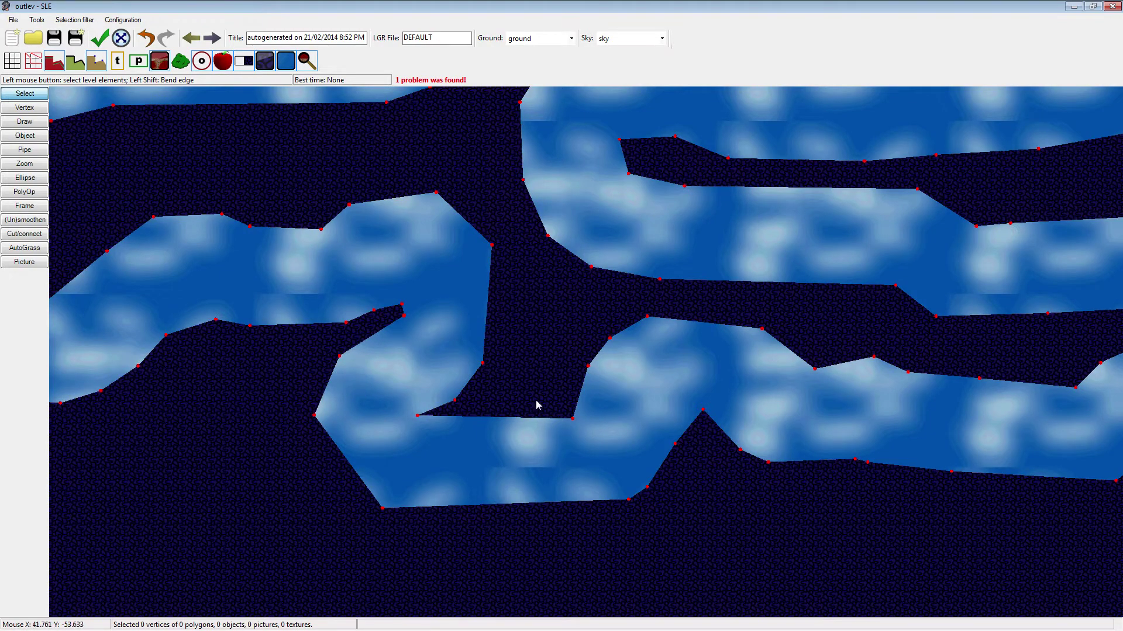
Round out the southeastern corner of the level's easternmost lower bend by moving two of its outer vertices down and east
drag(634, 296, 398, 303)
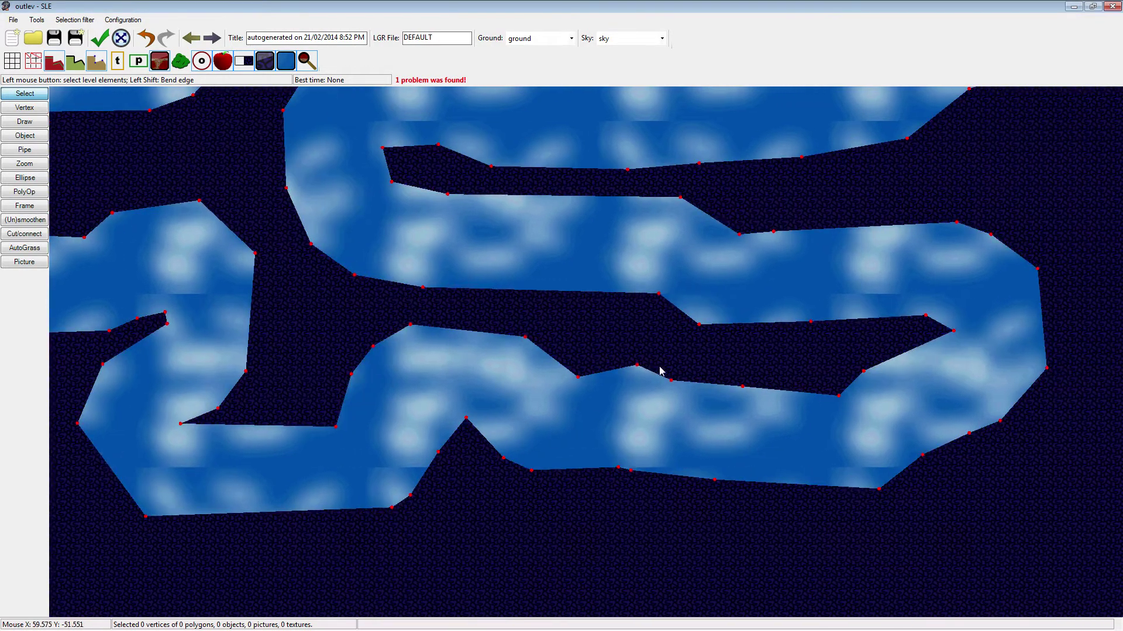
drag(706, 432, 659, 419)
key(Right)
key(Down)
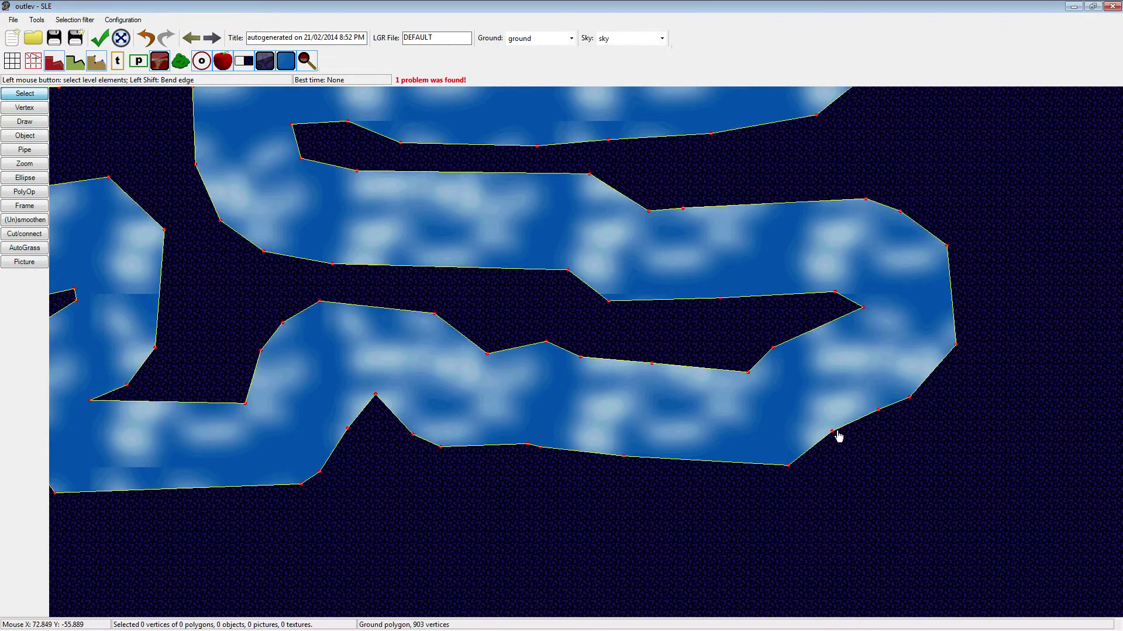
drag(824, 388, 896, 437)
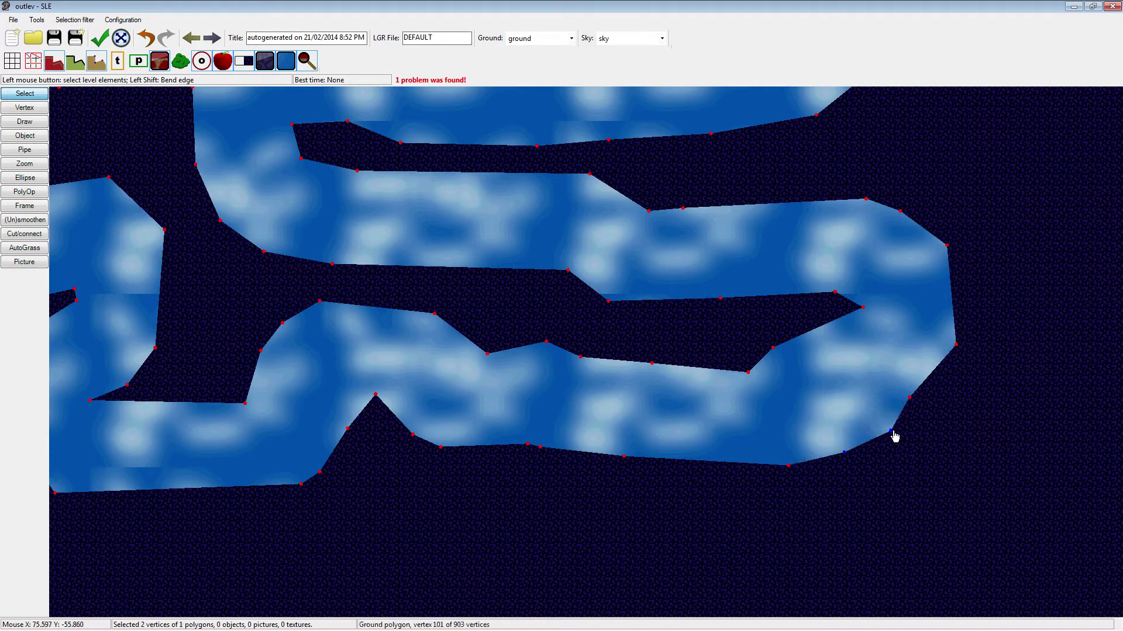
click(911, 440)
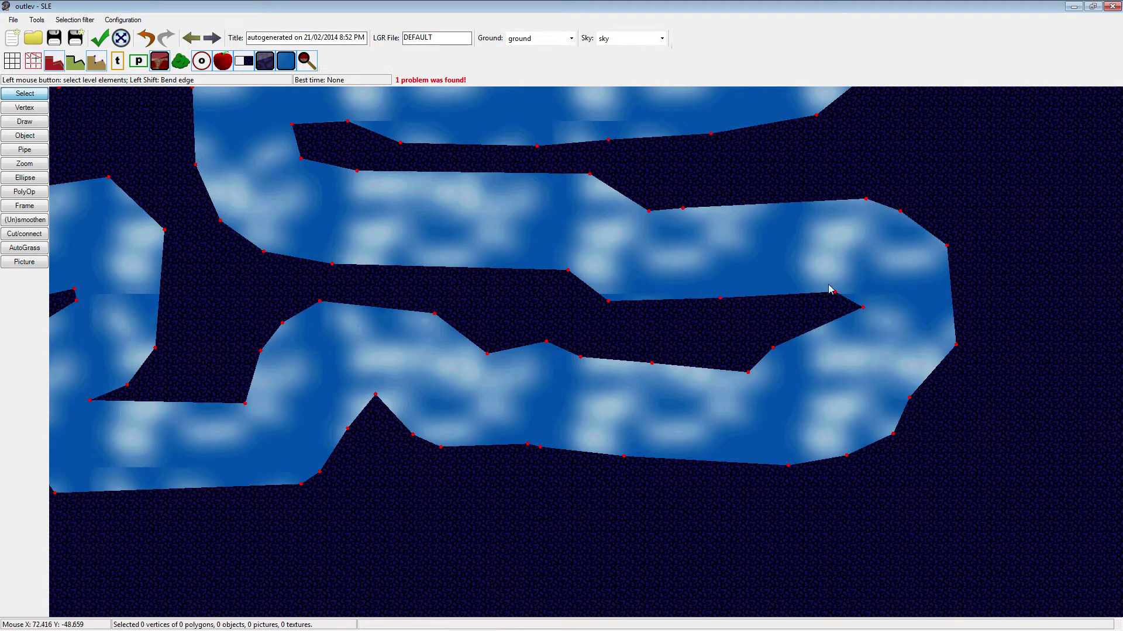
Extend the ground finger in that bend eastward with a blunter tip, and move the outer wall vertex opposite it east
drag(818, 278, 904, 299)
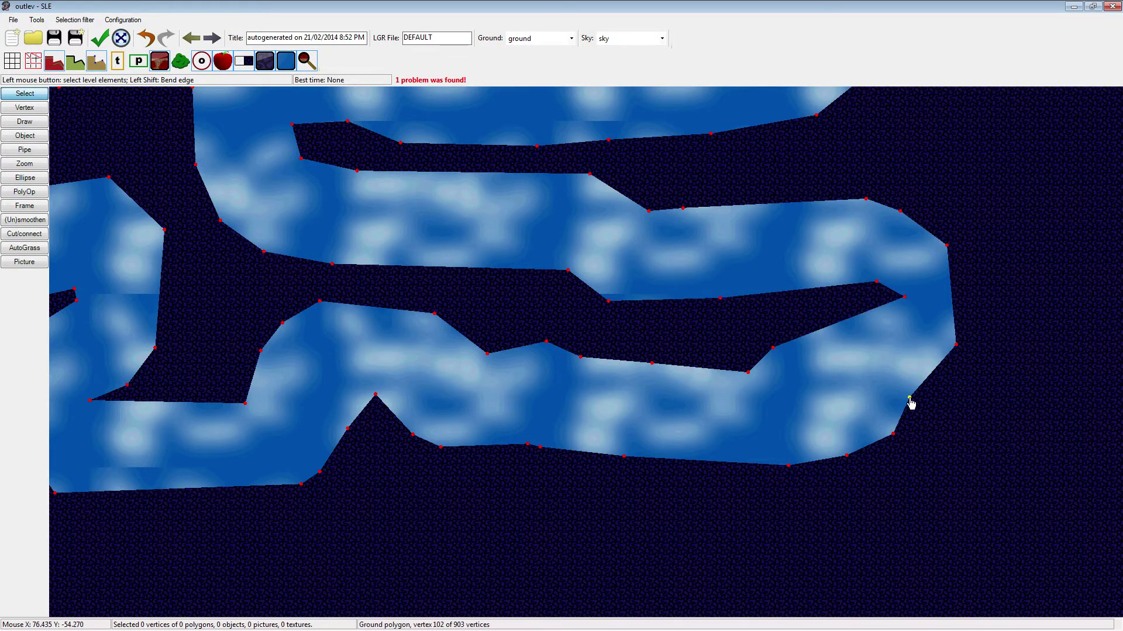
drag(909, 399, 932, 400)
drag(950, 438, 950, 479)
drag(905, 337, 900, 338)
click(882, 383)
Extend the western end of the ground finger between the two upper passages by moving its two end vertices west
scroll(882, 383, down, 4)
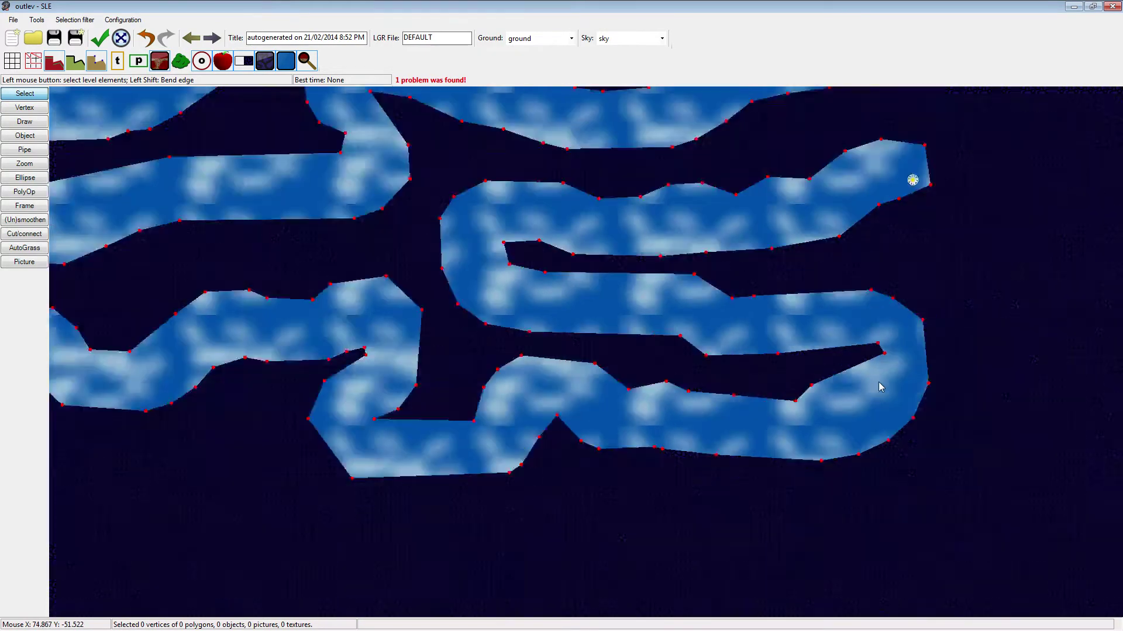
scroll(773, 434, up, 3)
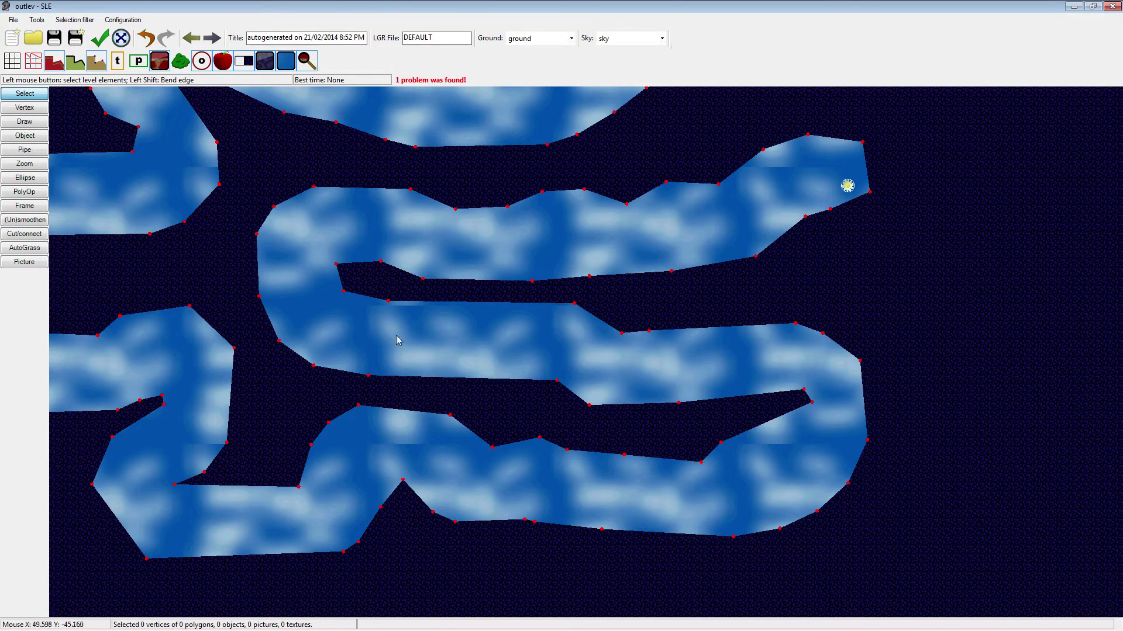
key(Up)
key(Left)
drag(382, 317, 363, 377)
click(433, 401)
key(Right)
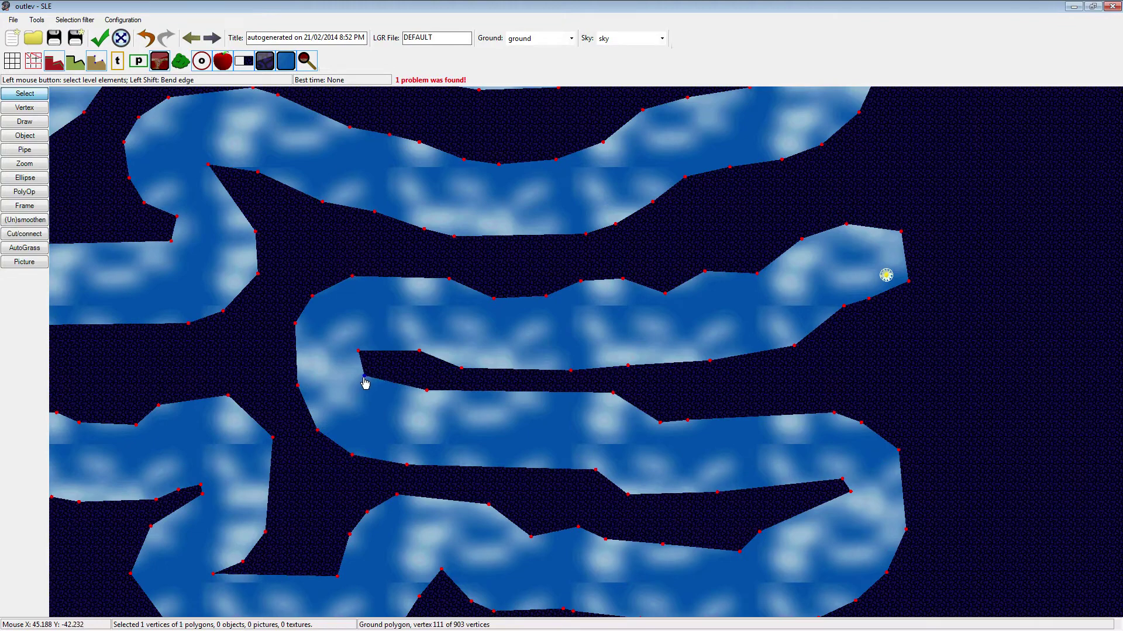
click(420, 425)
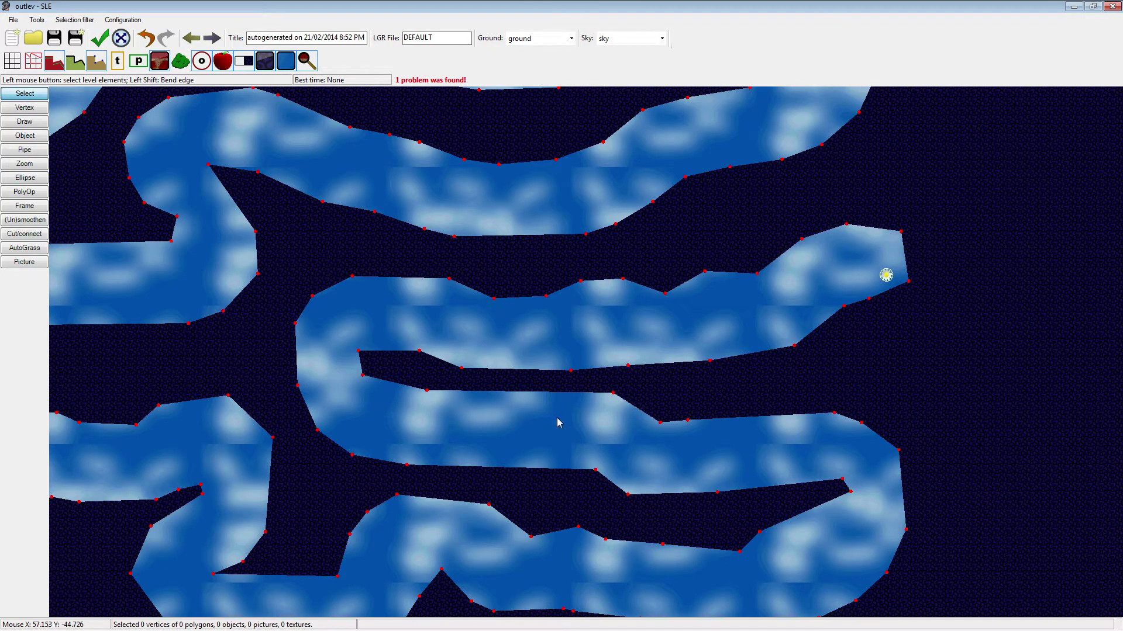
Hide the polygon vertices across the level
drag(560, 430, 476, 394)
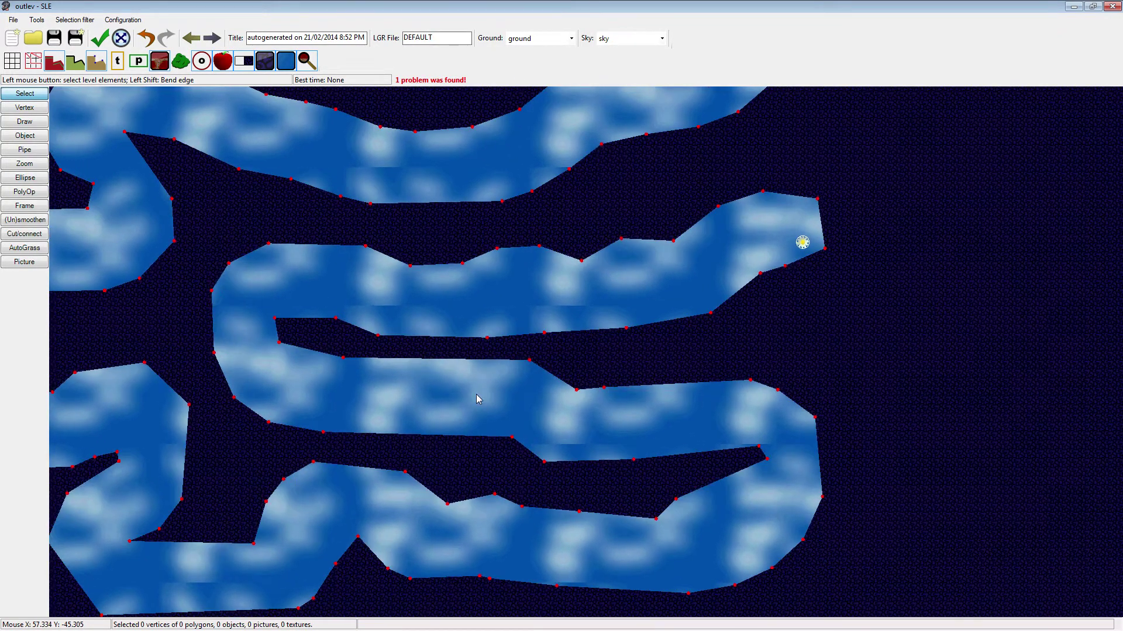
key(Up)
key(Left)
scroll(563, 423, down, 1)
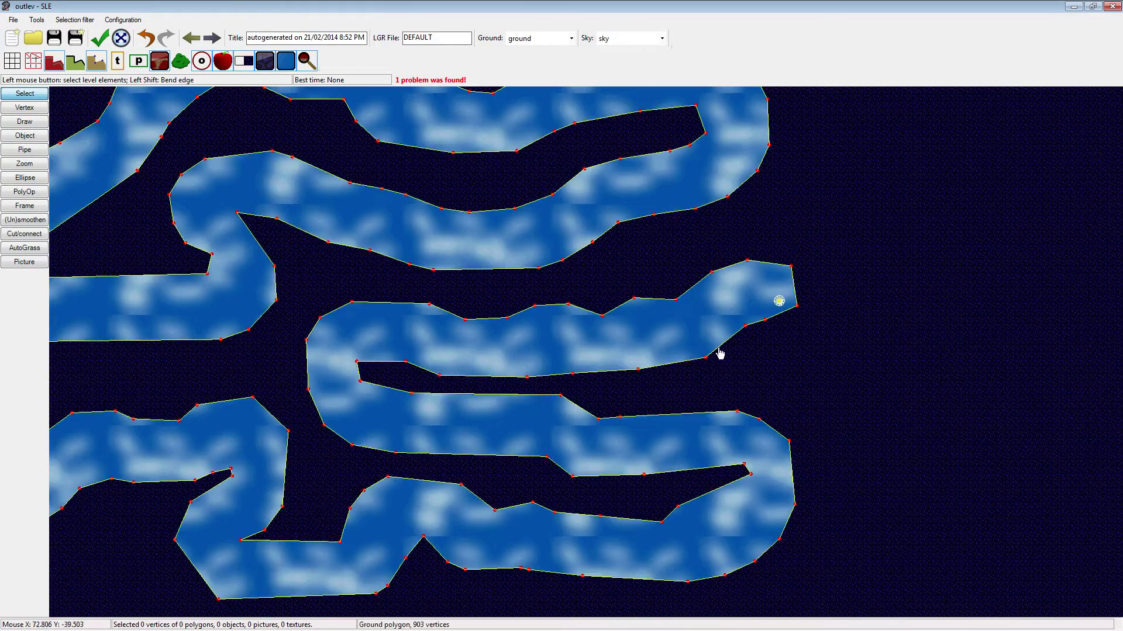
scroll(682, 350, down, 4)
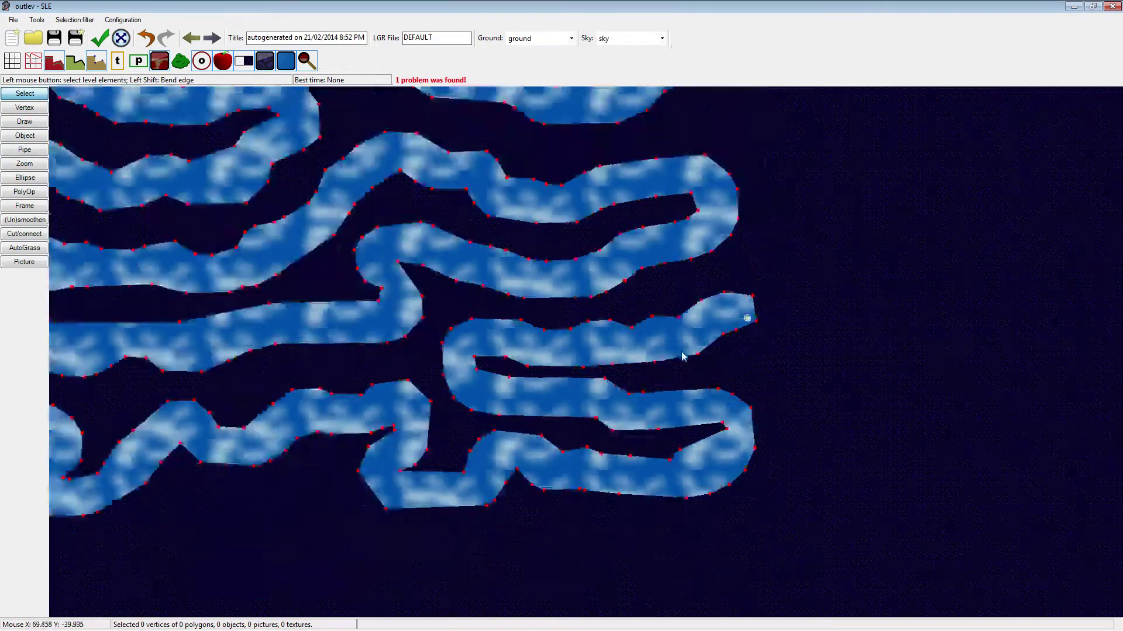
key(Up)
key(Right)
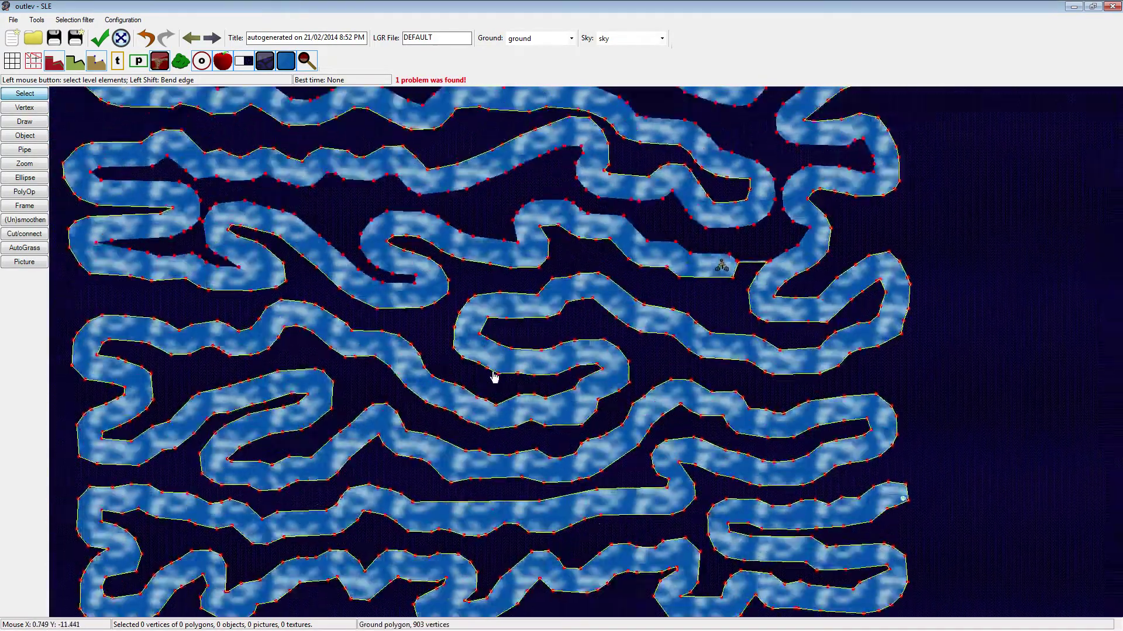
click(95, 62)
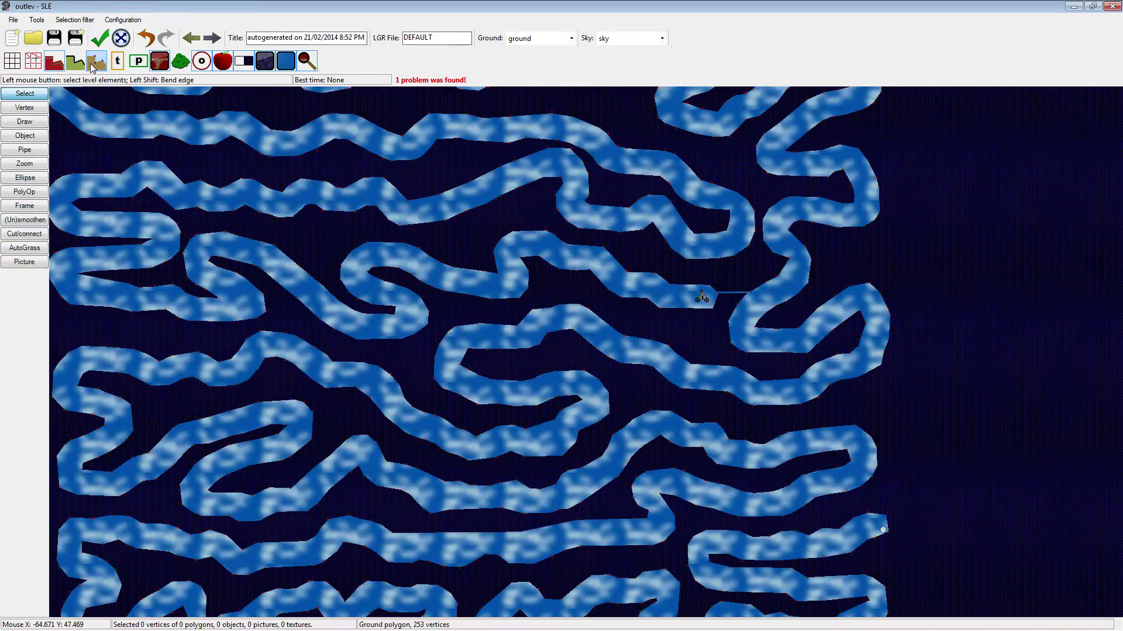
Place an apple in the passage northwest of the bike and another at the foot of the diagonal passage farther west
click(34, 136)
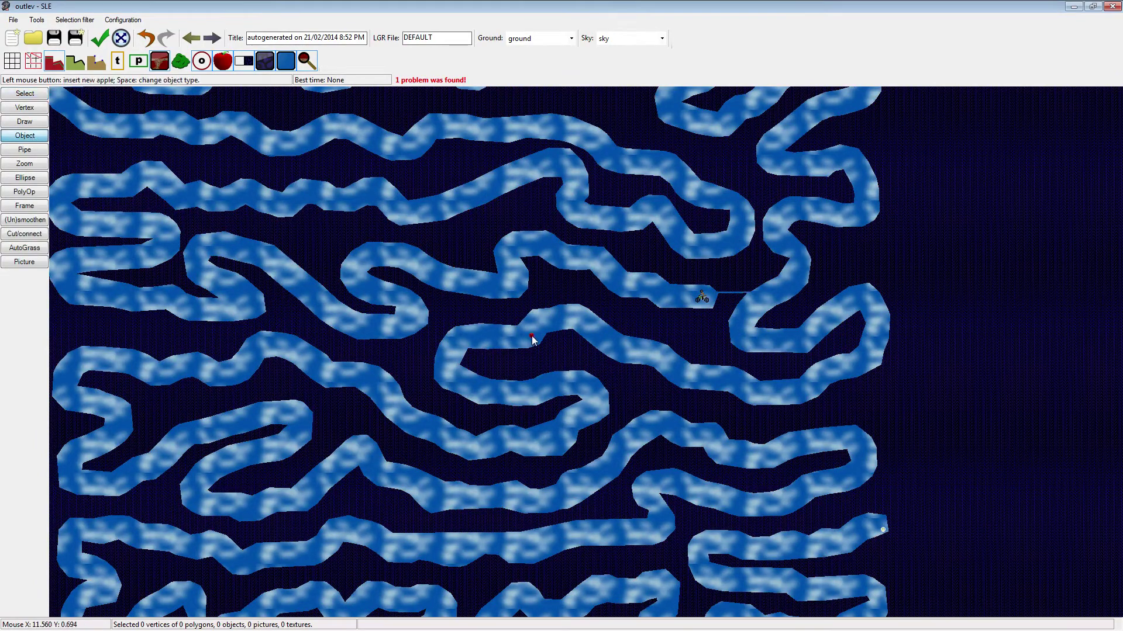
drag(531, 334, 566, 382)
scroll(601, 357, up, 1)
scroll(514, 376, up, 2)
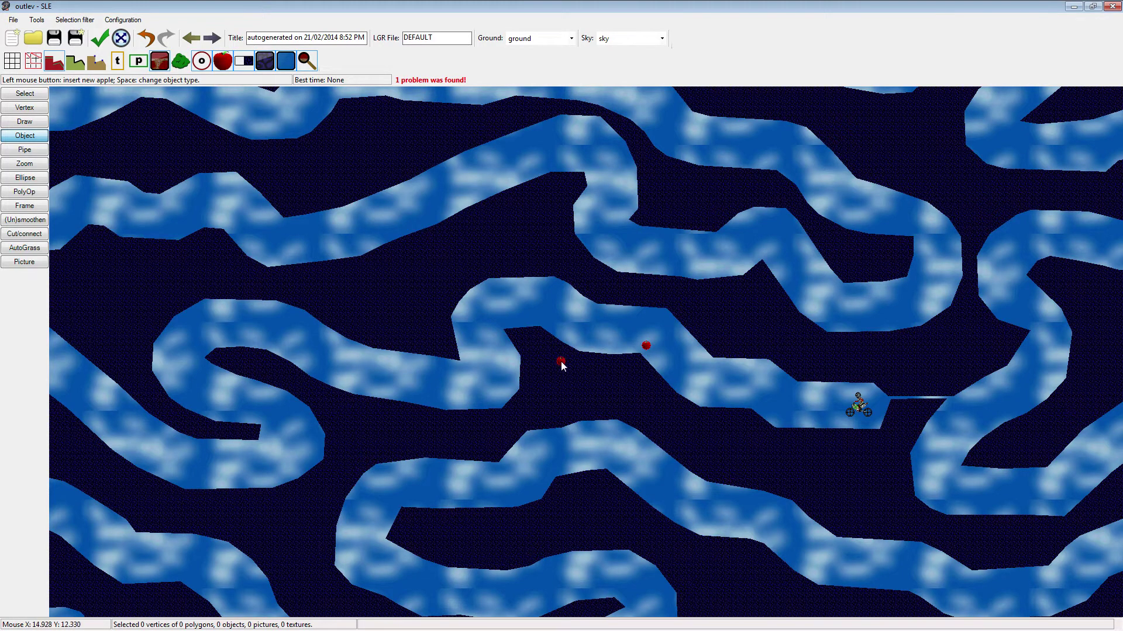
drag(560, 361, 703, 378)
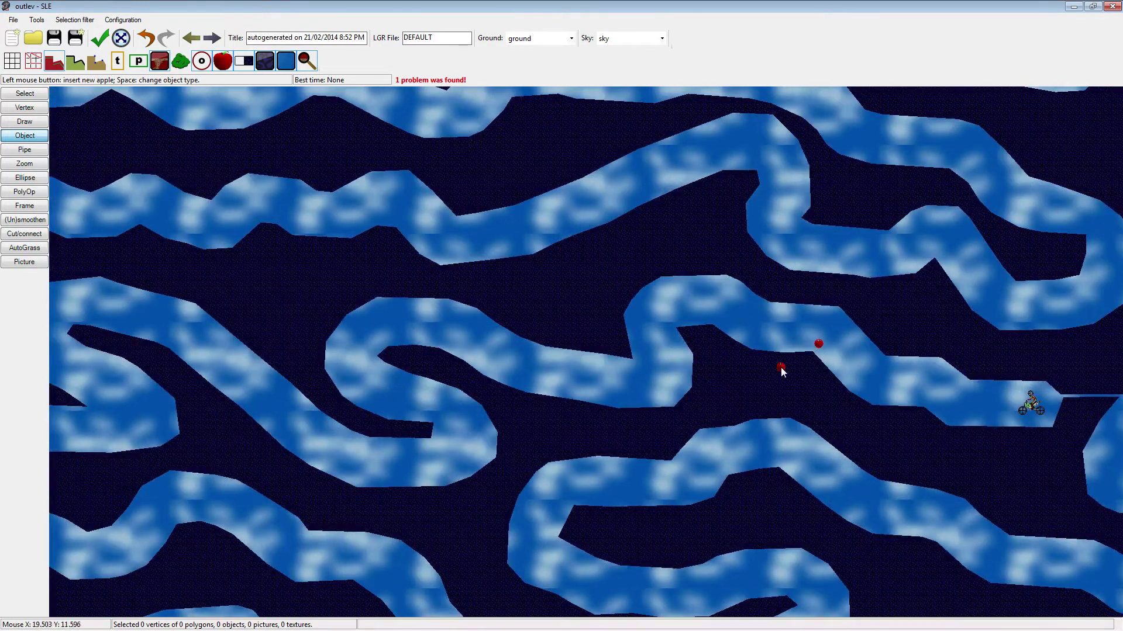
drag(629, 403, 694, 421)
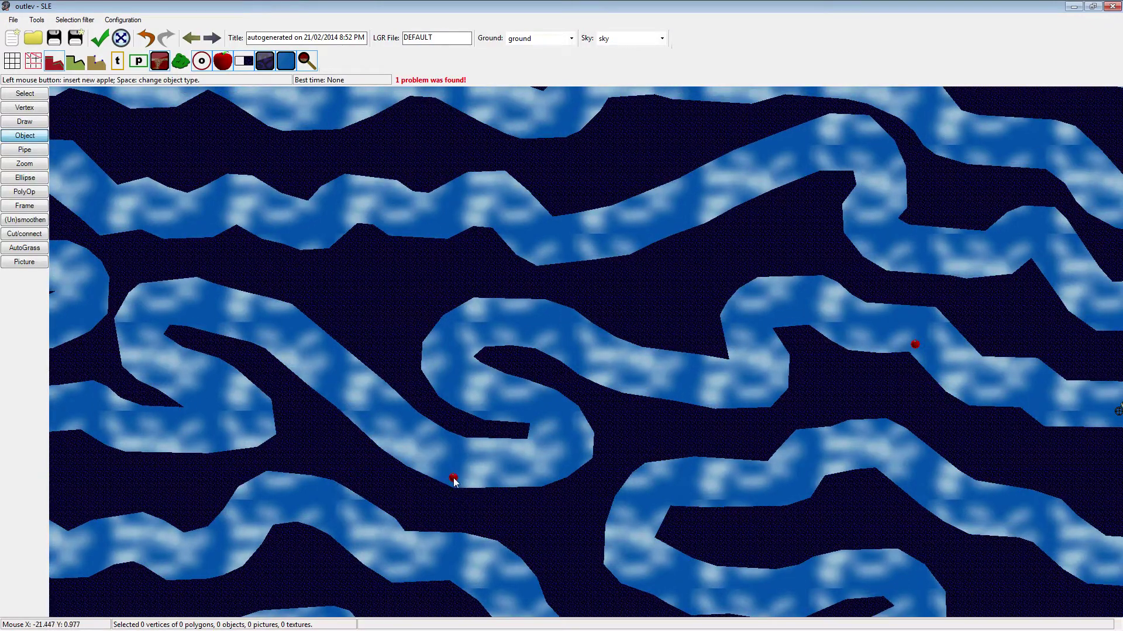
drag(405, 472, 729, 470)
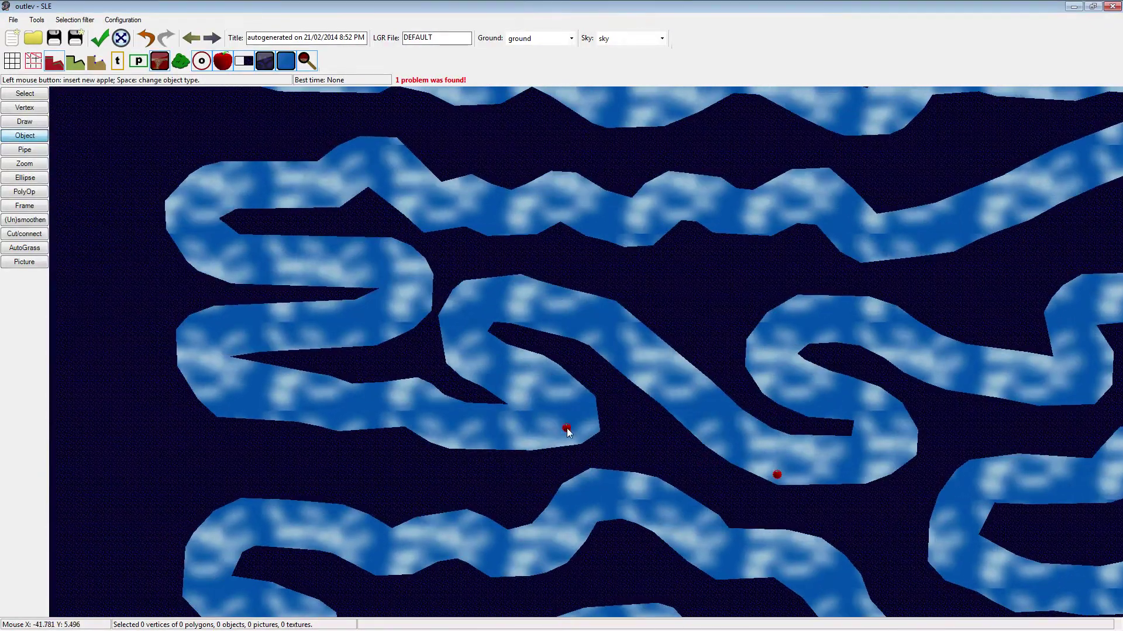
Place apples along the lower western passage, on the outer wall of the upper western bend, and in the wavy passage east of it
click(420, 430)
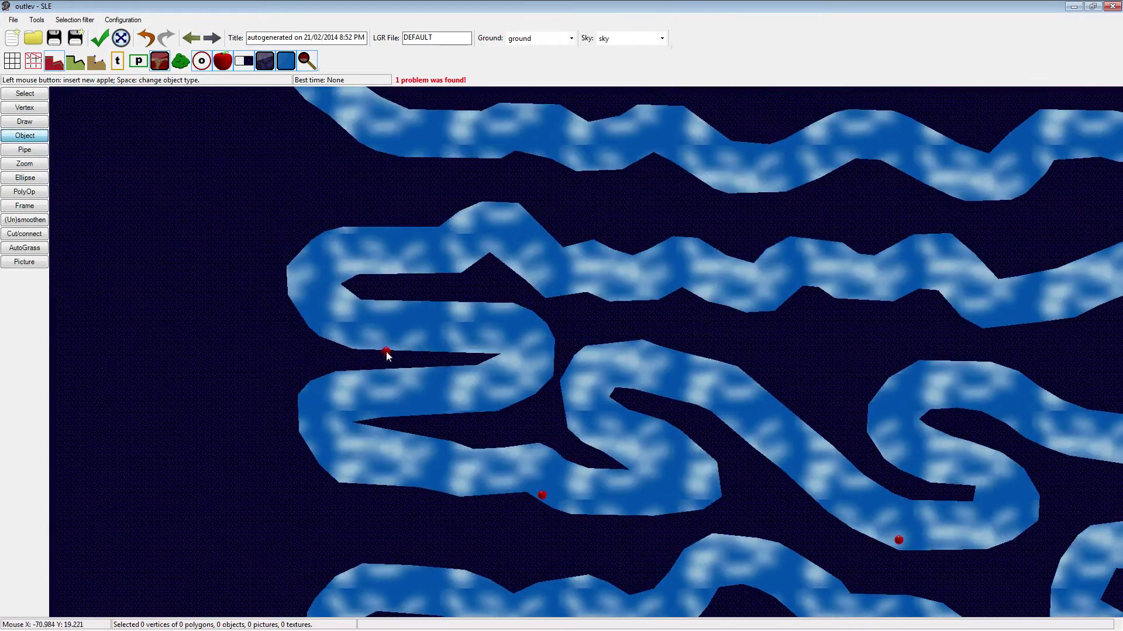
drag(474, 328, 223, 376)
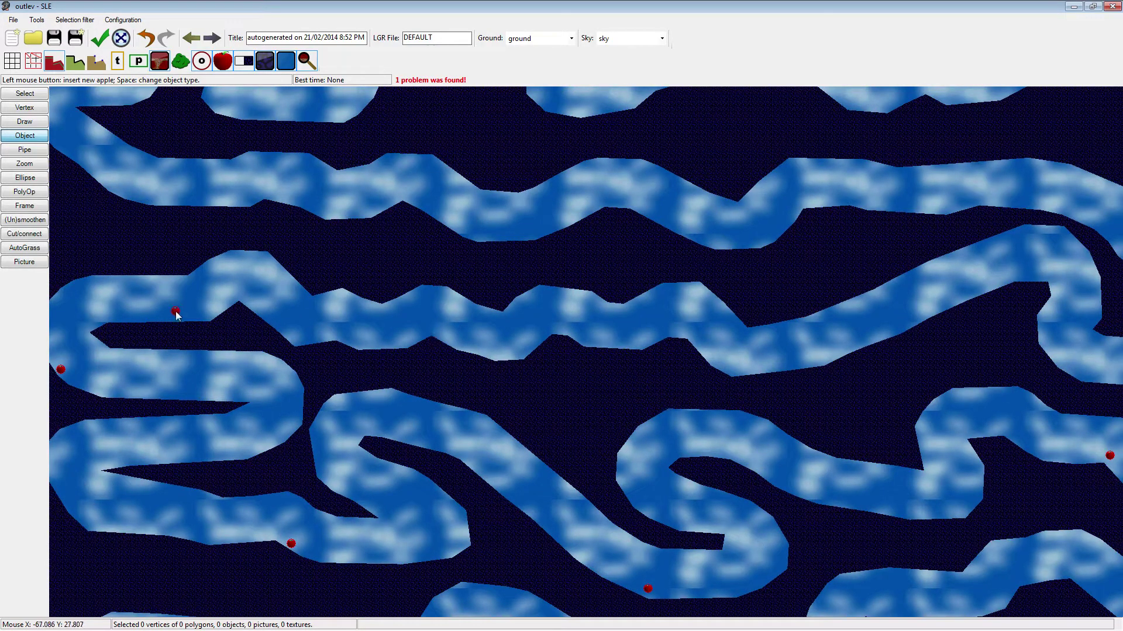
click(431, 326)
drag(545, 343, 425, 373)
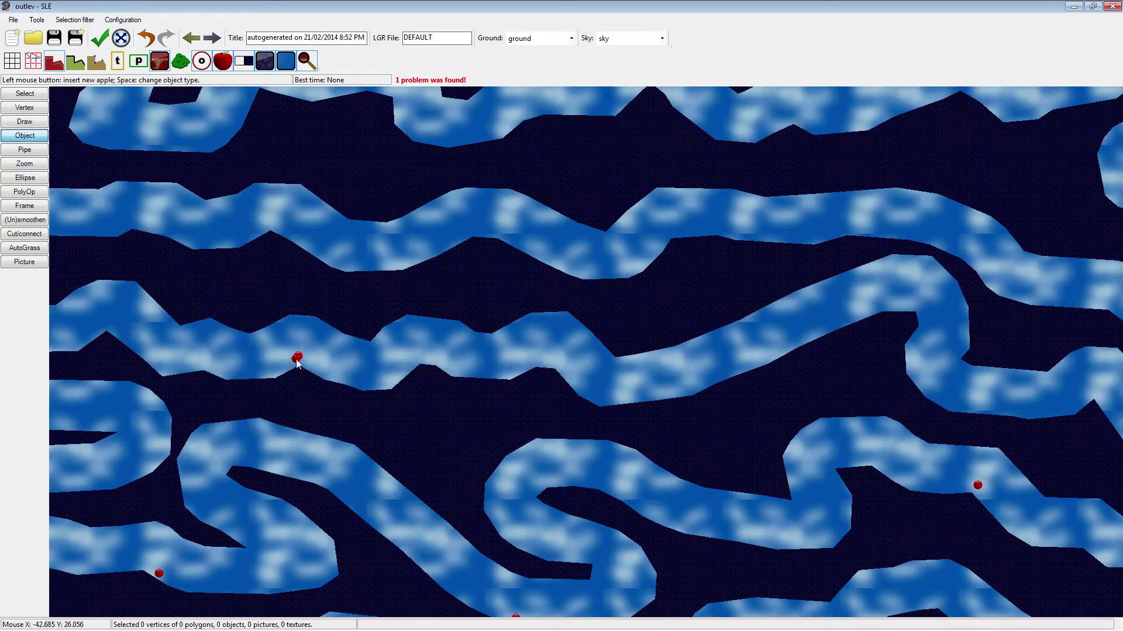
click(26, 95)
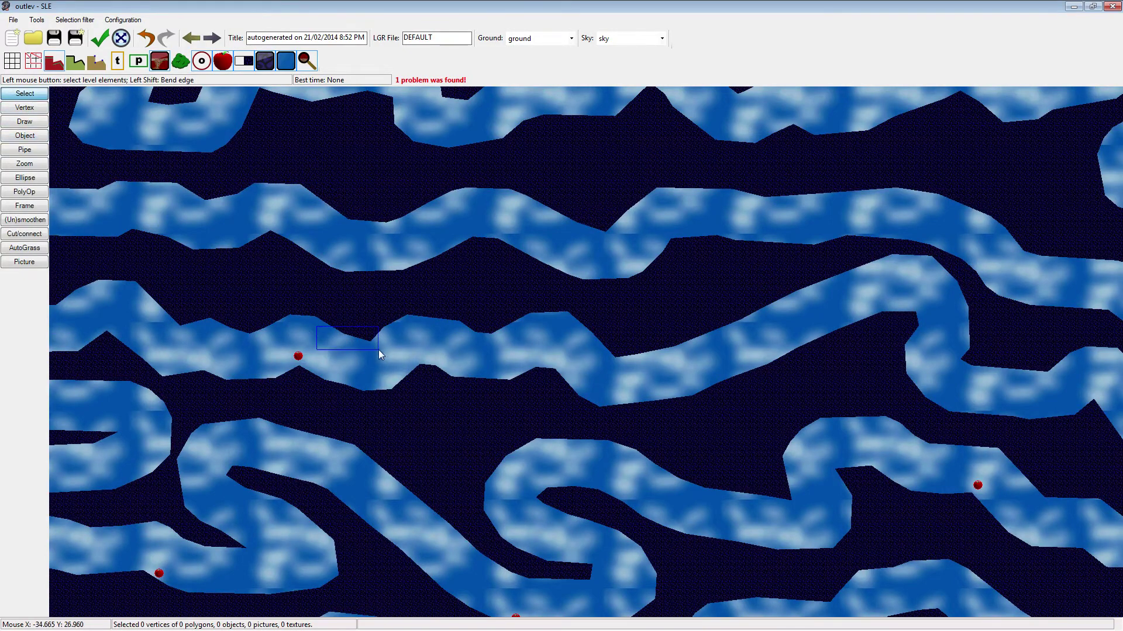
Flatten the ceiling of the wavy passage east of its apple by deleting the ground vertices that jut down into it
drag(378, 349, 390, 354)
key(Delete)
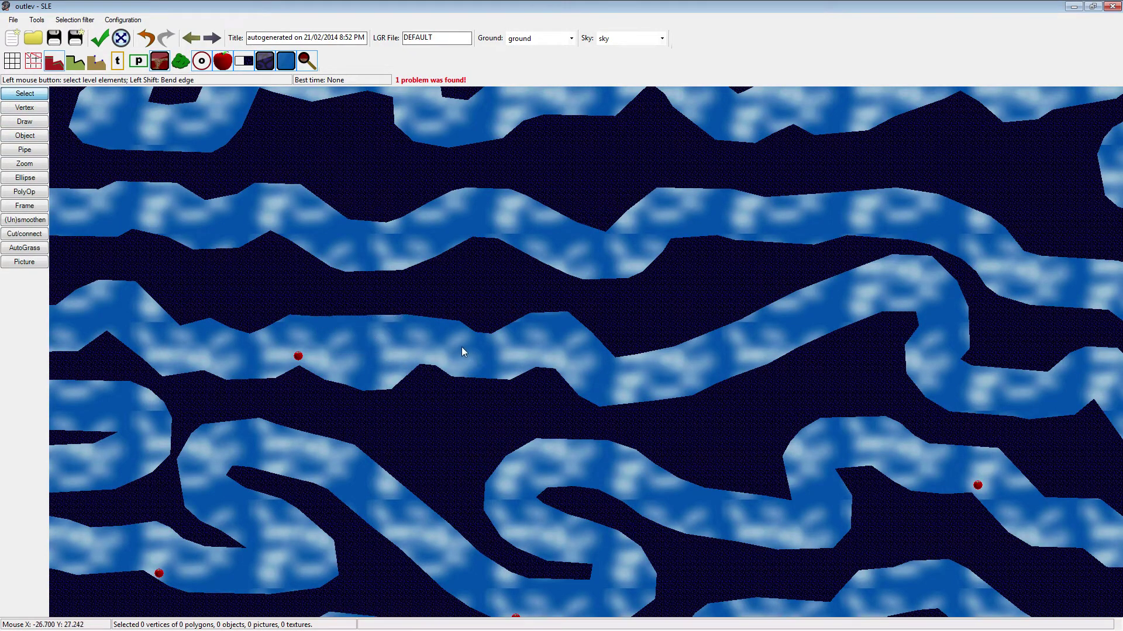
drag(519, 353, 457, 315)
key(Delete)
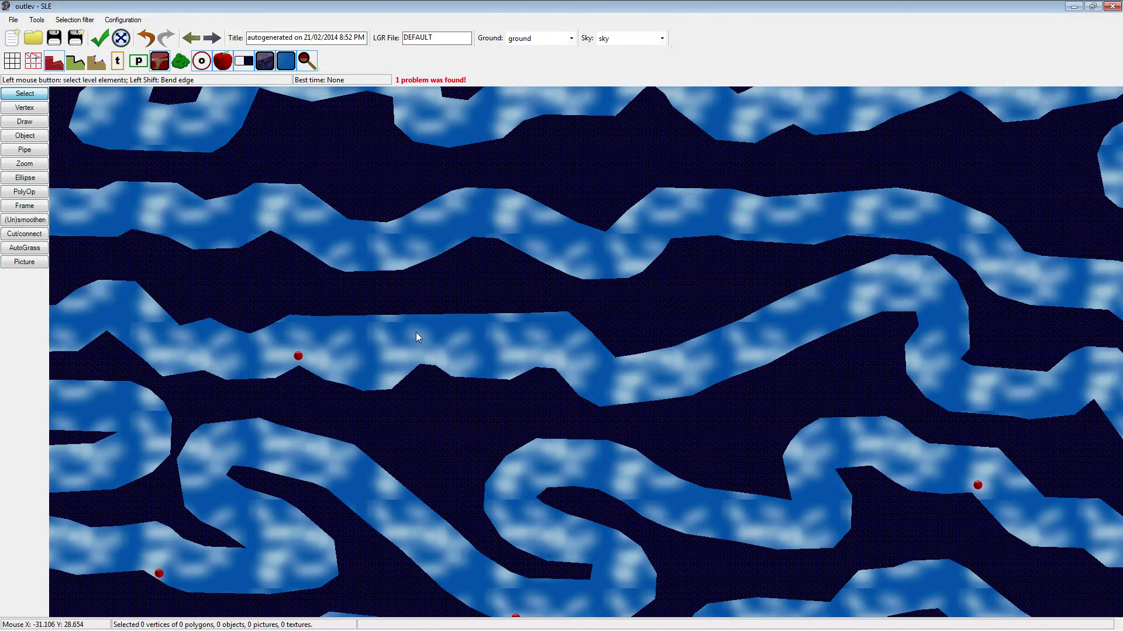
drag(298, 321, 485, 340)
key(Delete)
drag(481, 292, 500, 310)
key(Delete)
Place an apple just west of the small ground peak in the passage north of the bike
drag(382, 318, 339, 318)
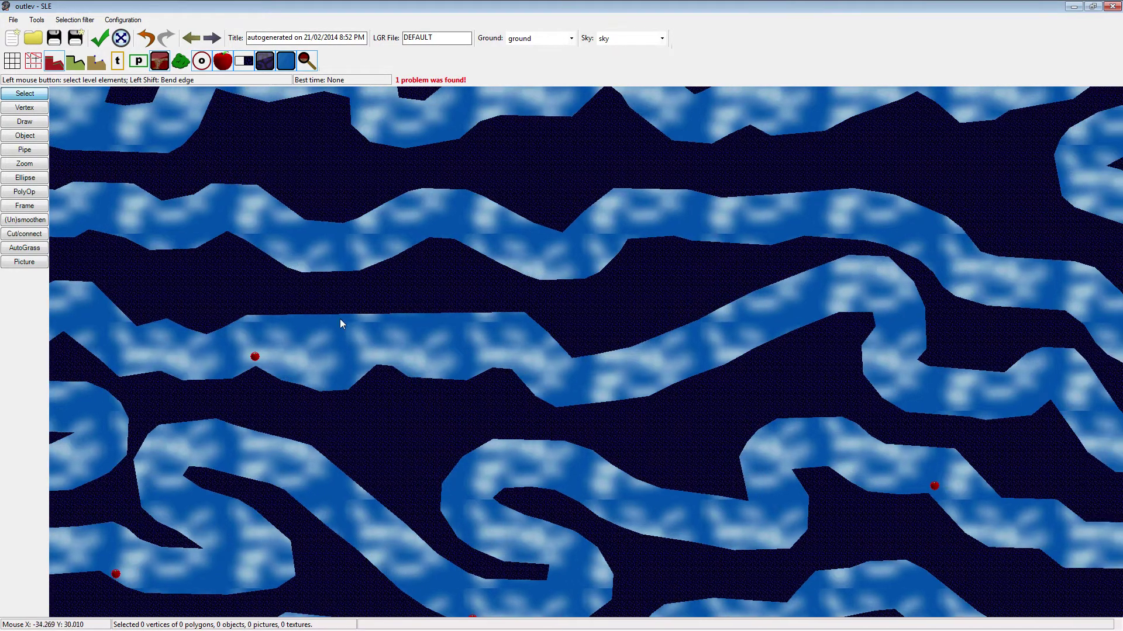
click(35, 138)
key(Right)
key(Down)
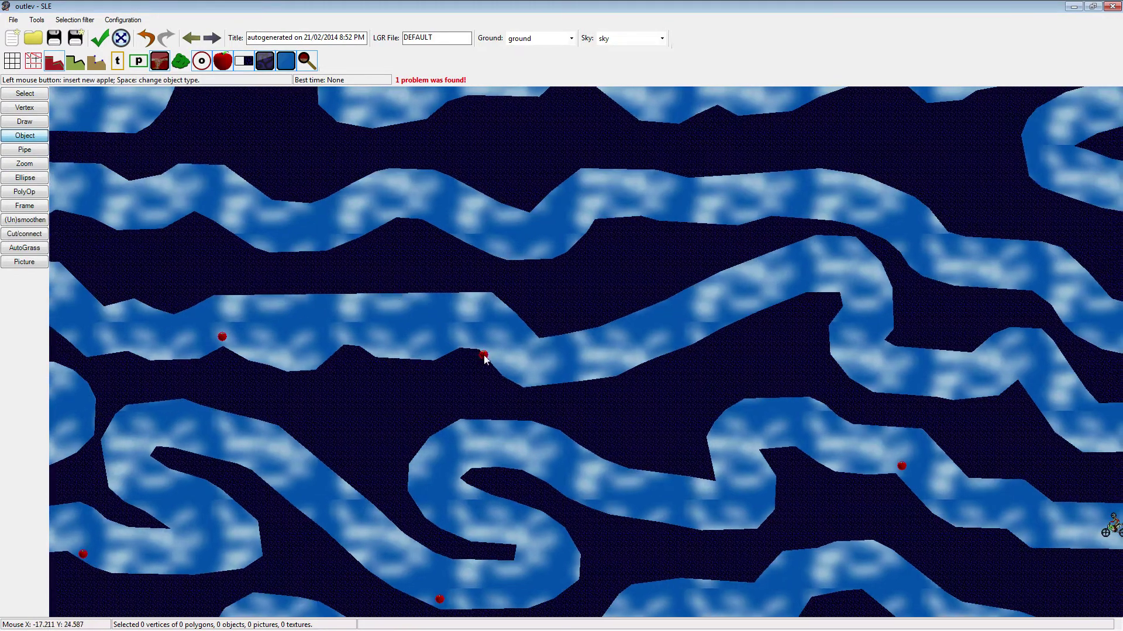
key(Right)
key(Right)
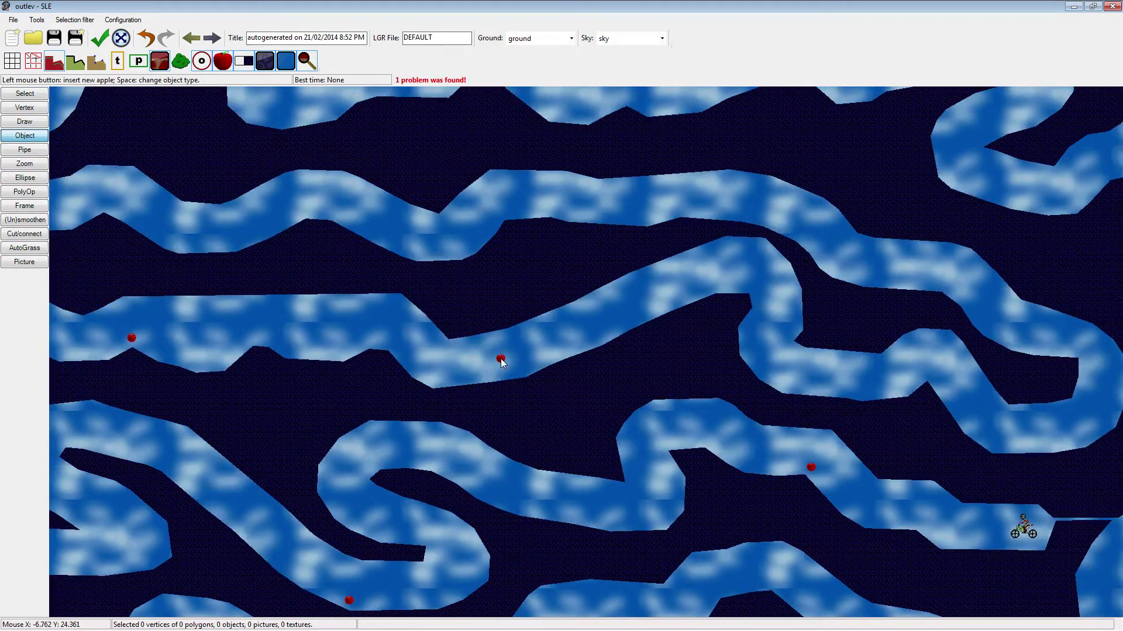
drag(521, 358, 444, 366)
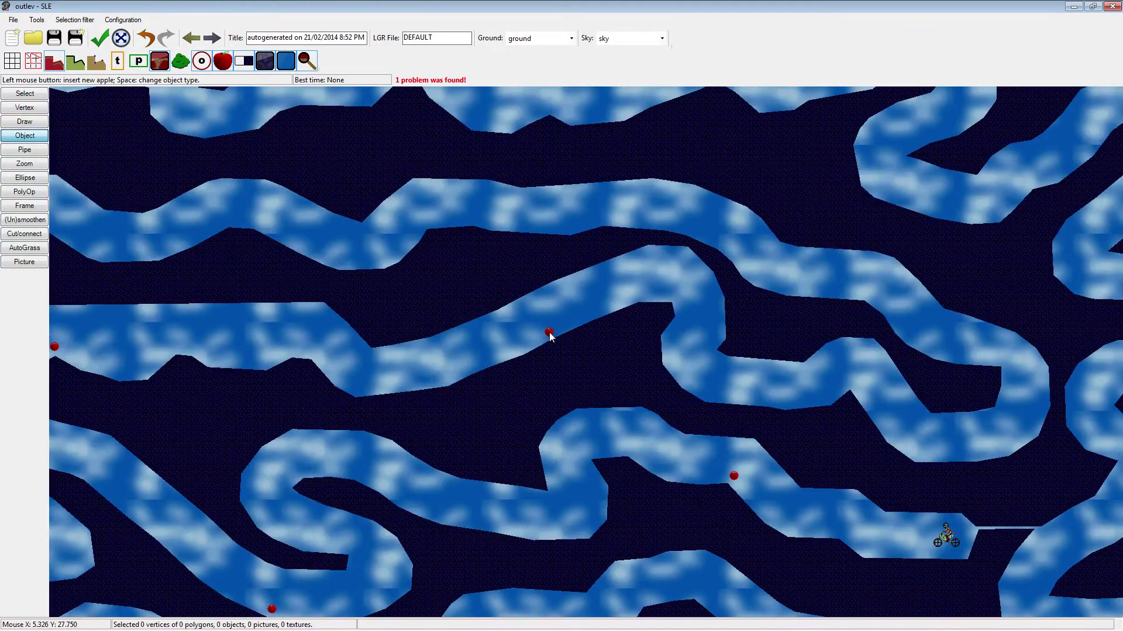
drag(550, 337, 565, 332)
key(Right)
key(Right)
key(Right)
key(Right)
key(Right)
drag(666, 336, 433, 349)
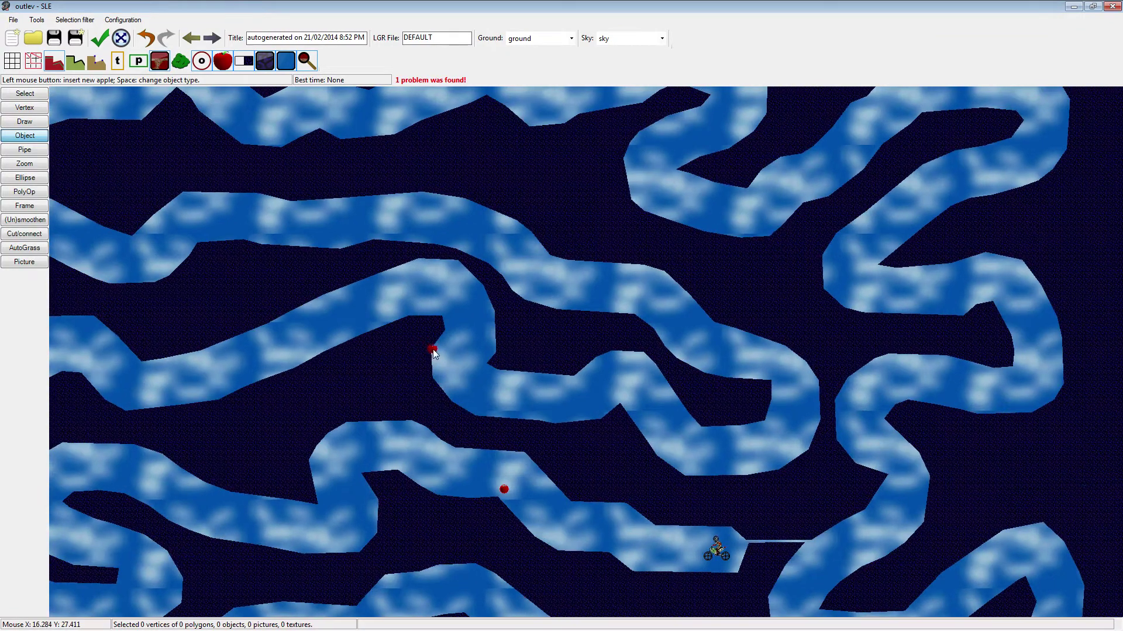
drag(611, 403, 597, 404)
click(607, 405)
Place an apple in the next passage up, where its floor begins to descend toward the eastern bend
key(Left)
key(Left)
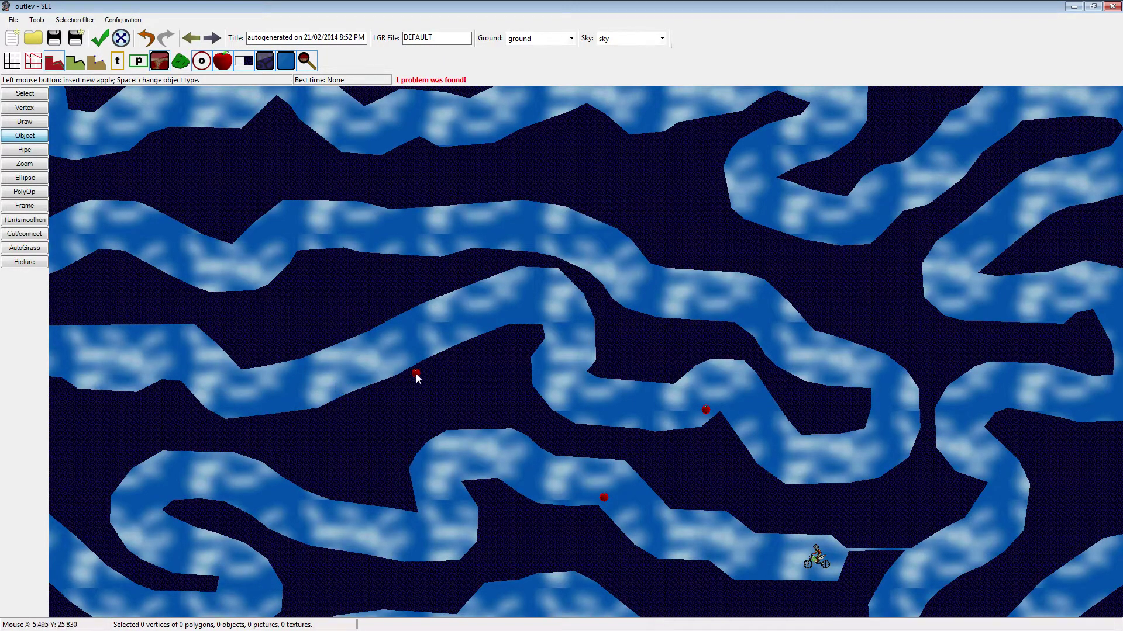
drag(285, 408, 249, 418)
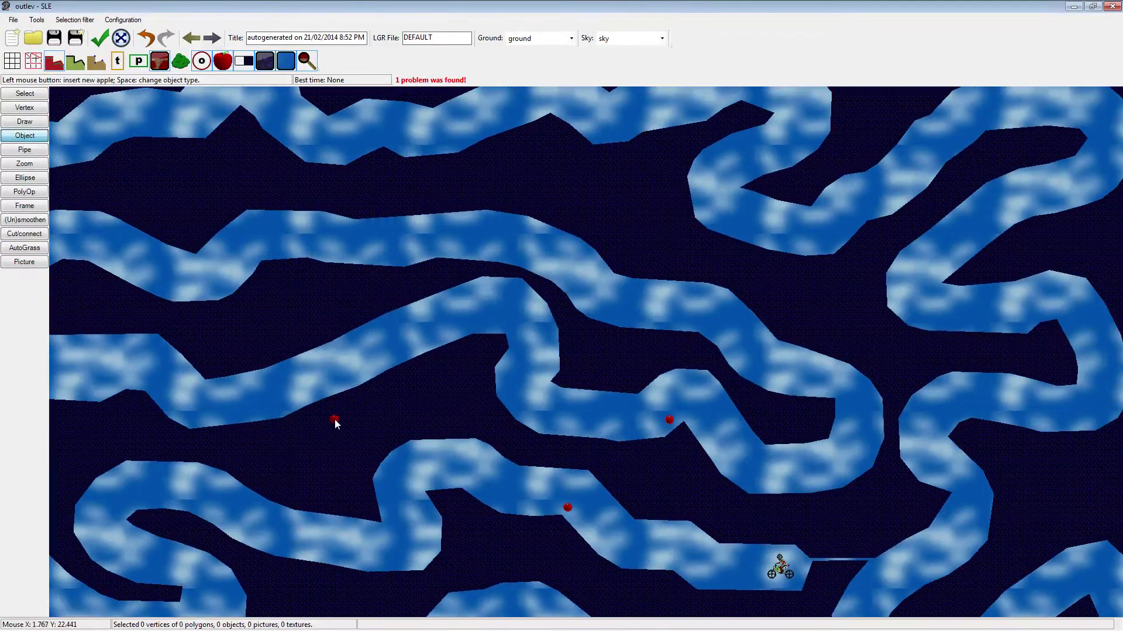
drag(668, 421, 603, 491)
drag(668, 471, 812, 488)
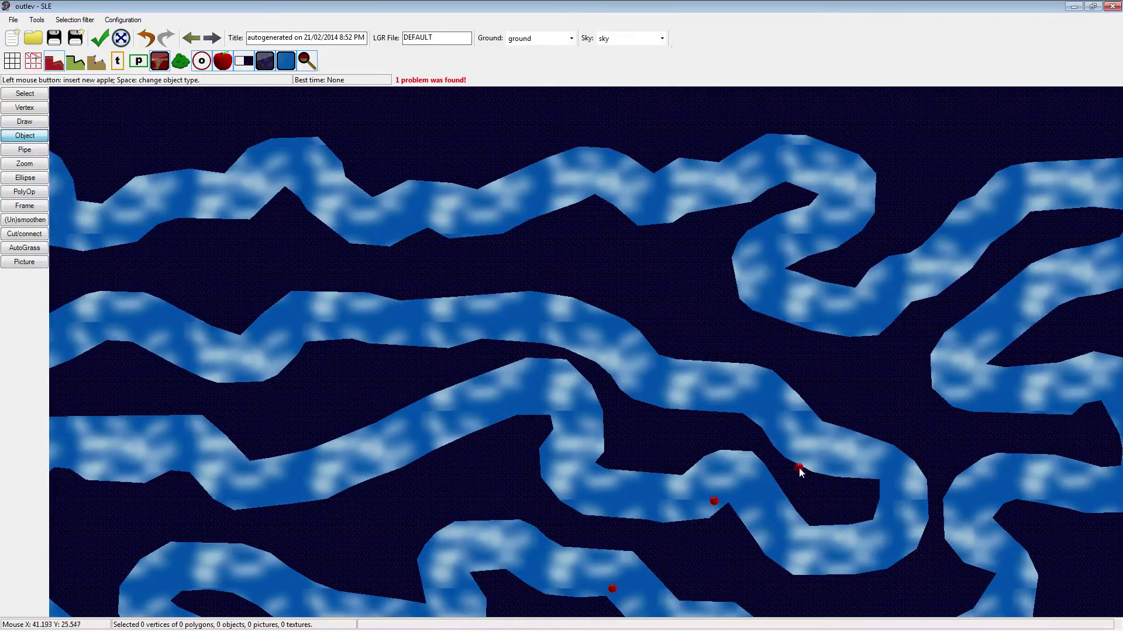
click(767, 422)
Place an apple above the floor hump farther west in the same passage and another at its far western bend
drag(532, 413, 782, 493)
drag(561, 490, 447, 467)
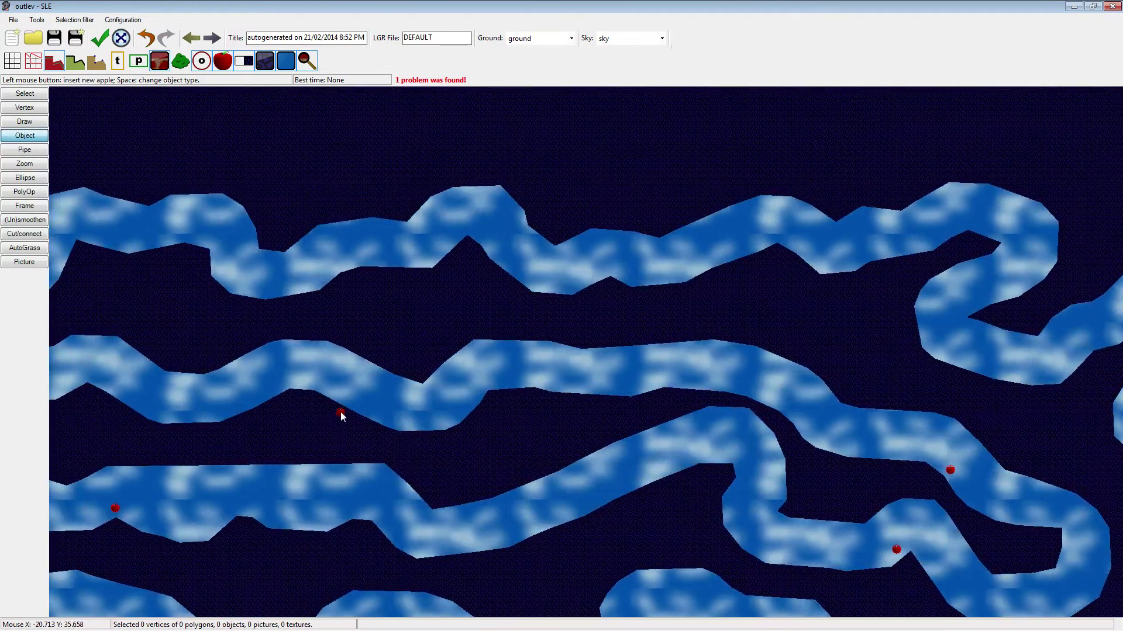
click(320, 382)
drag(300, 423, 475, 442)
drag(392, 424, 692, 459)
drag(391, 399, 339, 417)
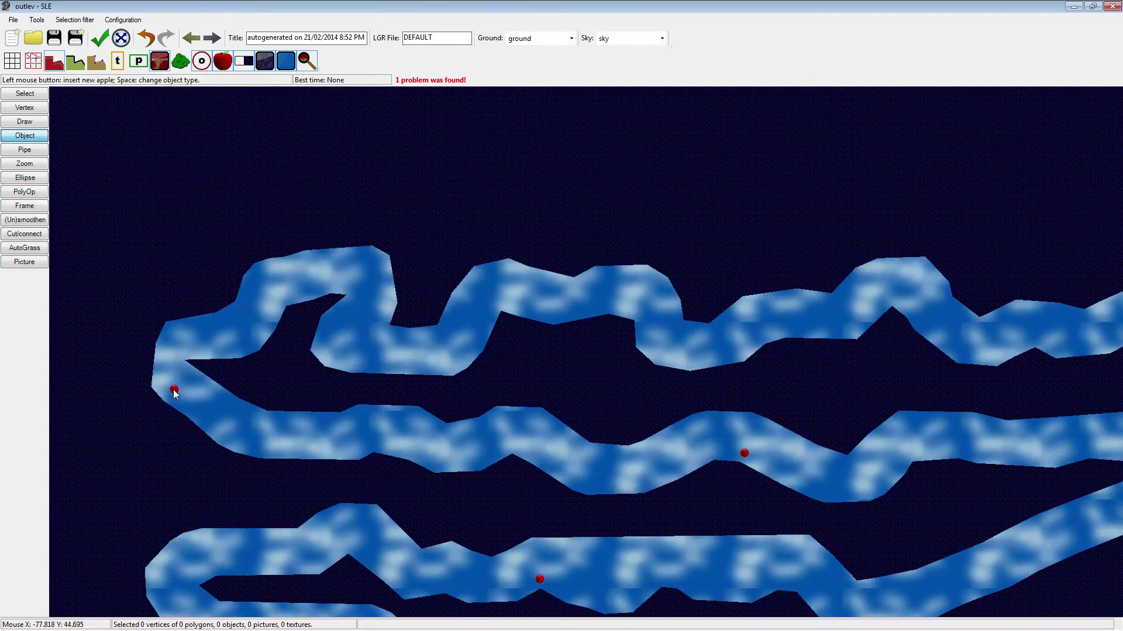
click(195, 412)
Place apples along the topmost passage: on its western hump, beside the middle ground peak, and before the eastern hook
drag(287, 394, 177, 404)
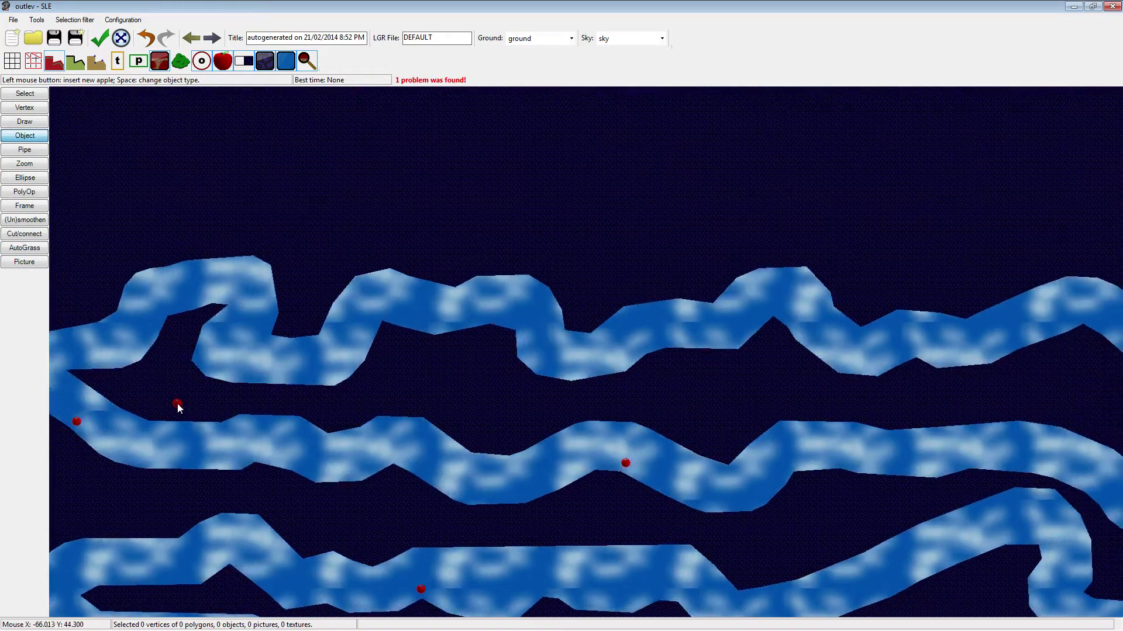
drag(344, 403, 384, 438)
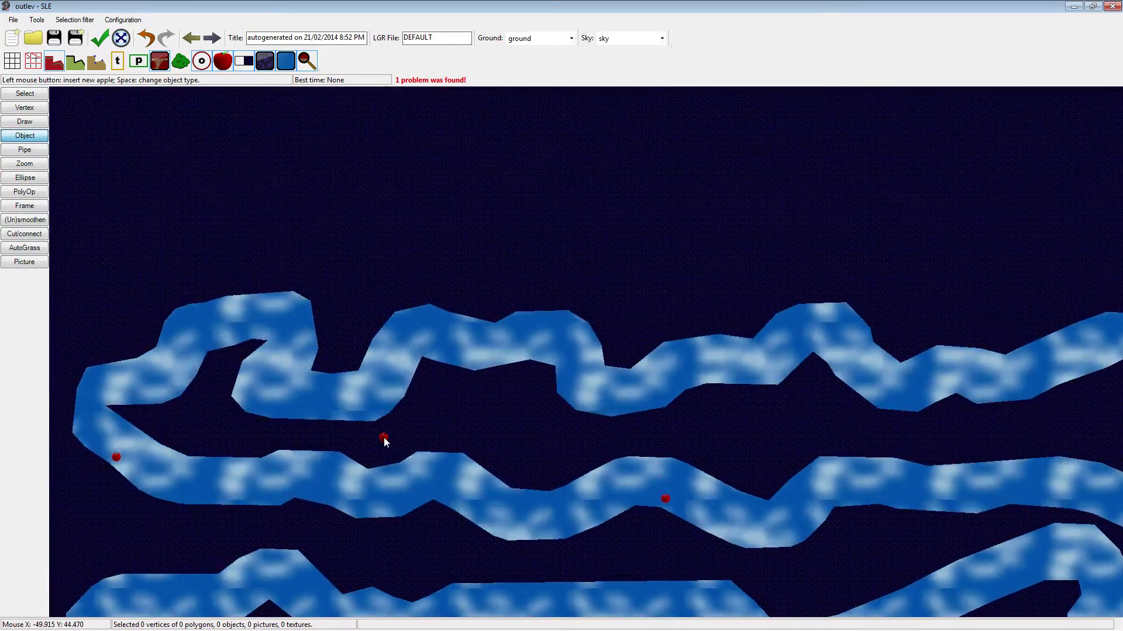
drag(460, 403, 393, 420)
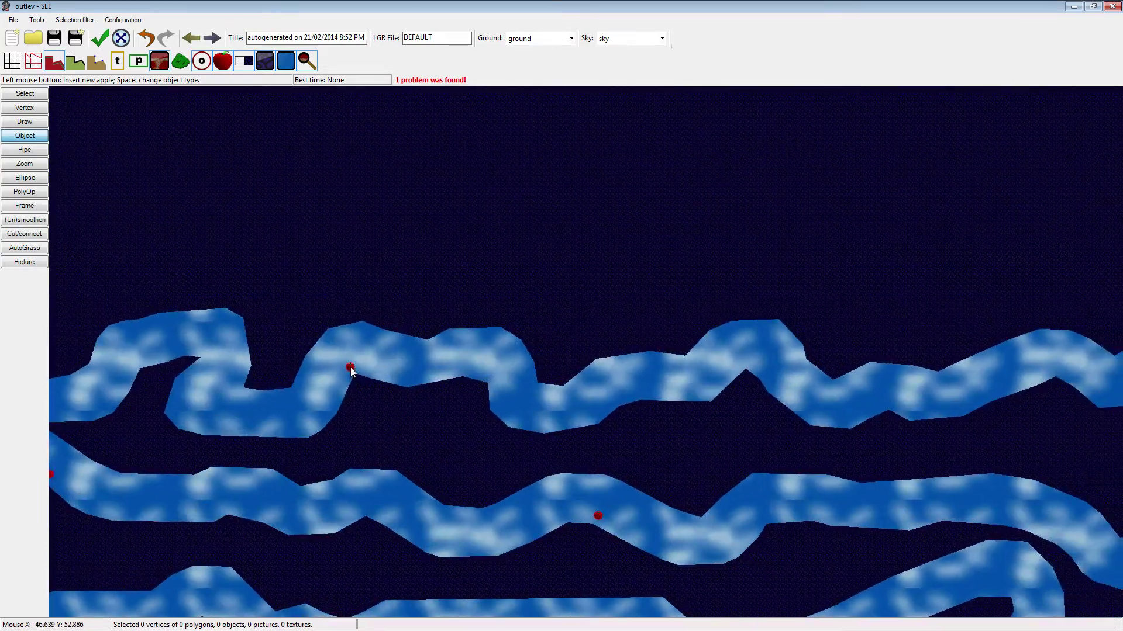
click(351, 373)
drag(318, 384, 343, 356)
drag(577, 366, 317, 385)
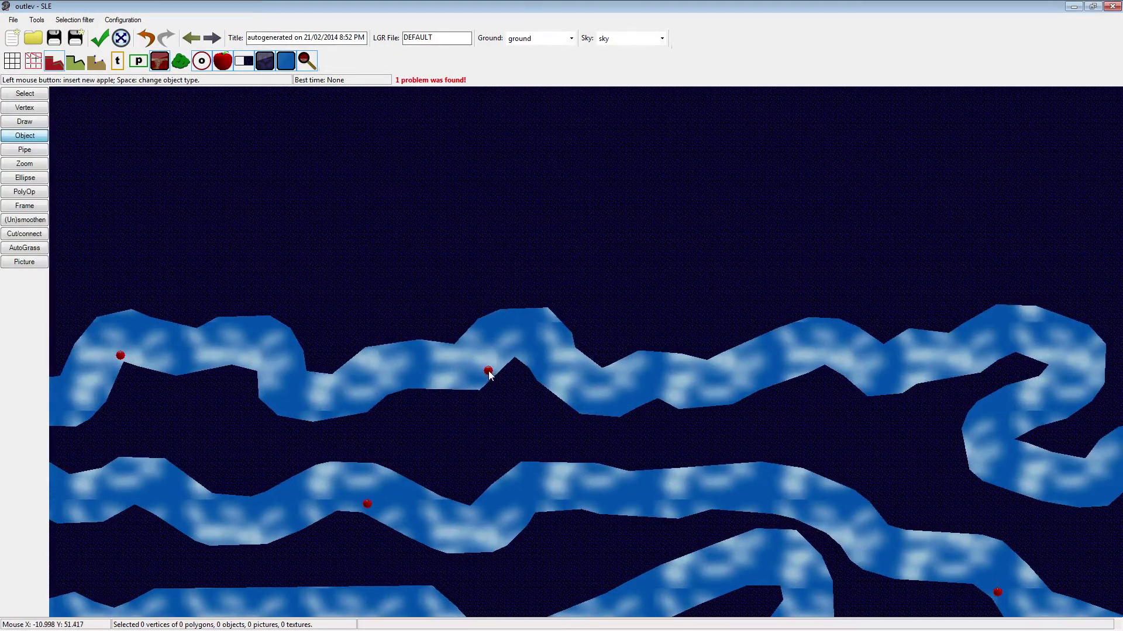
click(489, 371)
drag(667, 404, 289, 391)
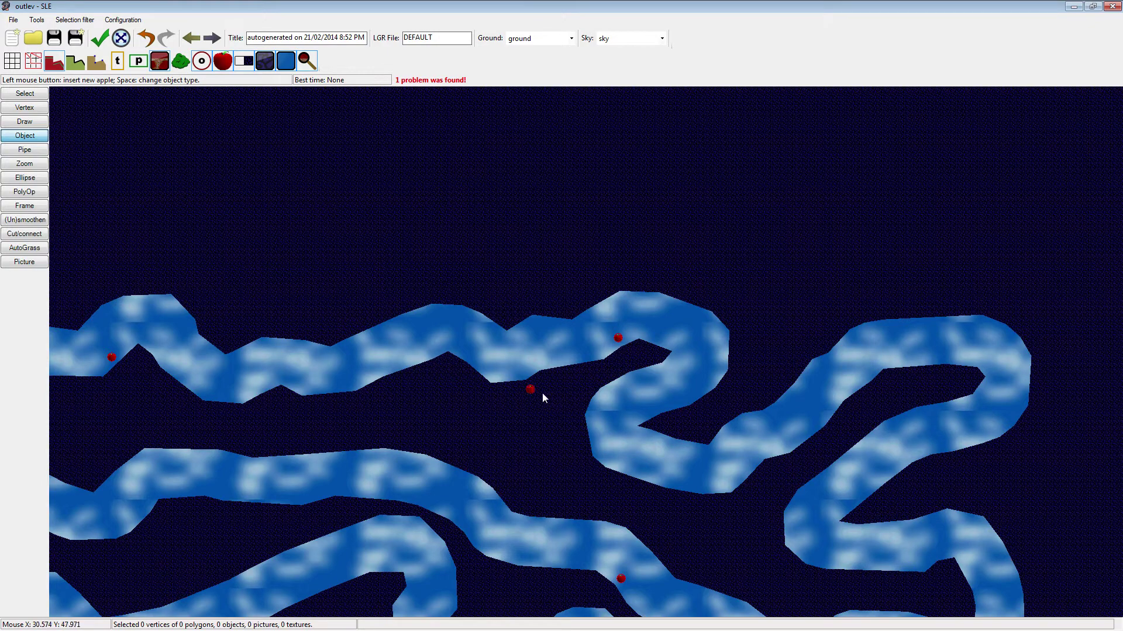
Smooth the floor where the northeastern passage starts climbing by moving its protruding vertex slightly down into the ground
drag(645, 407, 458, 368)
drag(544, 438, 420, 424)
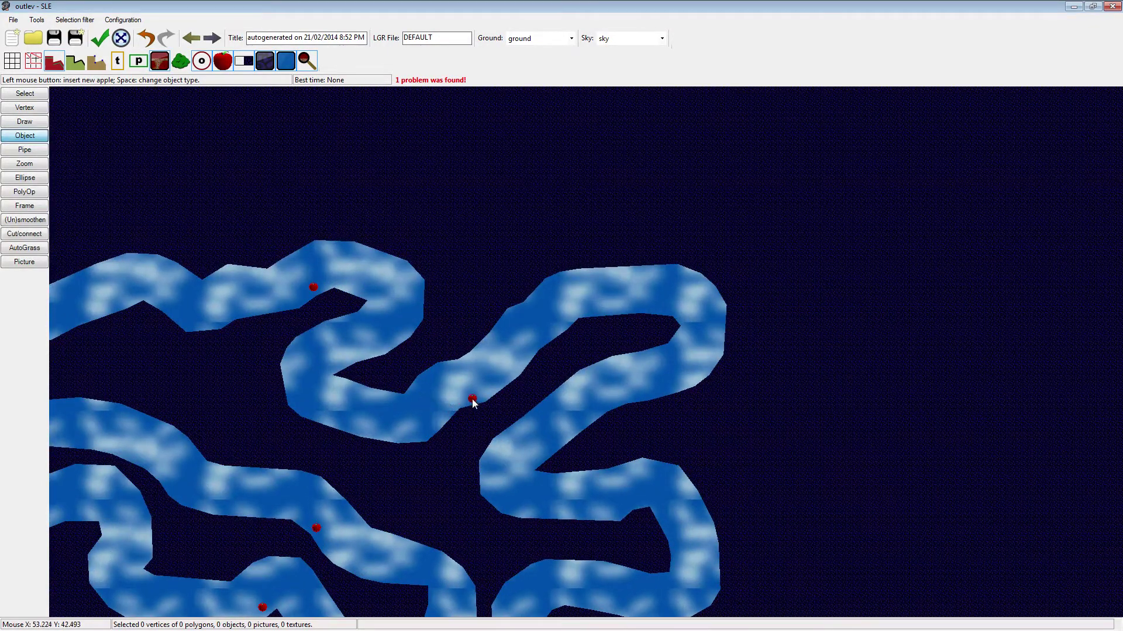
drag(471, 400, 465, 356)
click(33, 92)
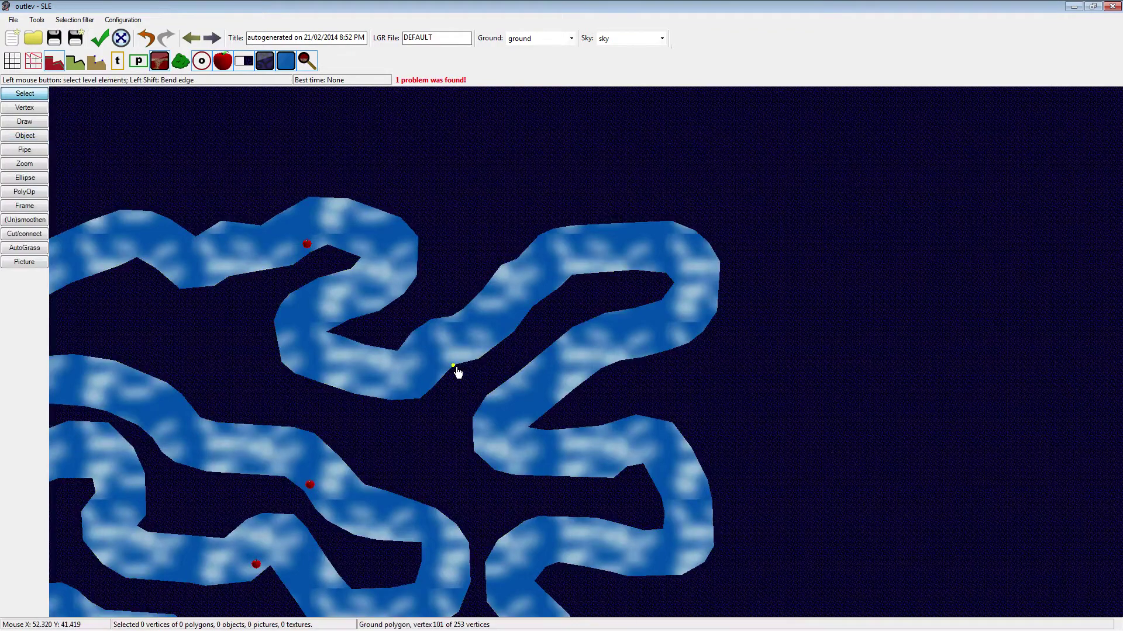
drag(454, 368, 459, 381)
scroll(443, 363, up, 3)
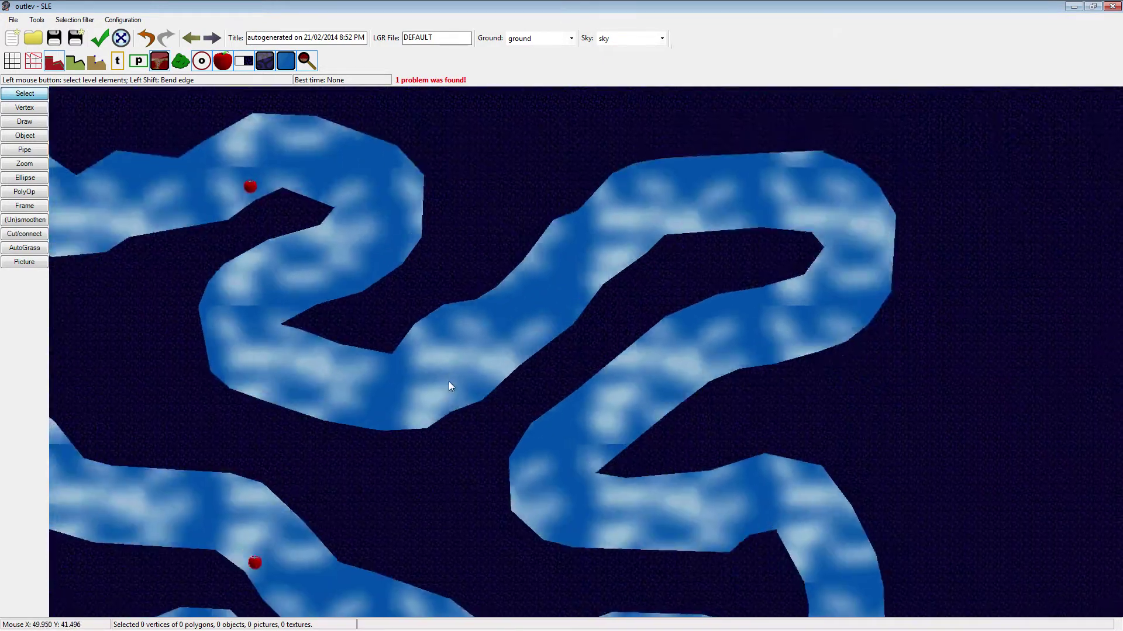
Place an apple above the ground peak in the eastern bend and a second one directly beneath it, touching the ground corner
drag(513, 382, 466, 420)
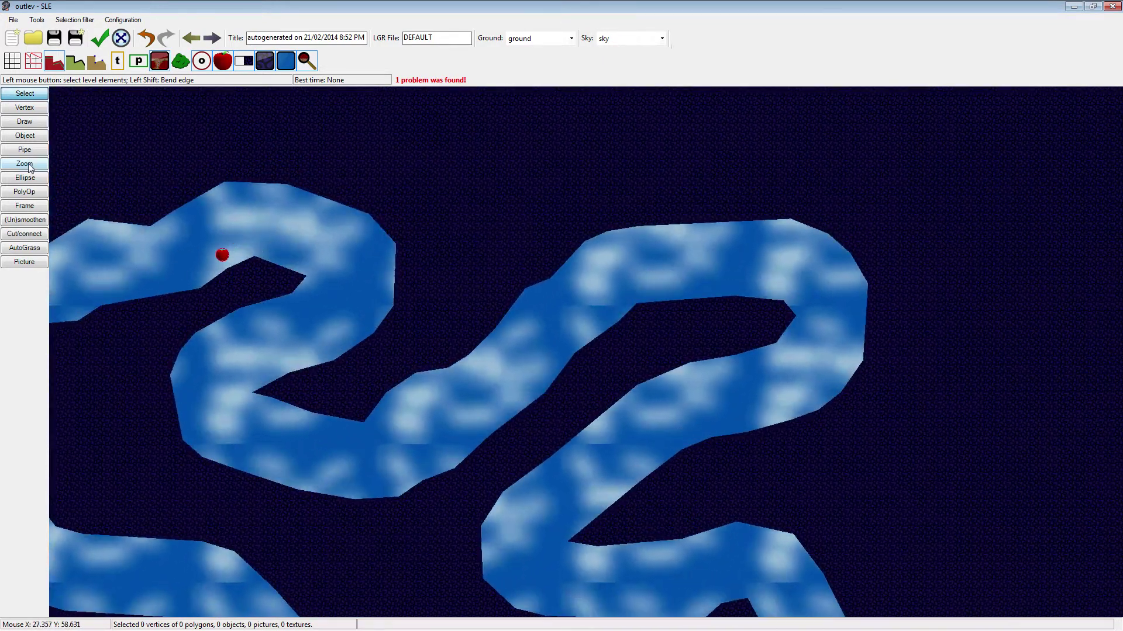
click(25, 135)
click(634, 318)
drag(634, 318, 497, 338)
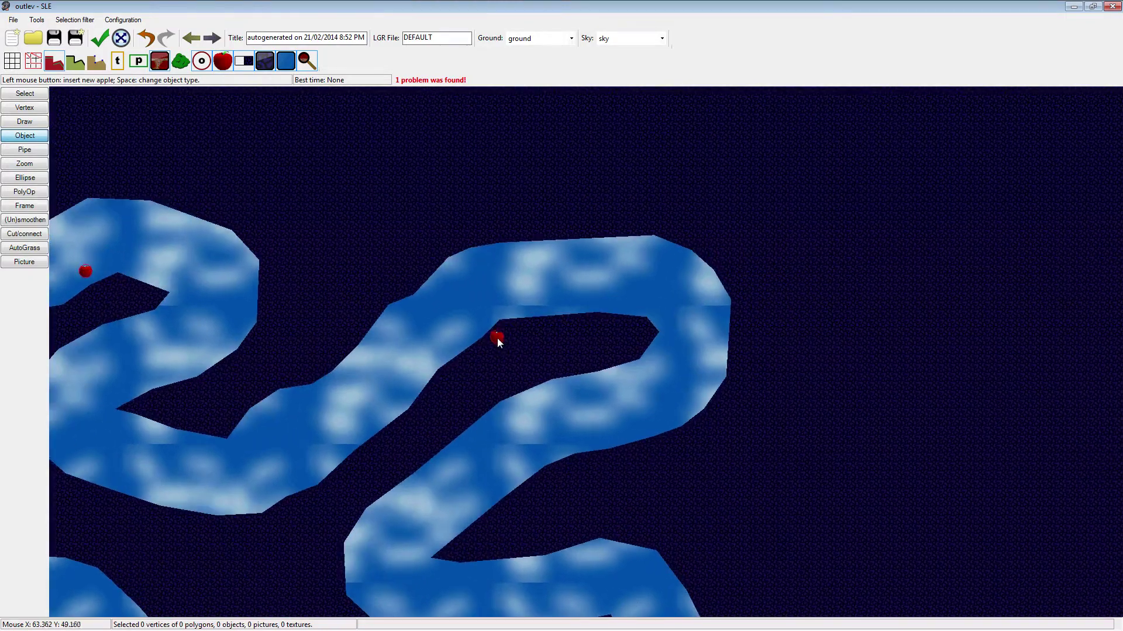
drag(527, 385, 537, 445)
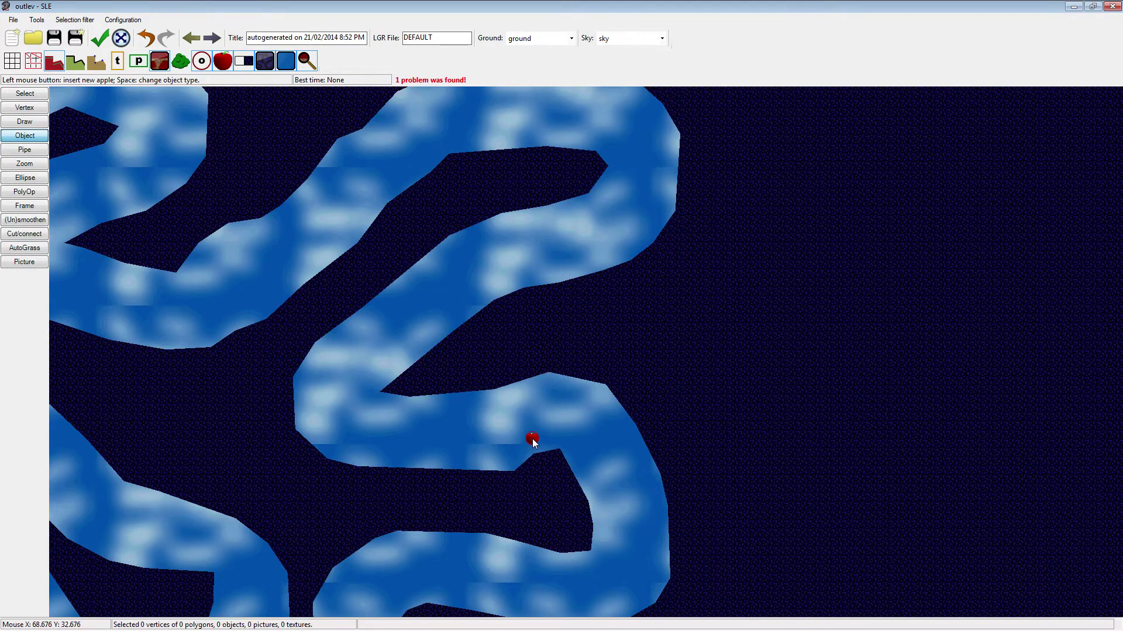
click(532, 439)
scroll(485, 373, up, 4)
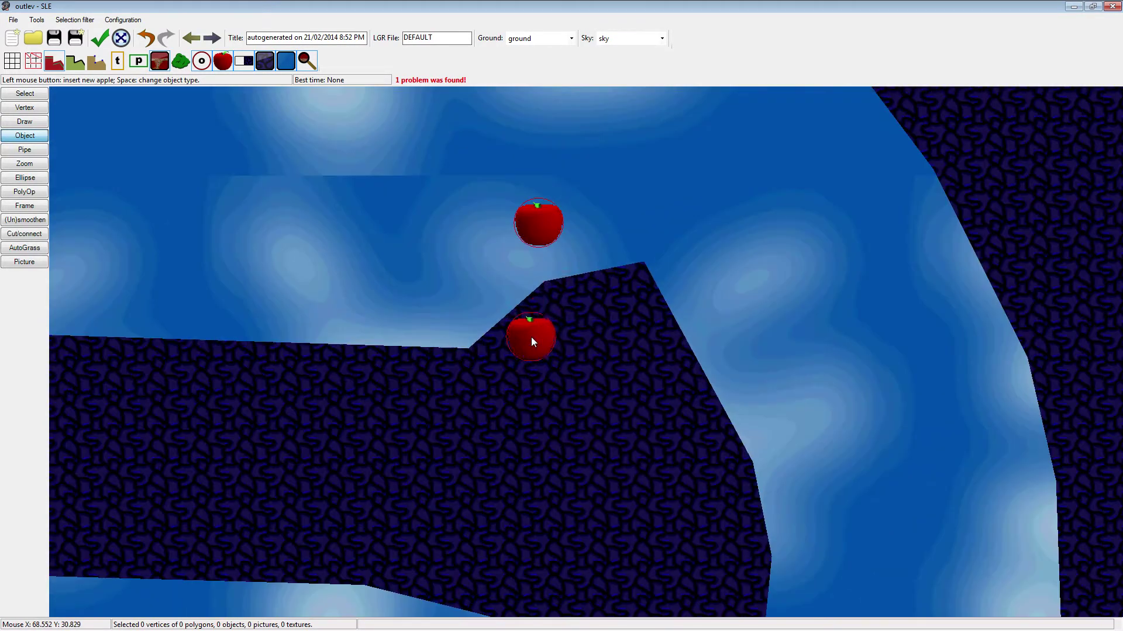
key(Up)
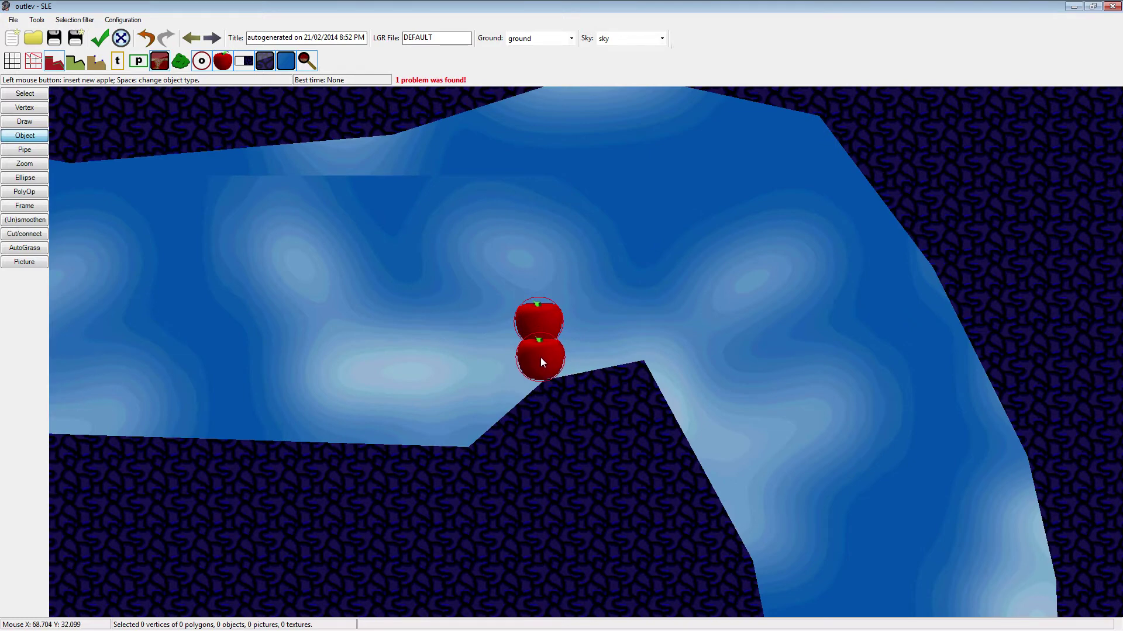
click(538, 356)
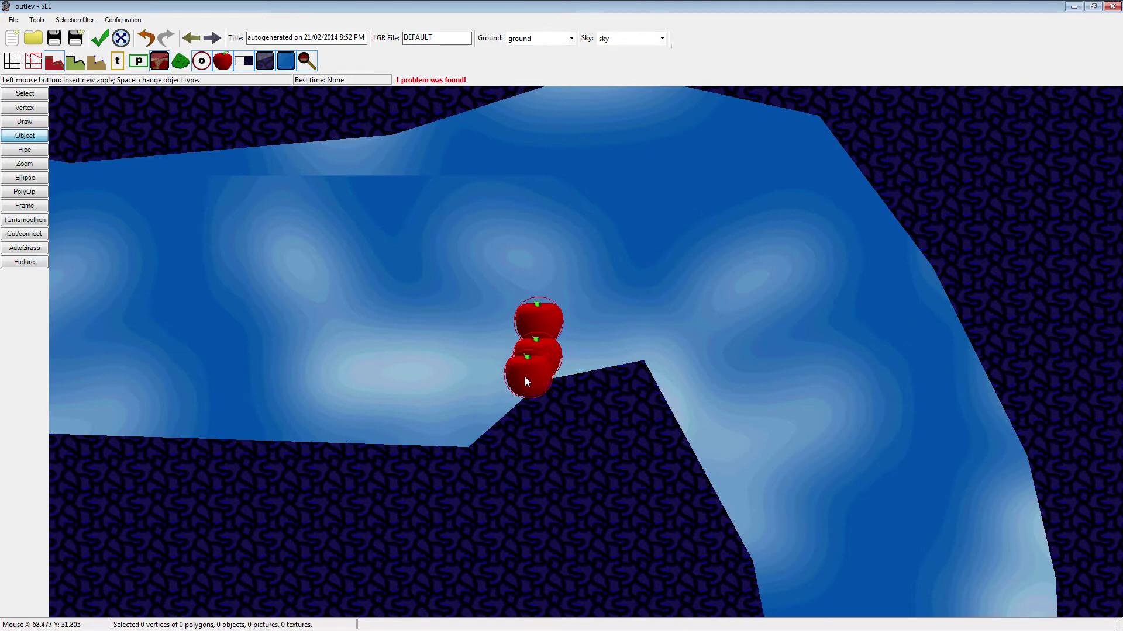
scroll(410, 397, up, 3)
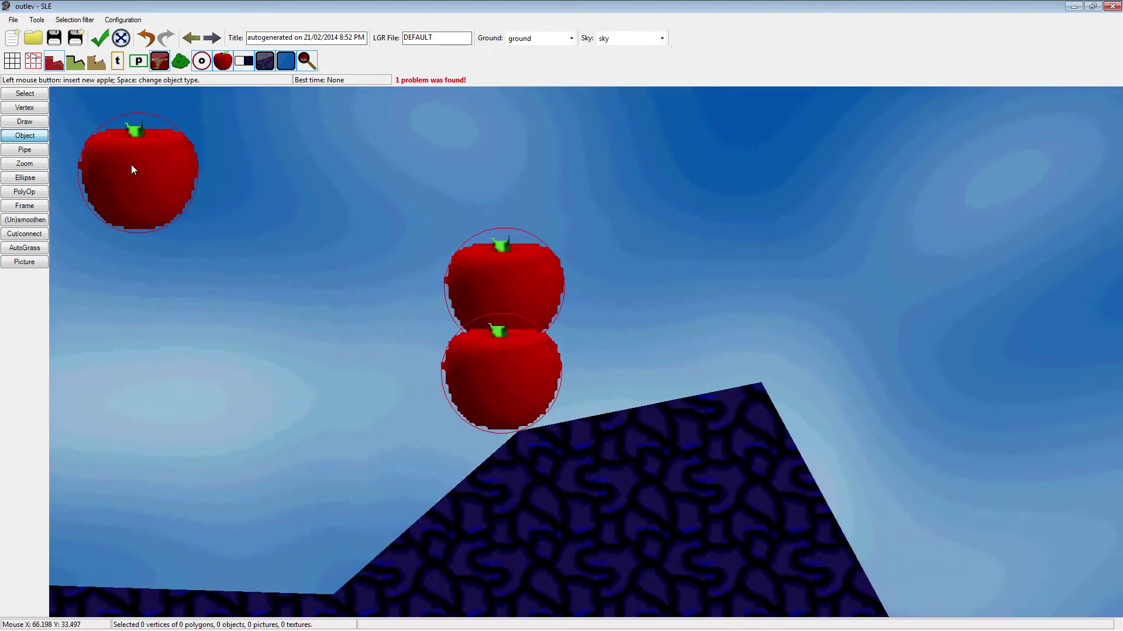
Move the upper of the two apples slightly northwest and delete the lower one
click(24, 95)
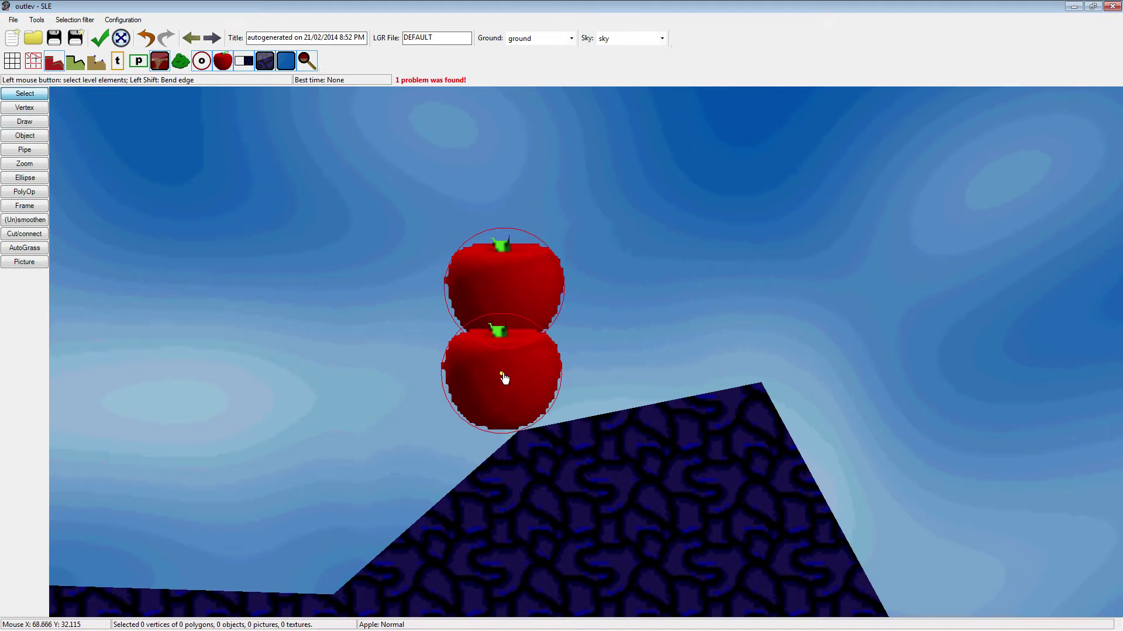
drag(510, 298, 444, 284)
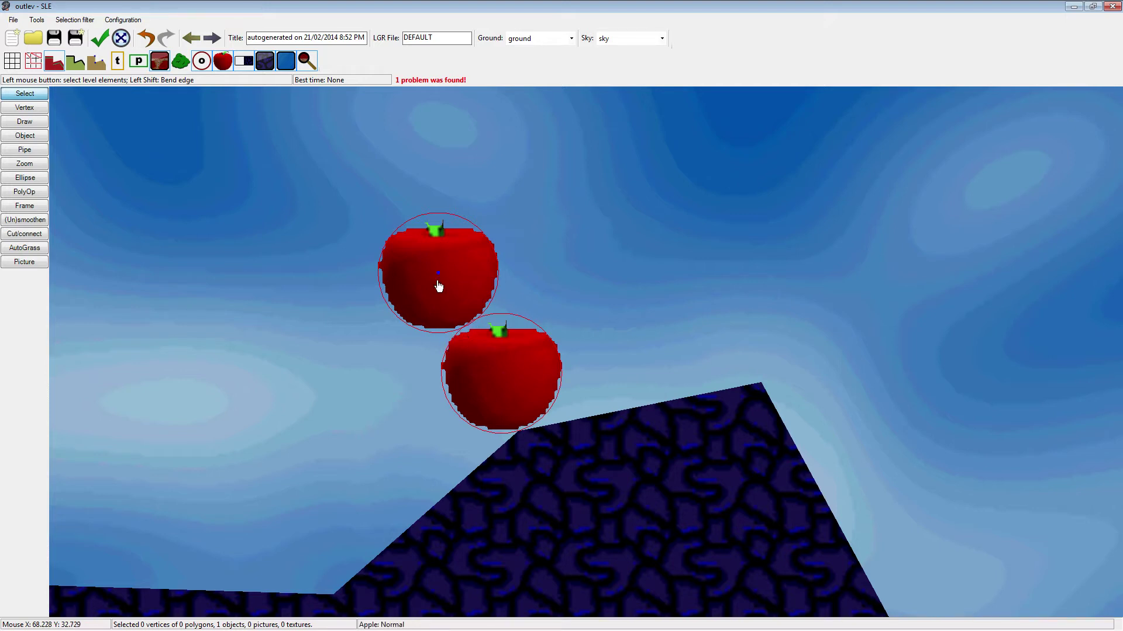
drag(439, 286, 435, 283)
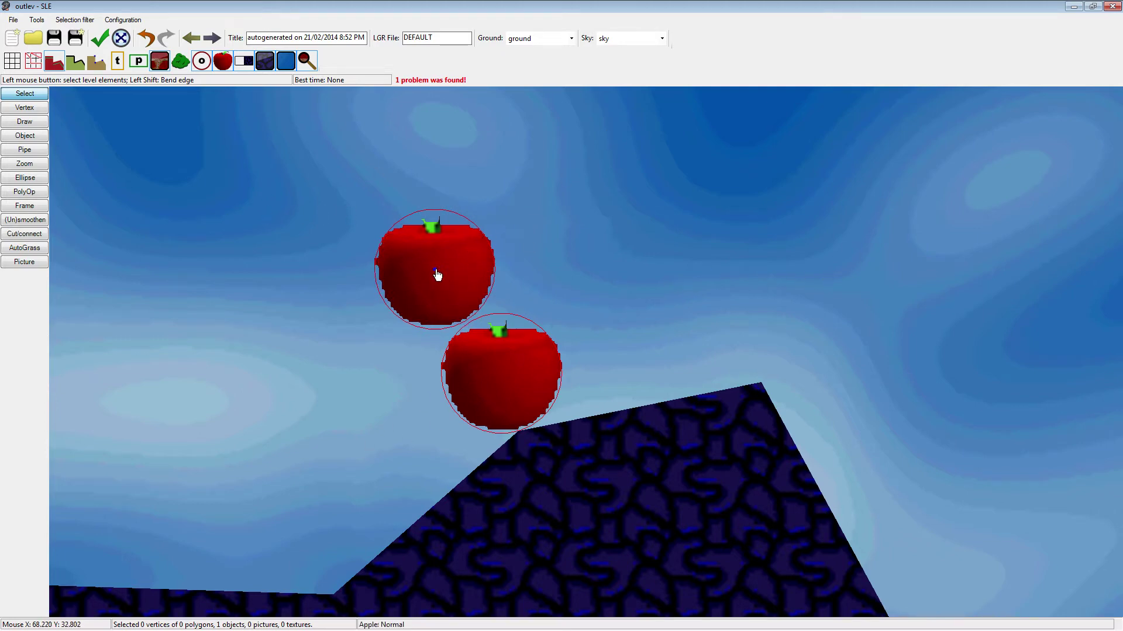
drag(436, 275, 450, 277)
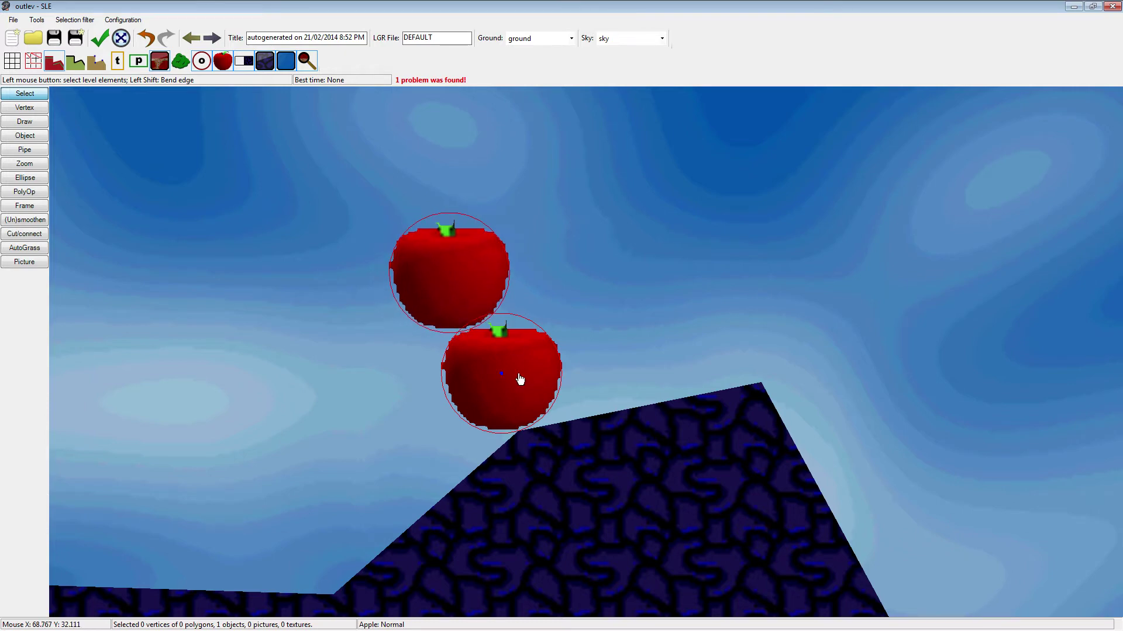
key(Delete)
Smooth the inner edge of the bend just east of the bike's tunnel by deleting its unneeded vertices
scroll(518, 370, down, 5)
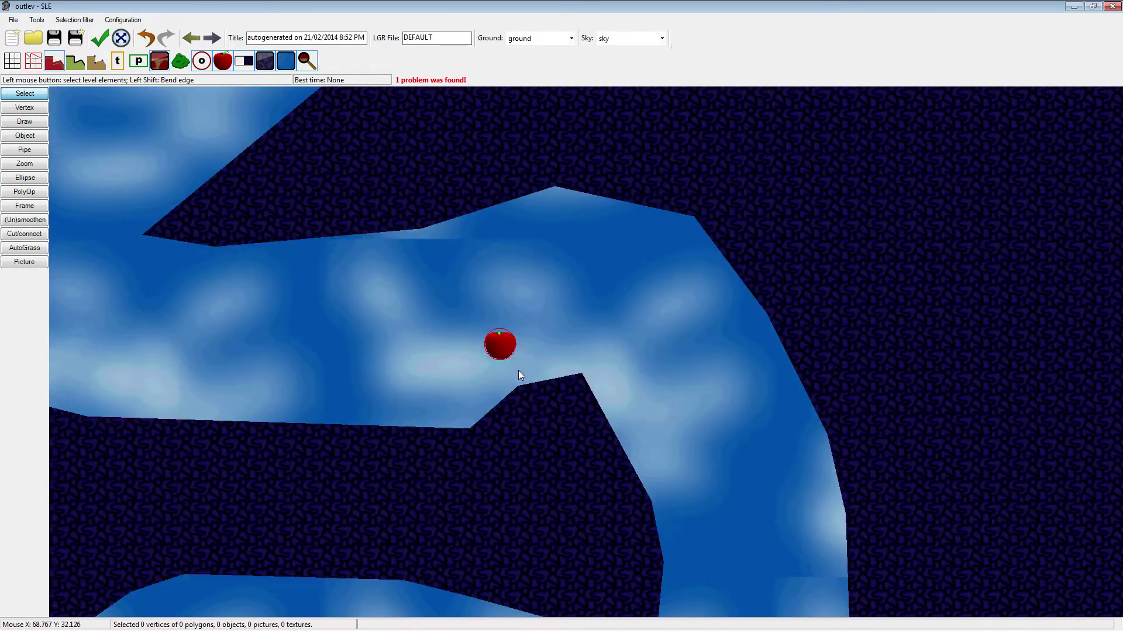
drag(510, 385, 588, 215)
drag(568, 326, 599, 233)
scroll(573, 316, down, 2)
drag(497, 388, 687, 93)
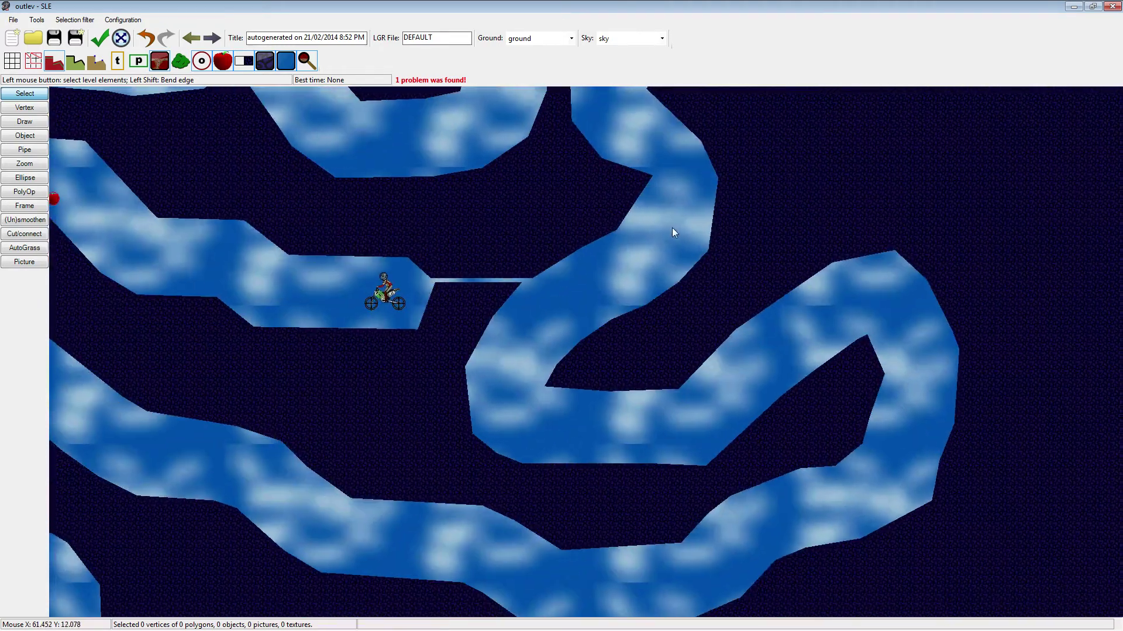
drag(672, 231, 547, 289)
drag(458, 365, 441, 275)
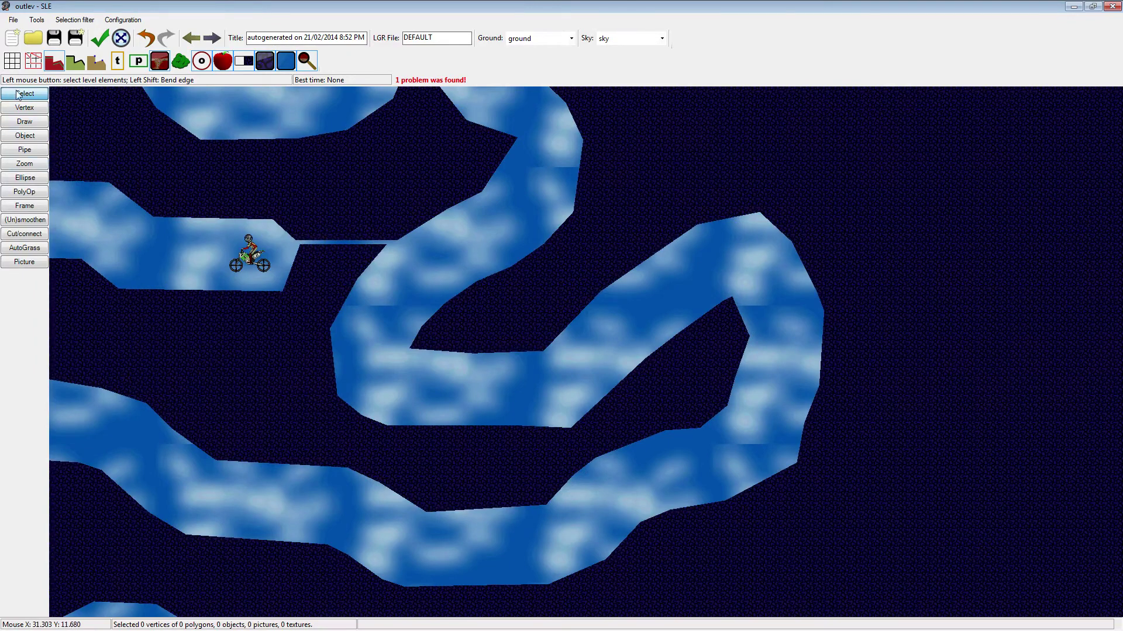
drag(337, 293, 356, 292)
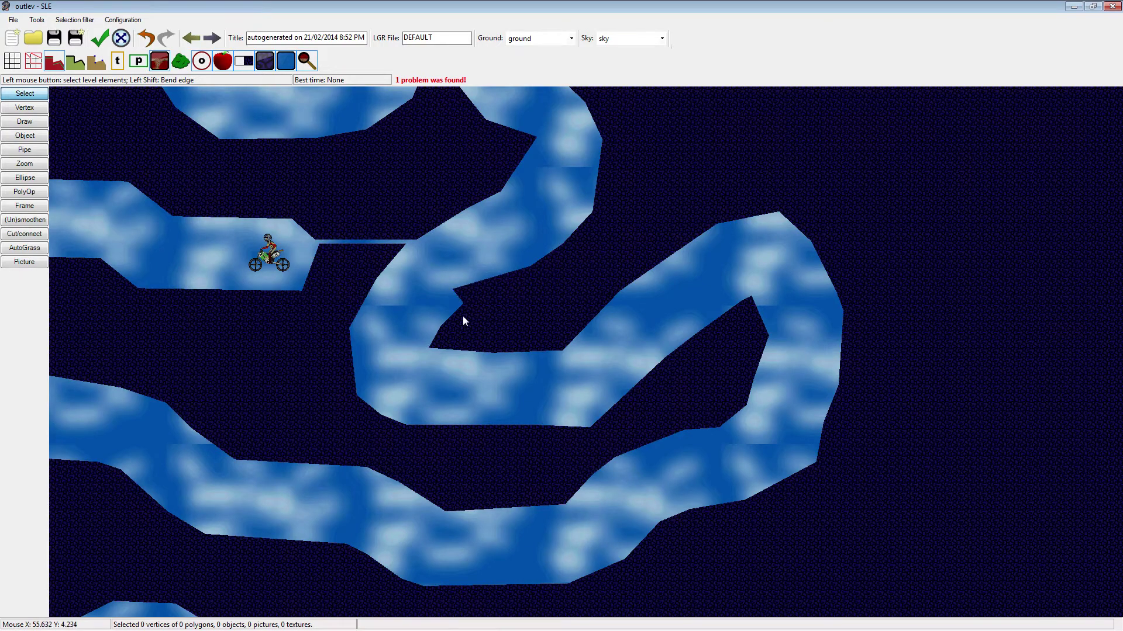
key(Delete)
drag(384, 339, 334, 319)
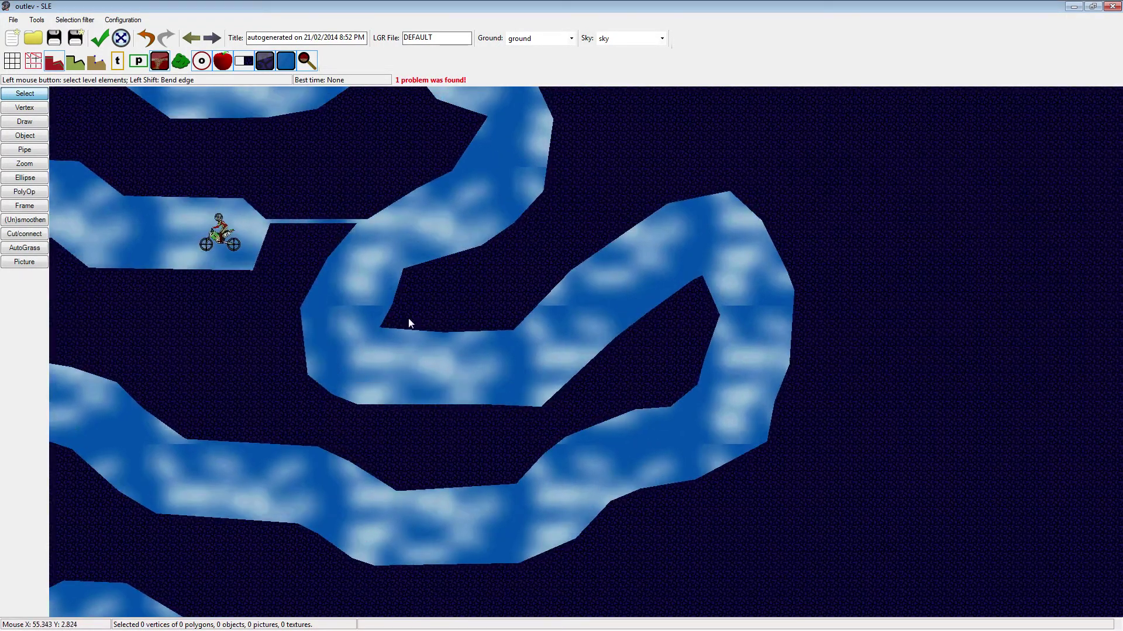
Place an apple on the climbing slope of the bend southeast of the bike and another before the dip in the passage below
scroll(409, 323, down, 5)
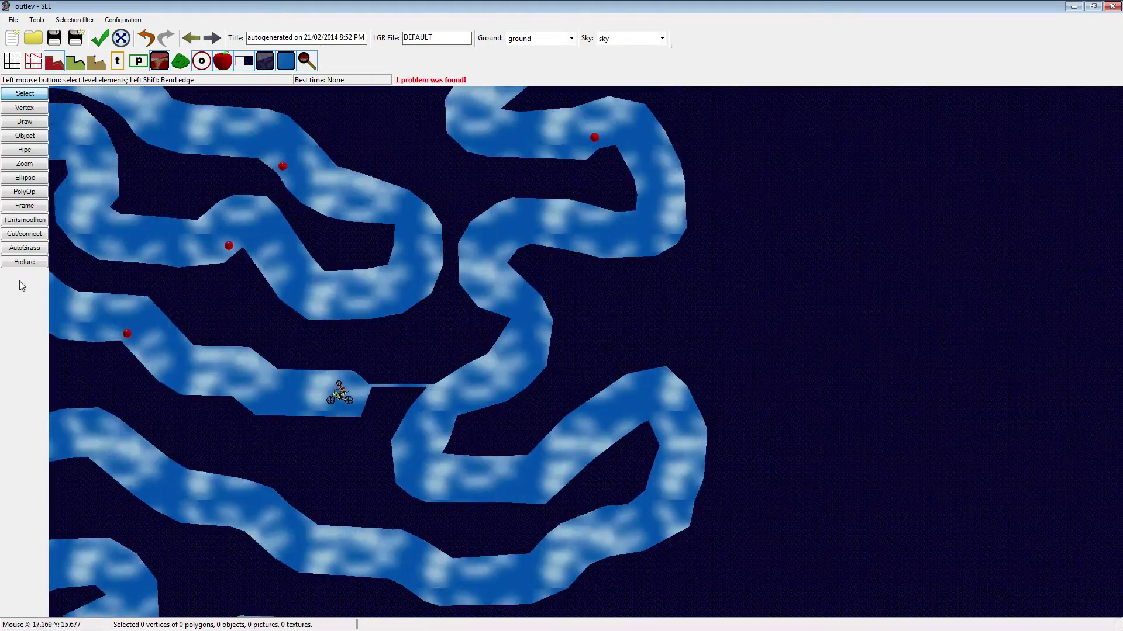
click(46, 139)
scroll(447, 243, up, 3)
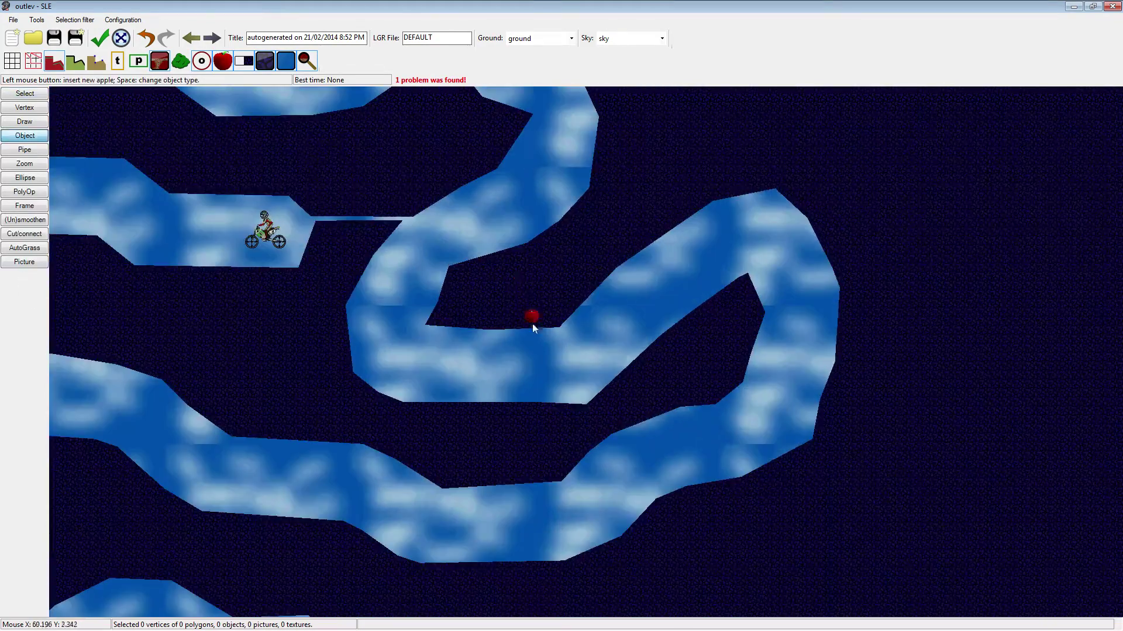
drag(523, 382, 486, 393)
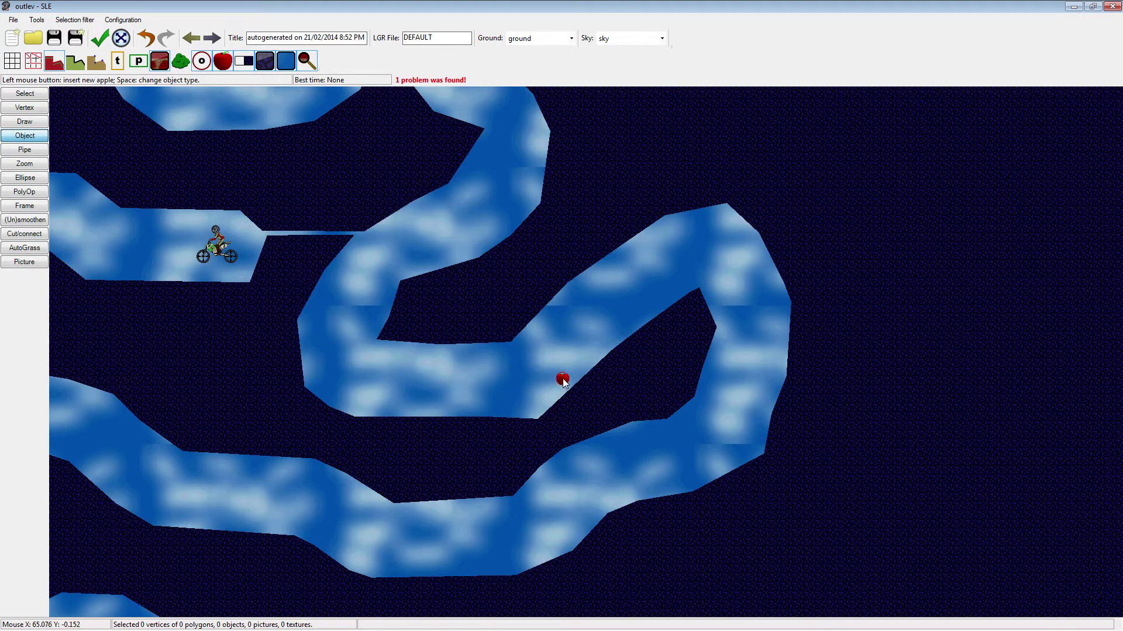
click(563, 378)
drag(477, 414, 790, 323)
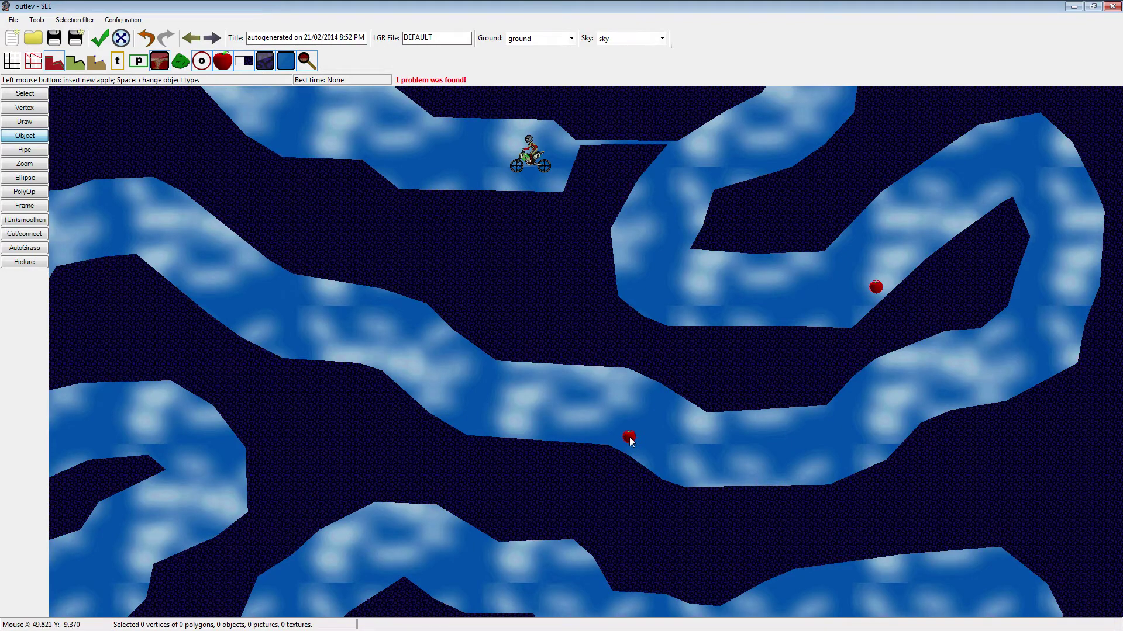
click(630, 437)
Place an apple above the narrow ground tongue in the central loop and another where the floor further west starts descending
drag(554, 455, 888, 473)
drag(445, 436, 723, 353)
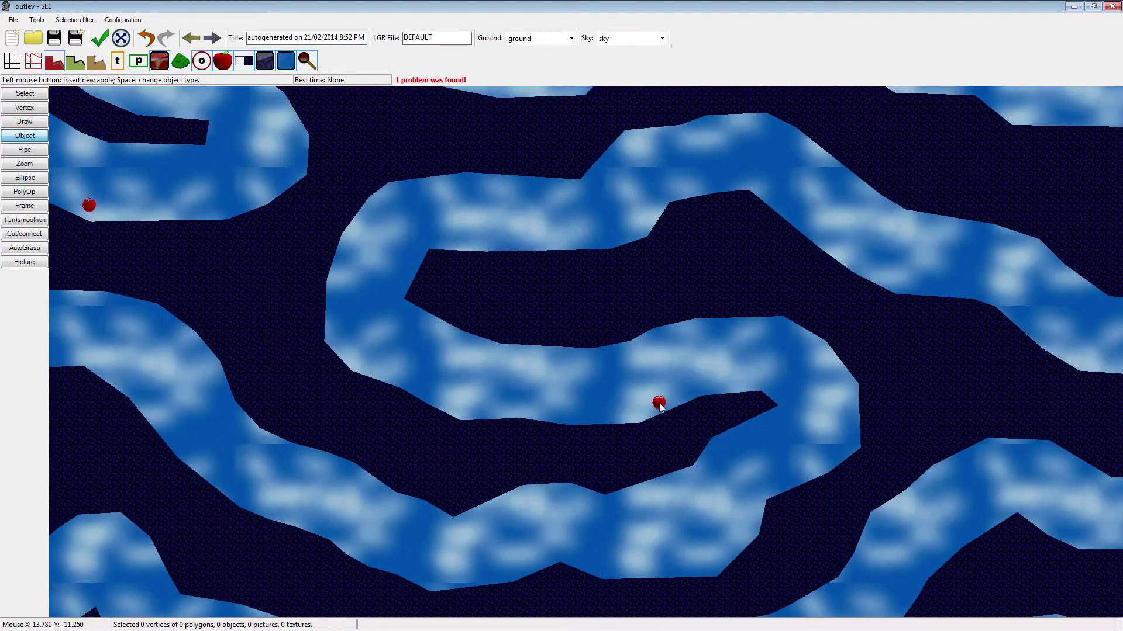
drag(680, 387, 561, 377)
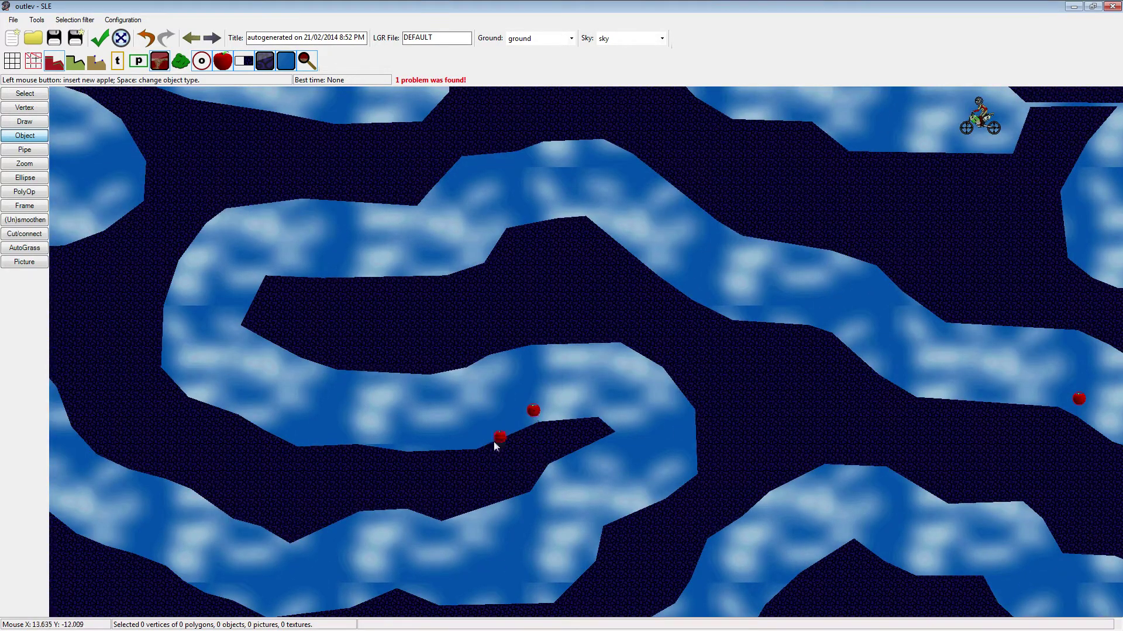
drag(484, 449, 850, 268)
drag(620, 348, 738, 384)
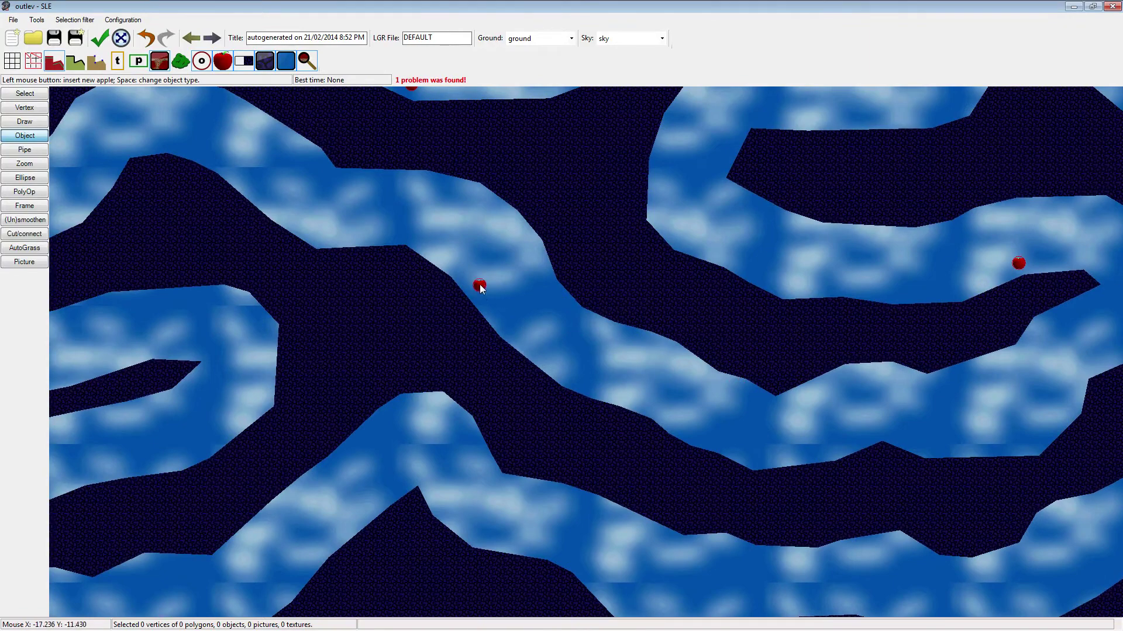
click(460, 269)
Place an apple above the small ground hump in the western passage and another on the rising floor of the loop below it
drag(430, 276, 941, 349)
drag(377, 349, 496, 344)
drag(549, 368, 576, 416)
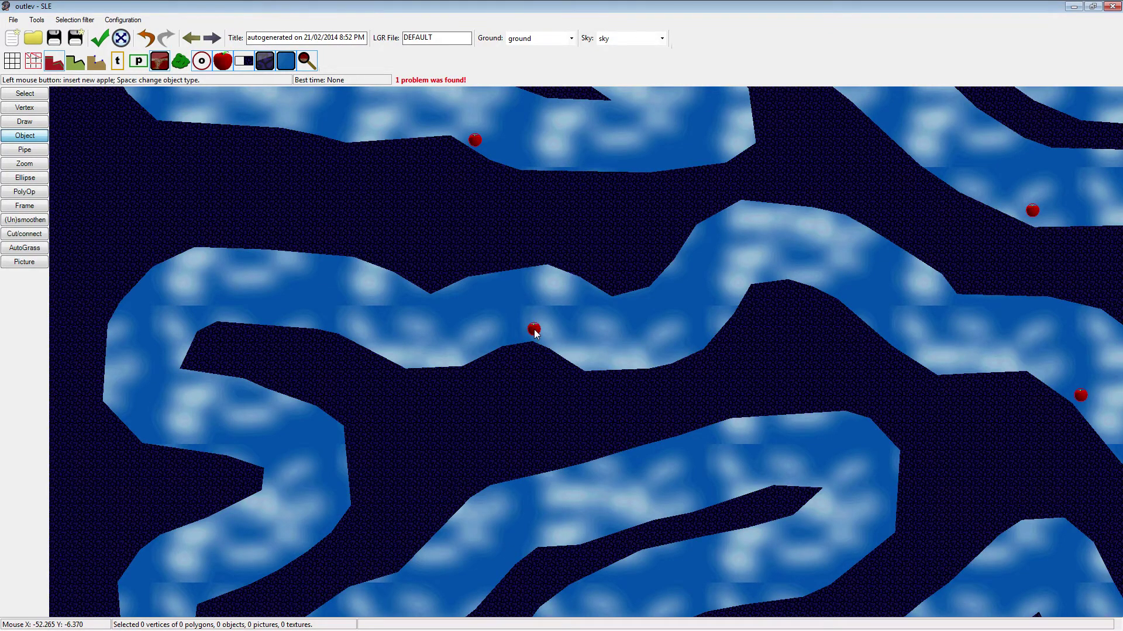
click(534, 331)
drag(388, 393, 596, 203)
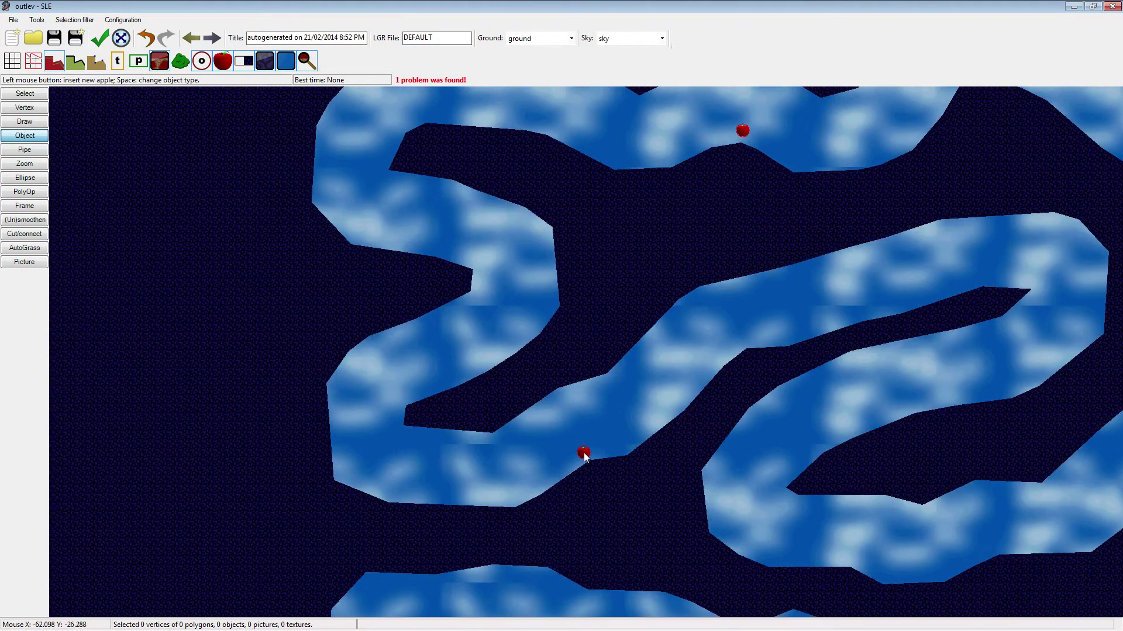
click(584, 455)
Place apples on the two steep climbs of the lower-middle passage, one west and one east, each leading up to a ground peak
drag(692, 441, 331, 424)
scroll(419, 432, down, 2)
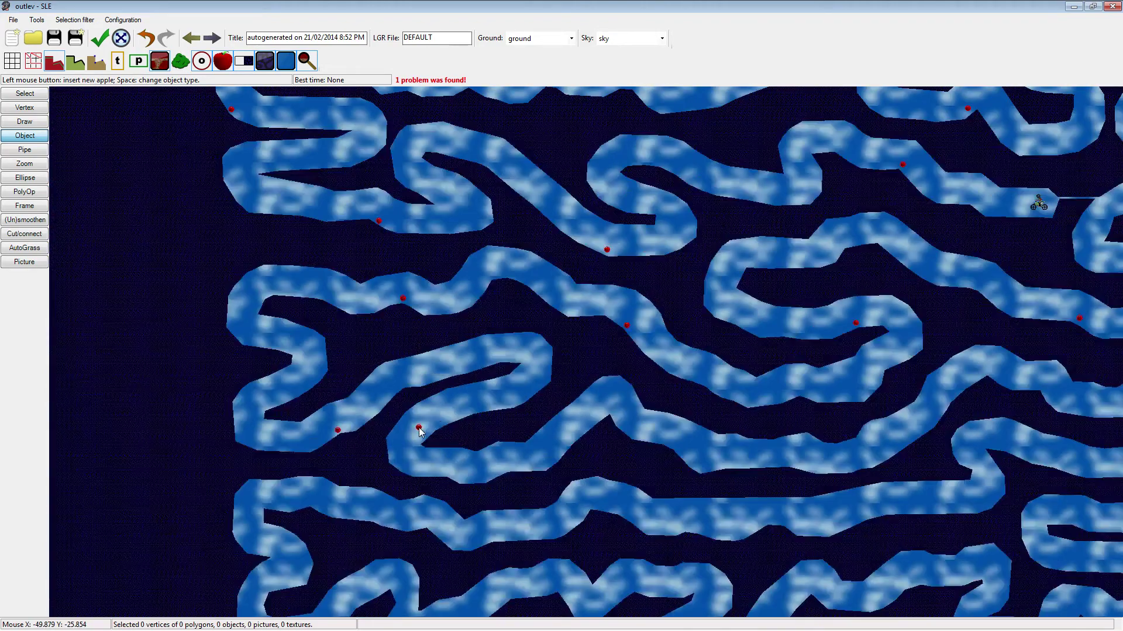
scroll(418, 432, down, 2)
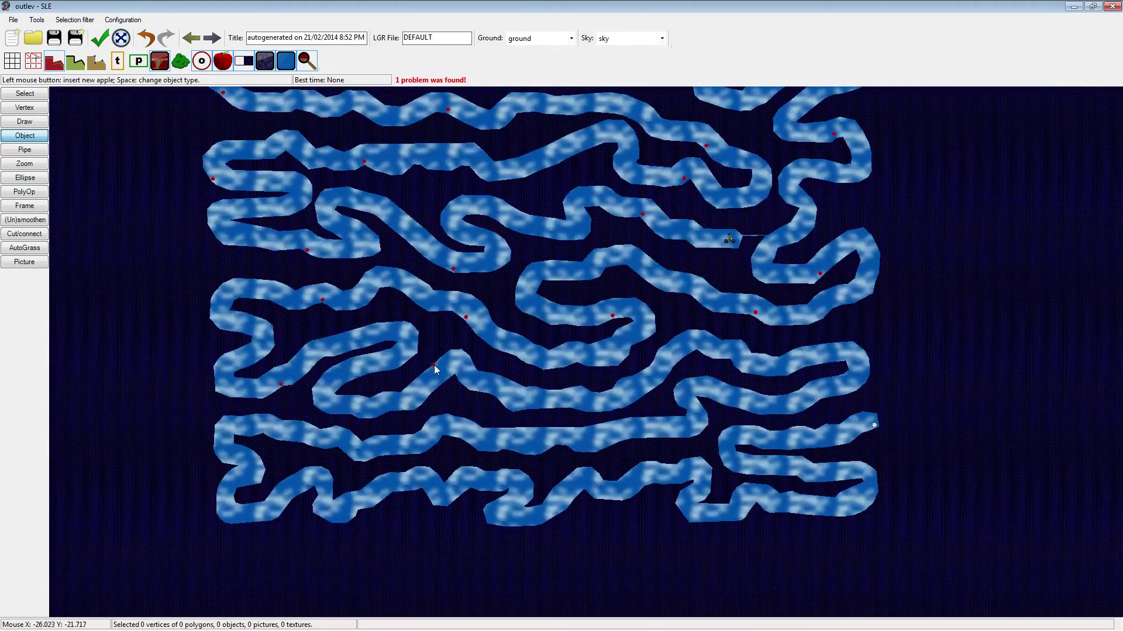
scroll(476, 409, up, 5)
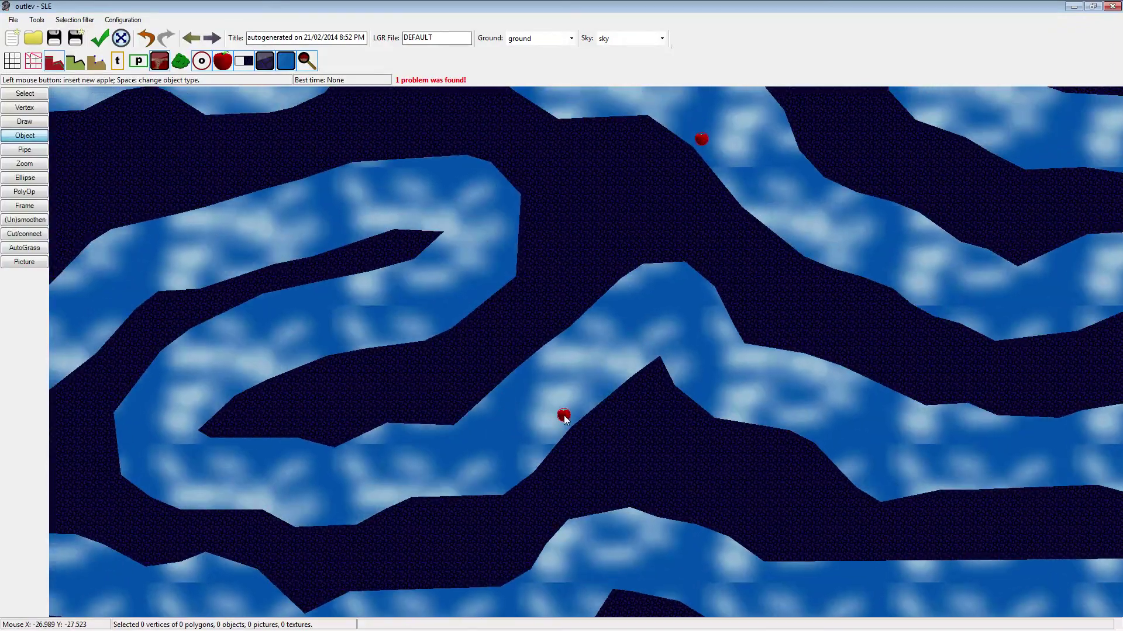
click(564, 420)
drag(778, 452, 216, 317)
drag(743, 375, 595, 498)
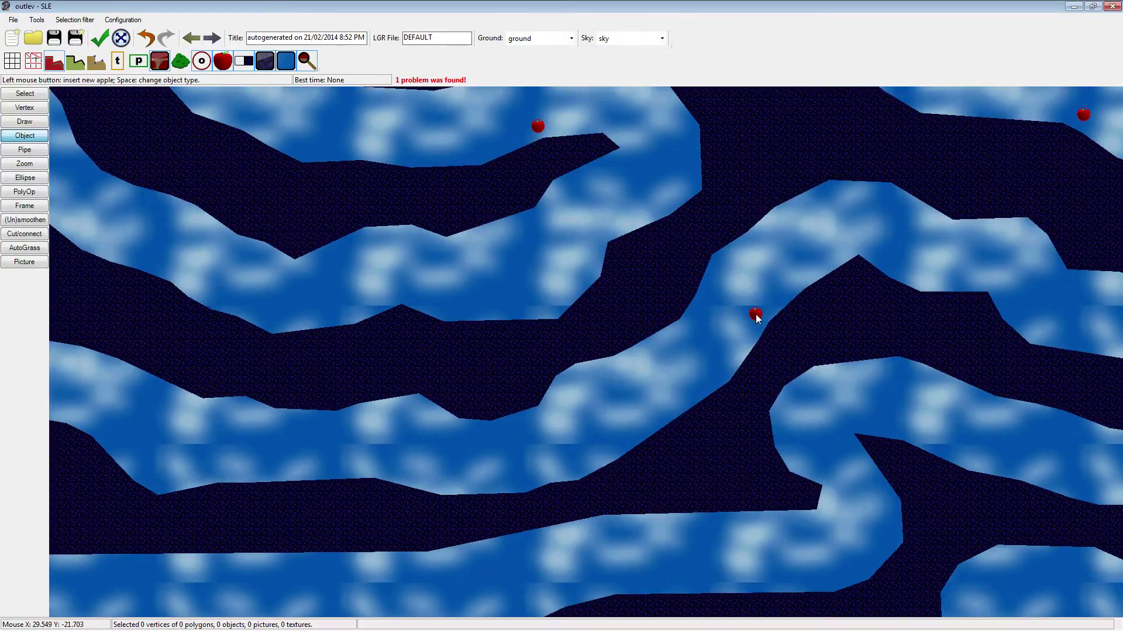
click(757, 315)
Place an apple on the floor below the eastern hairpin and another at the western end of the flat floor further along
drag(816, 360, 193, 246)
drag(675, 289, 467, 432)
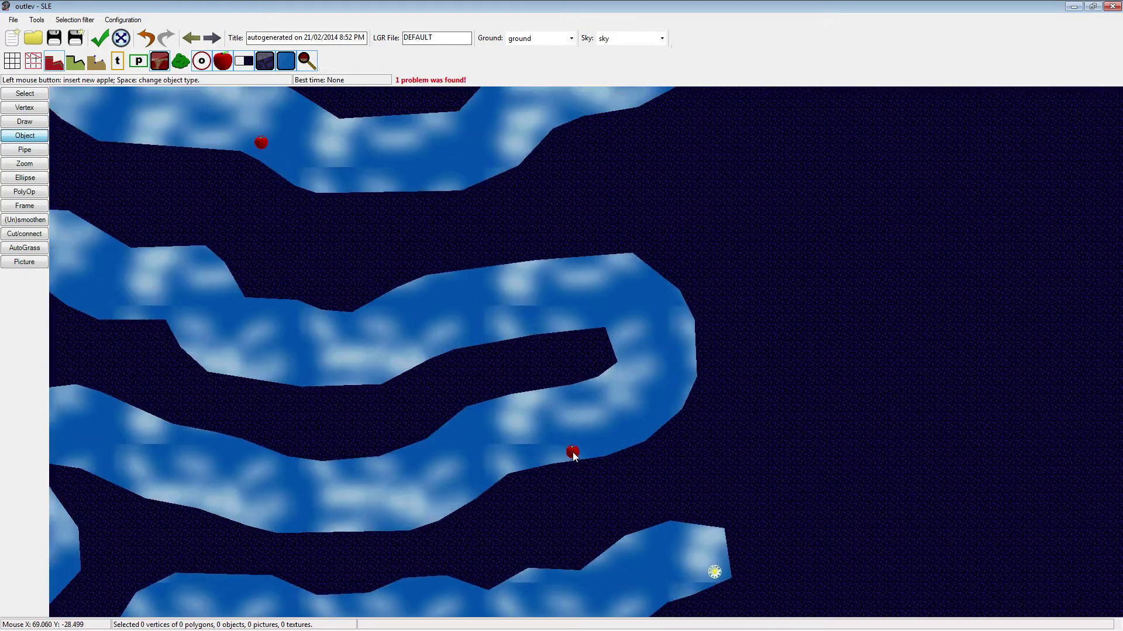
click(559, 452)
drag(313, 516, 930, 336)
drag(687, 422, 625, 429)
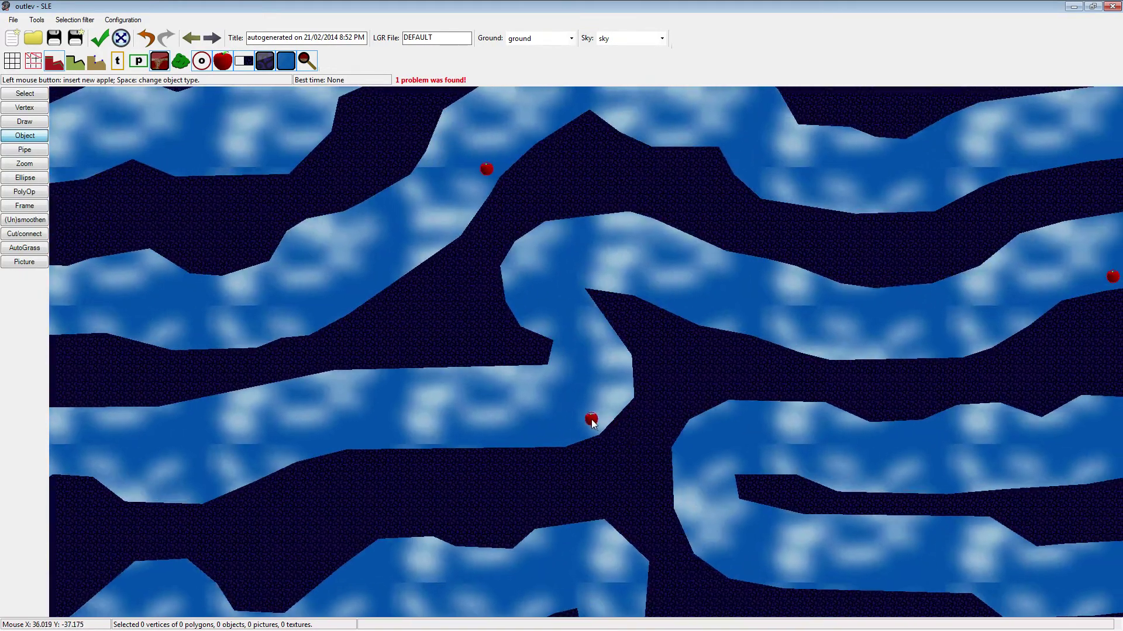
drag(335, 412, 426, 394)
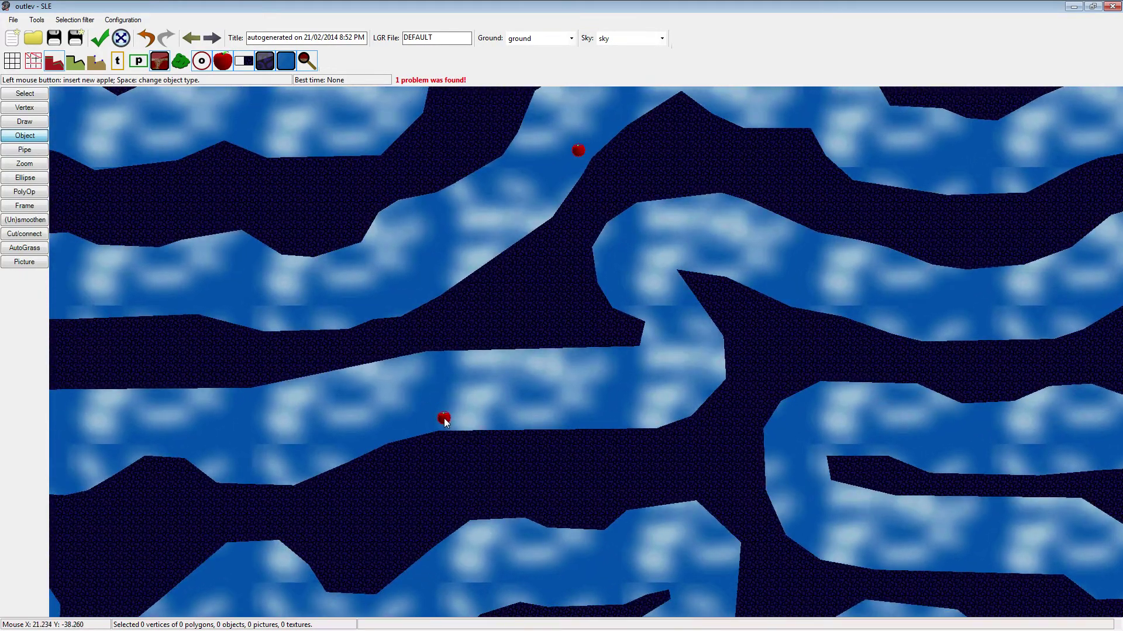
click(444, 418)
Place an apple above the descending ledge of the lower western passage and another on the slope in the track's southwestern corner
drag(272, 496, 1120, 377)
drag(514, 428, 745, 449)
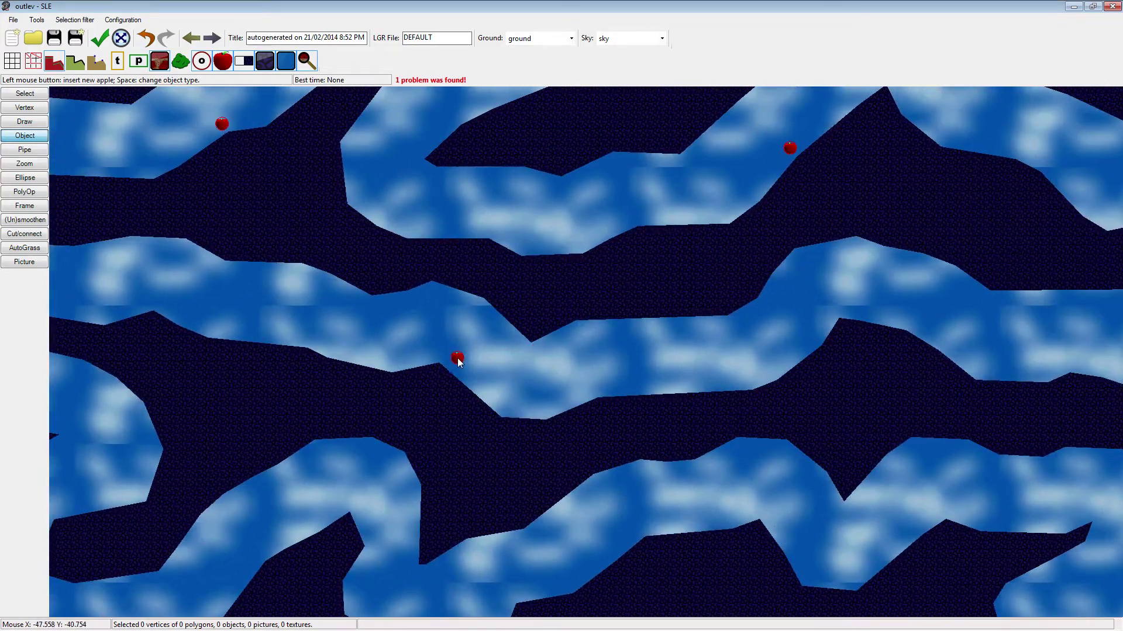
click(462, 362)
drag(351, 446, 614, 322)
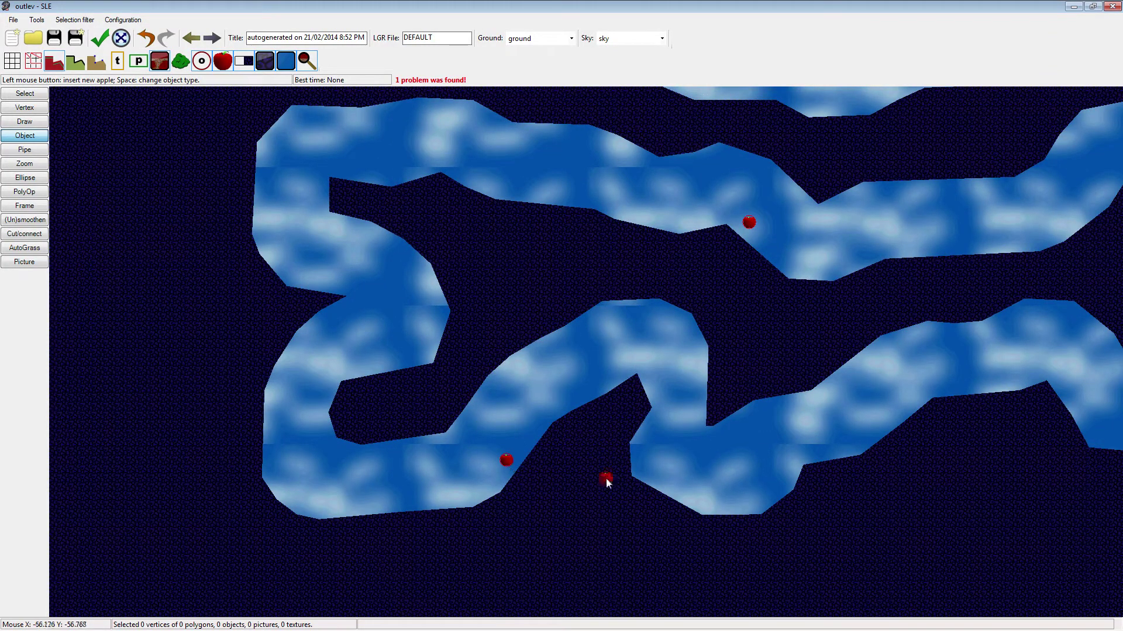
Place two apples along the bottommost passage: just past the V-shaped dip, and above the rising floor further east
drag(605, 478, 146, 454)
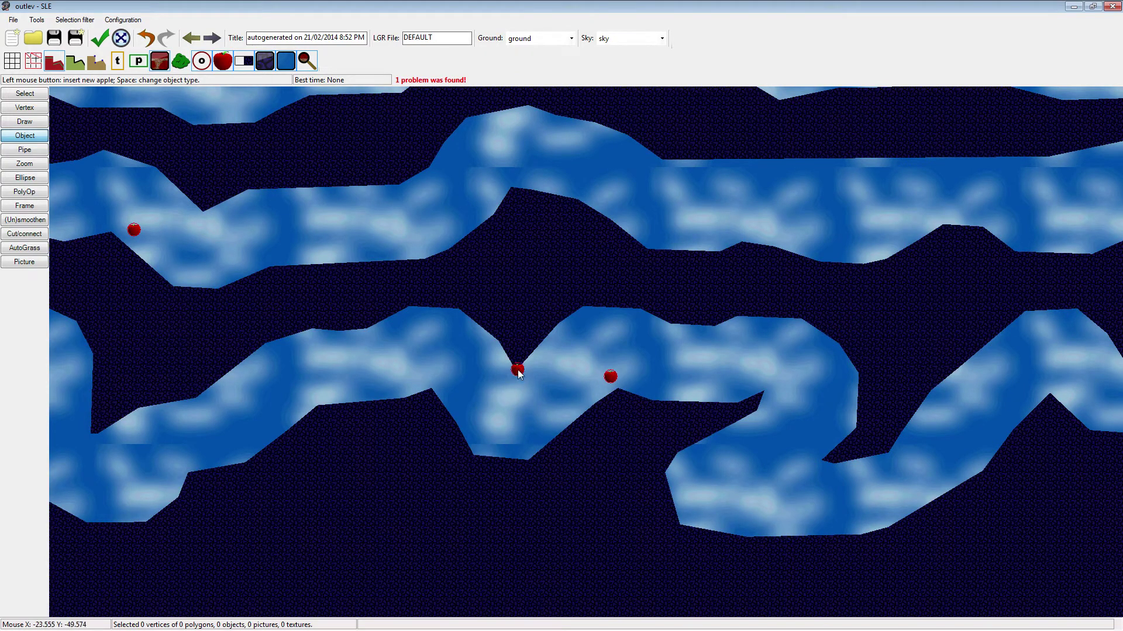
drag(518, 372, 586, 381)
drag(890, 466, 299, 429)
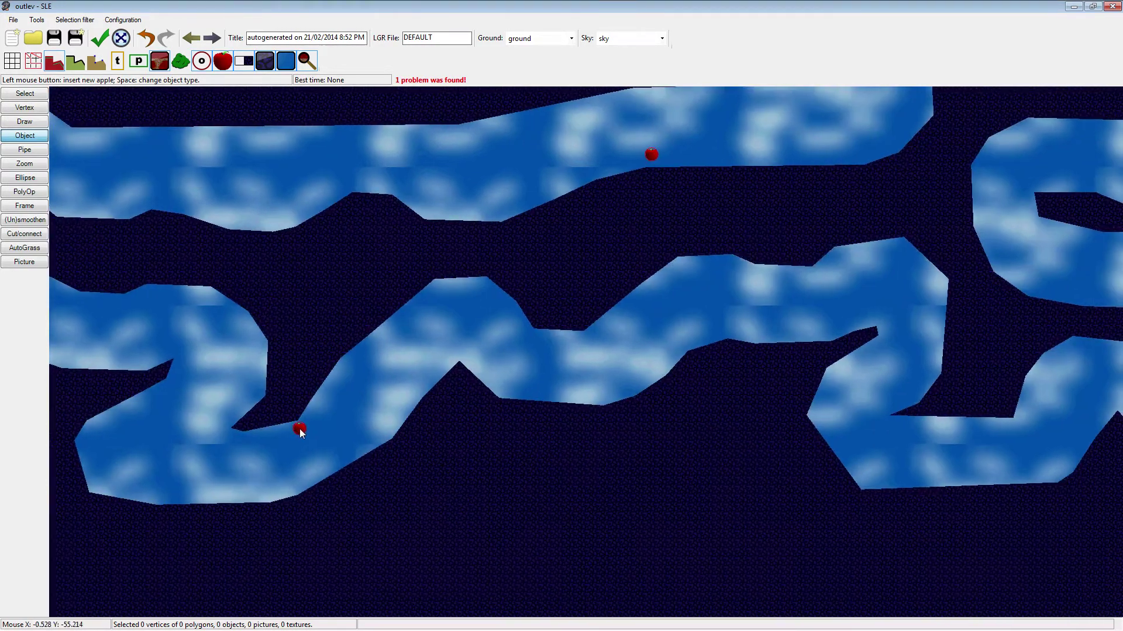
drag(622, 461, 682, 406)
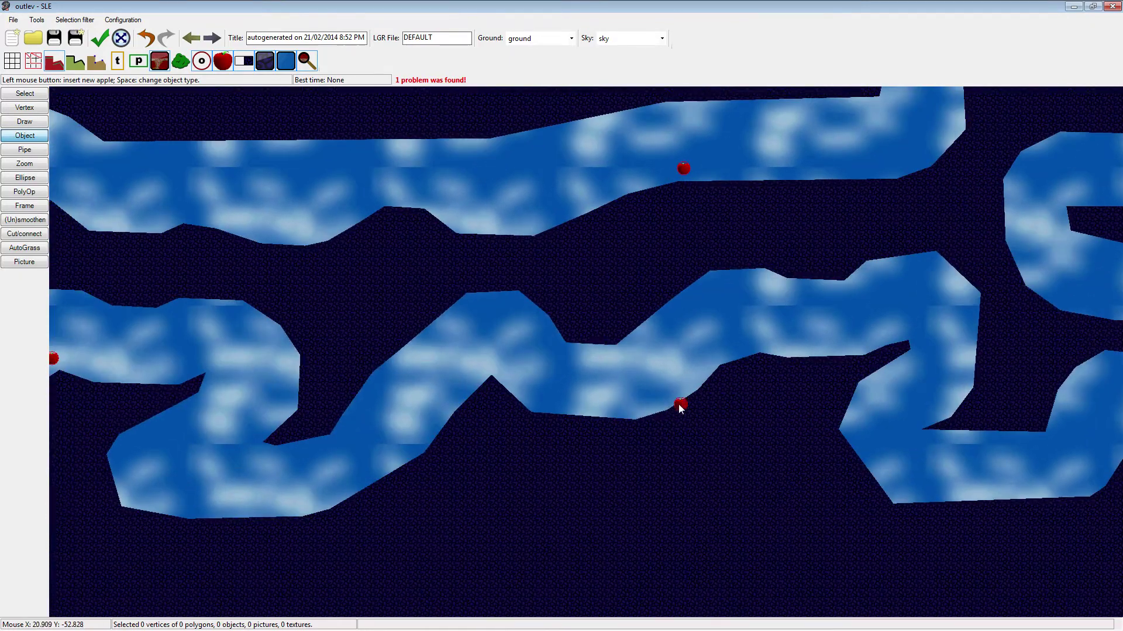
click(710, 357)
Place an apple just above the floor's downward step in the passage directly below the flower's passage
drag(924, 431, 343, 459)
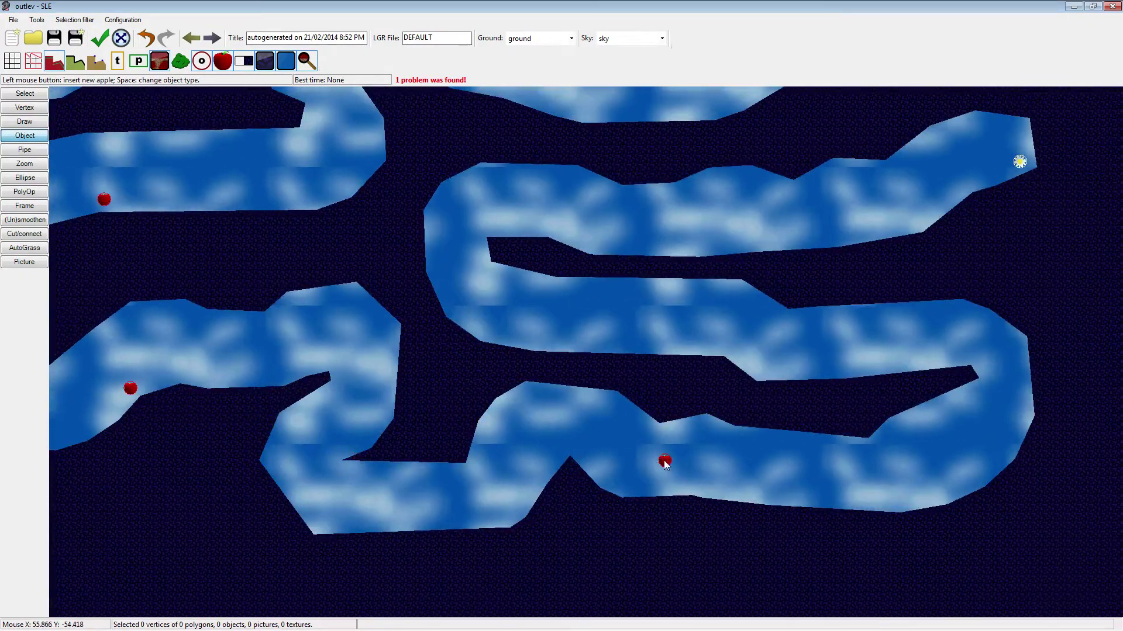
drag(664, 462, 498, 446)
drag(717, 456, 742, 475)
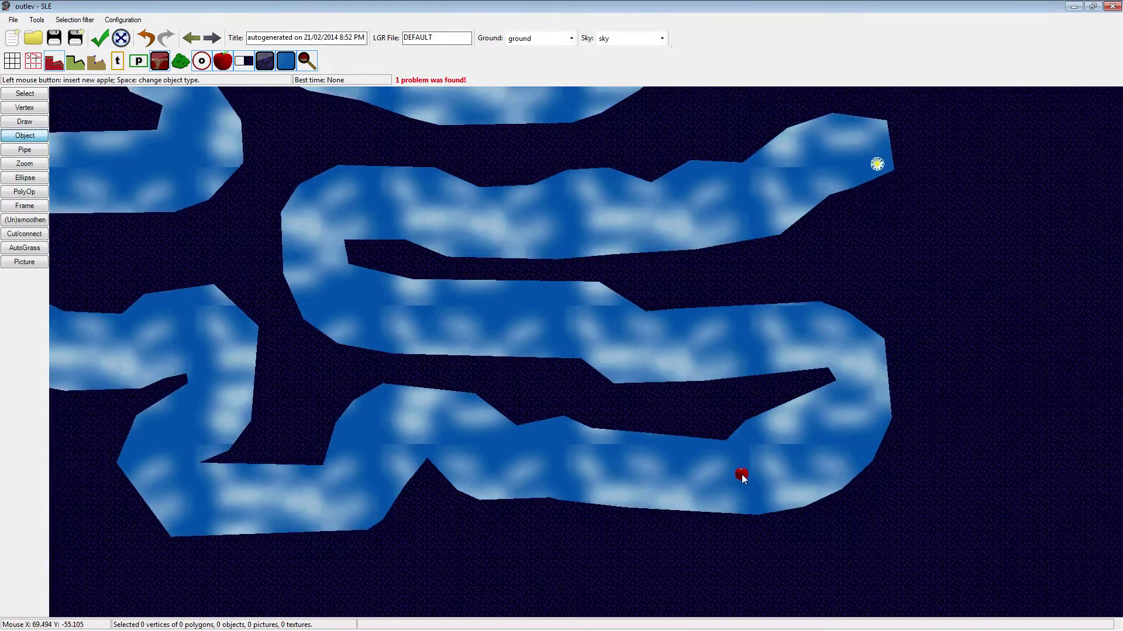
drag(653, 396, 570, 452)
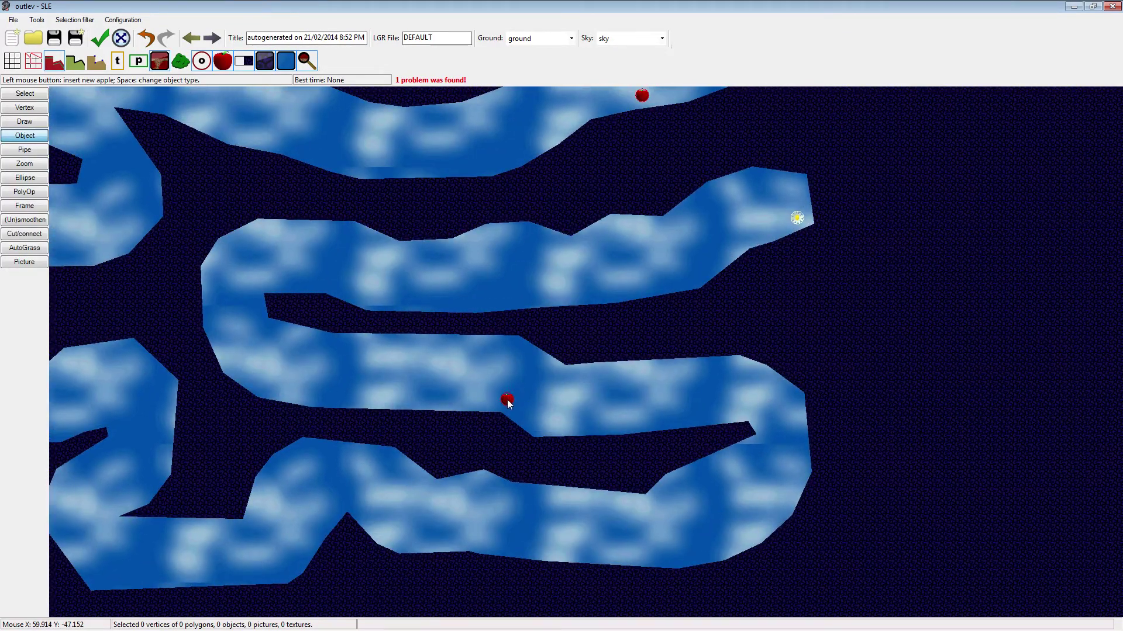
scroll(528, 460, down, 2)
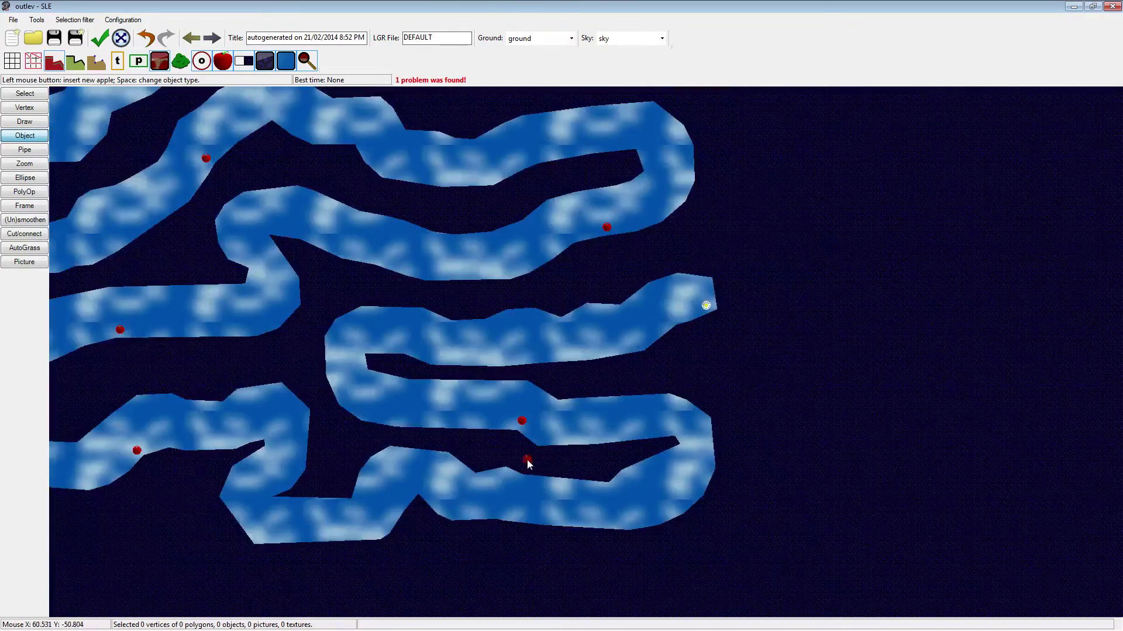
scroll(517, 429, up, 6)
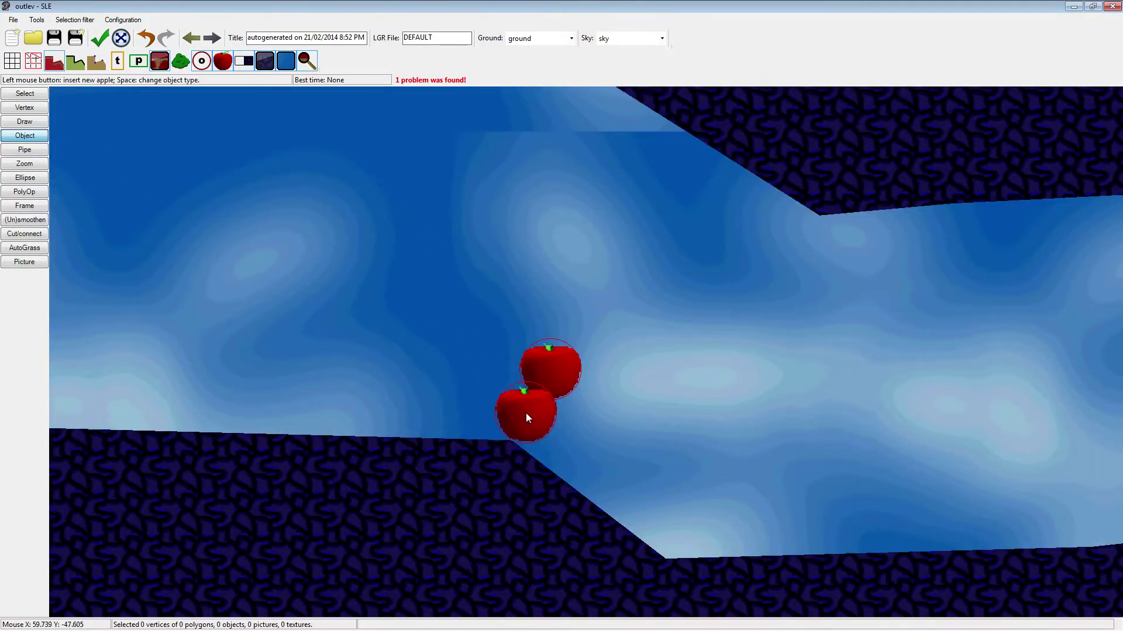
scroll(525, 413, down, 5)
Generate grass along the track's ground polygon with AutoGrass, with the whole level in view
click(120, 38)
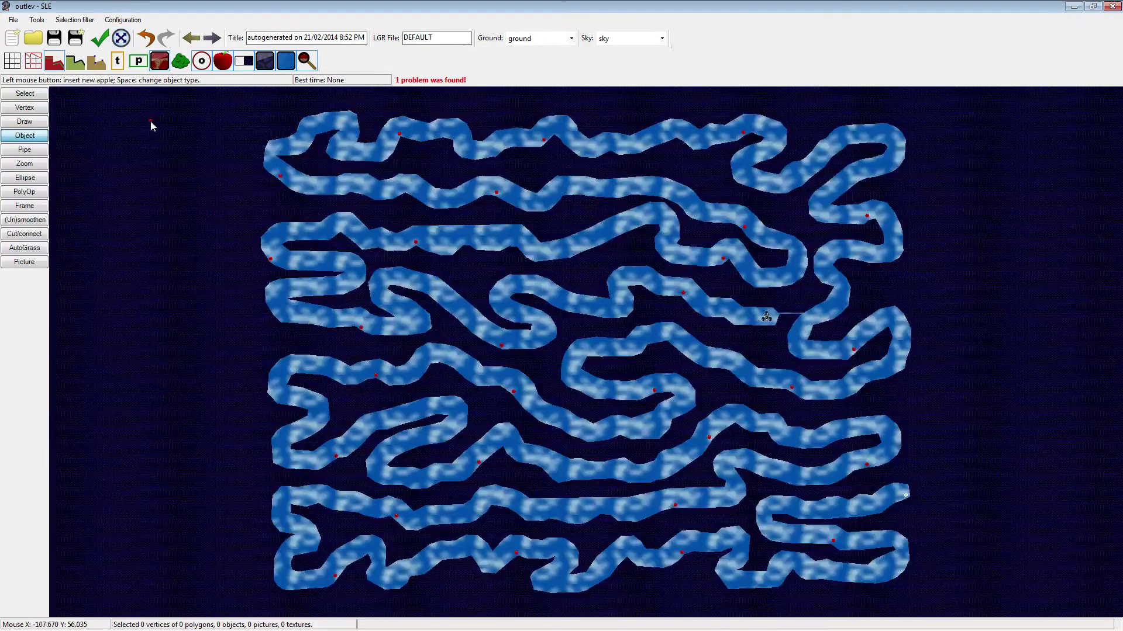
drag(265, 236, 181, 241)
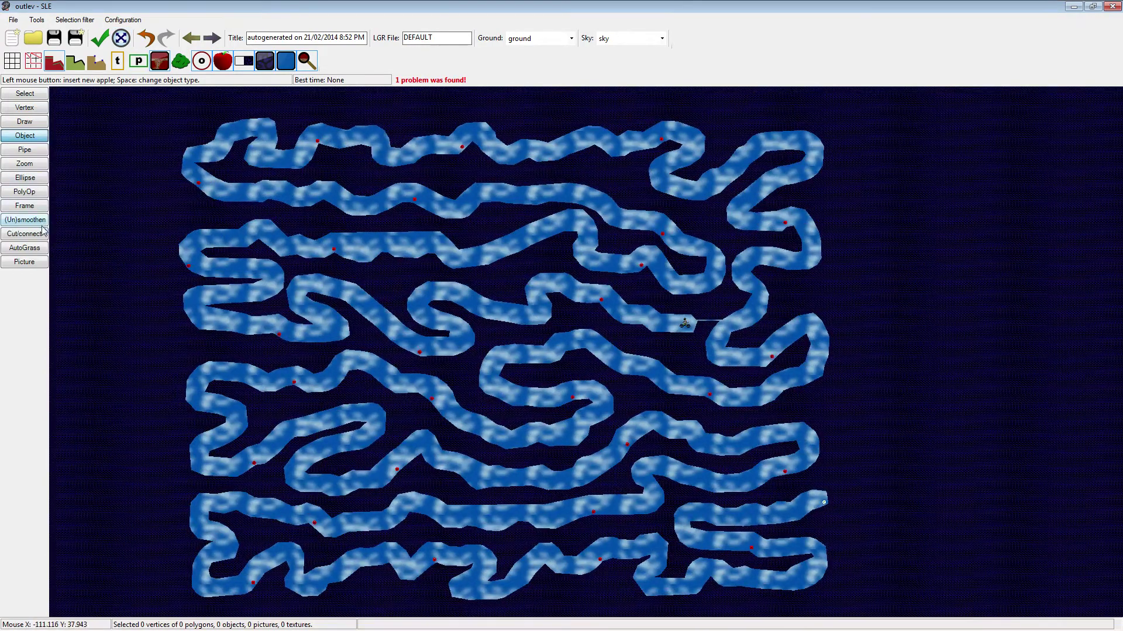
click(31, 249)
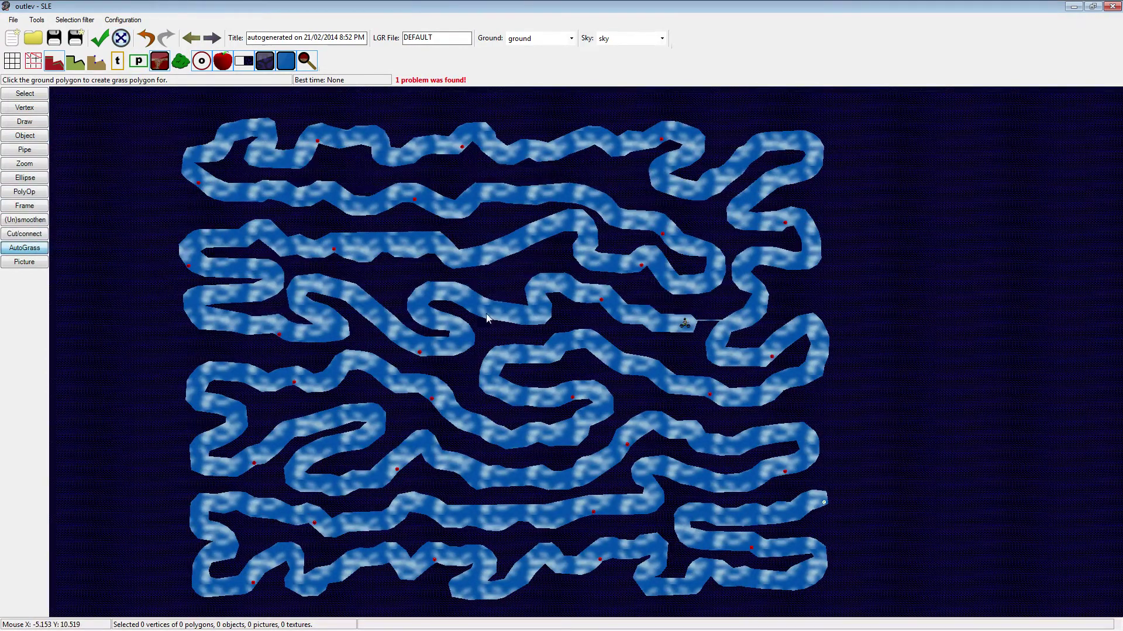
click(501, 308)
click(528, 322)
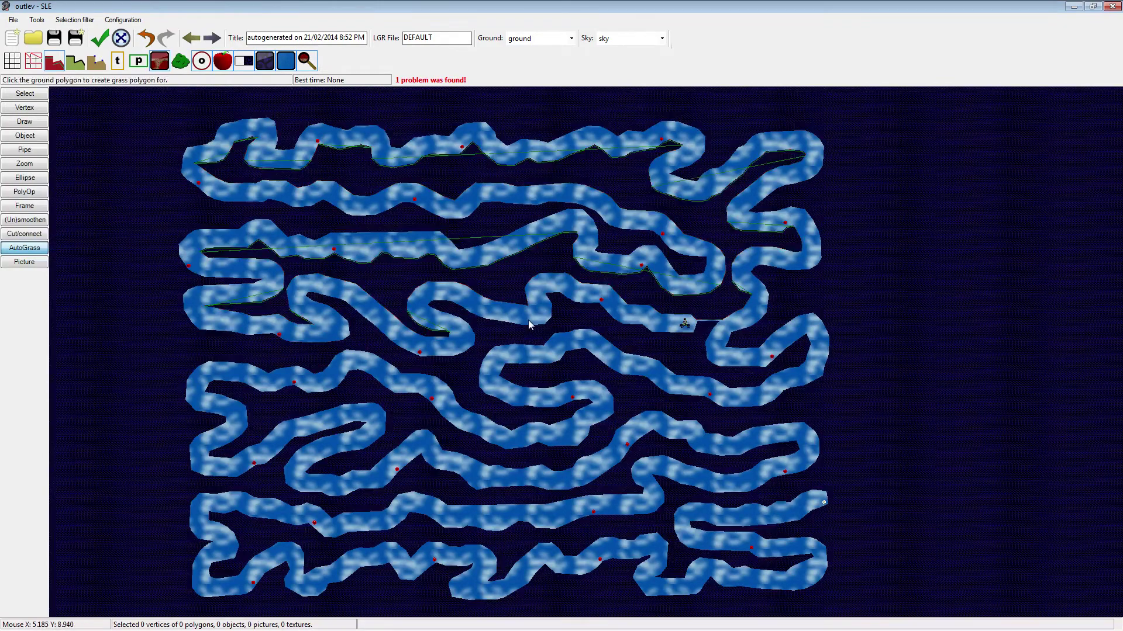
Move the end vertex of the grass polygon beneath the bike slightly west, away from the passage's end wall
click(529, 330)
click(531, 338)
scroll(701, 338, up, 6)
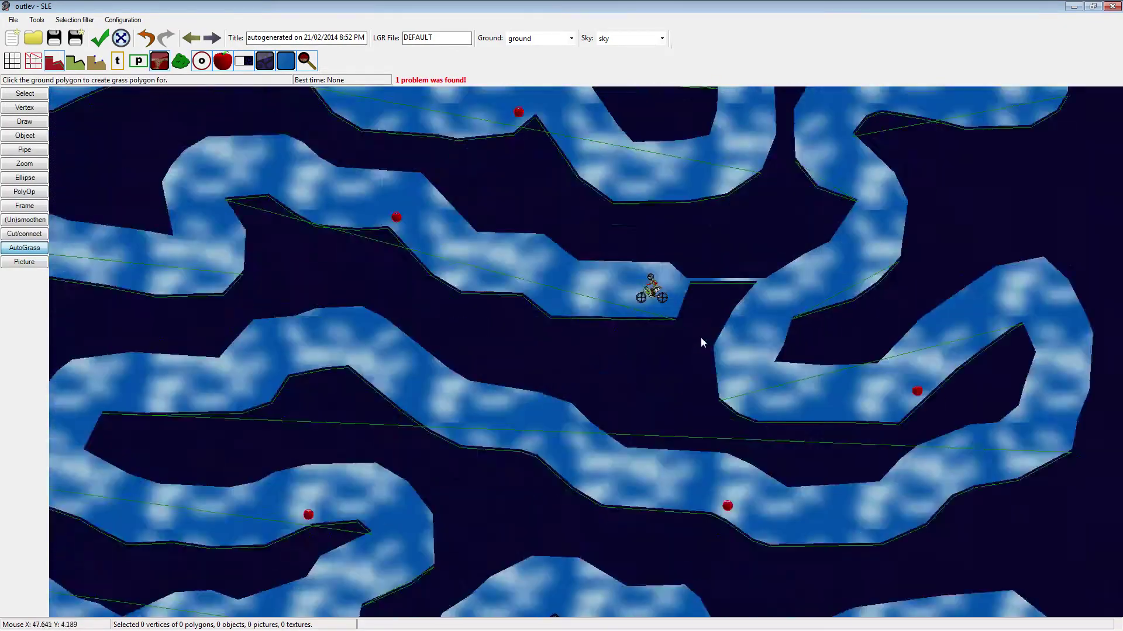
drag(718, 312, 488, 411)
click(36, 98)
scroll(514, 368, up, 2)
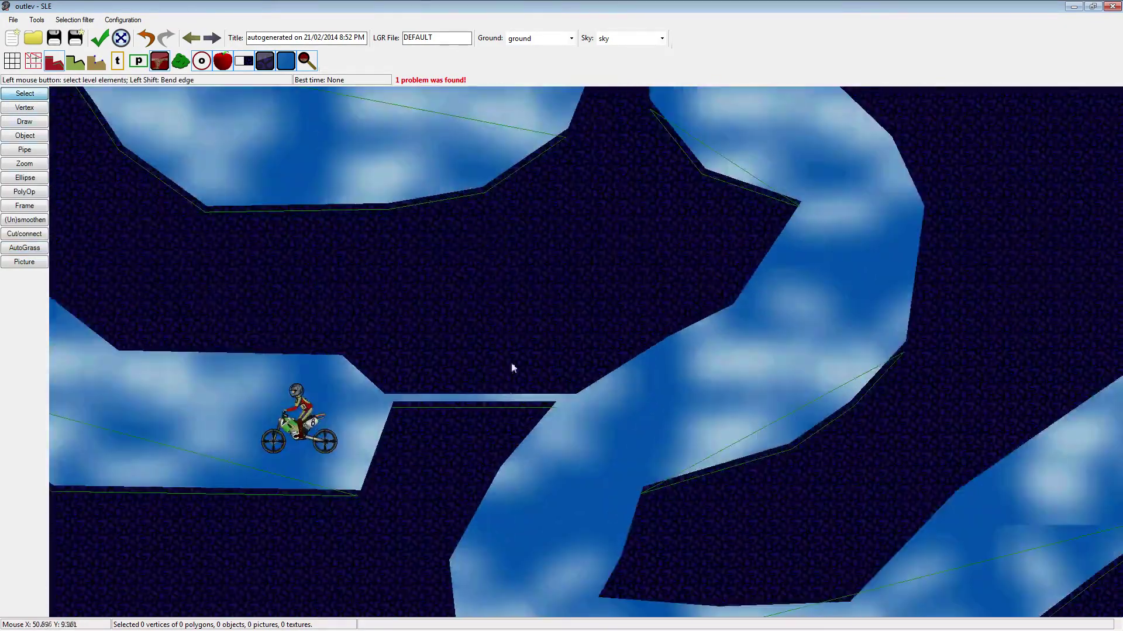
scroll(461, 440, up, 2)
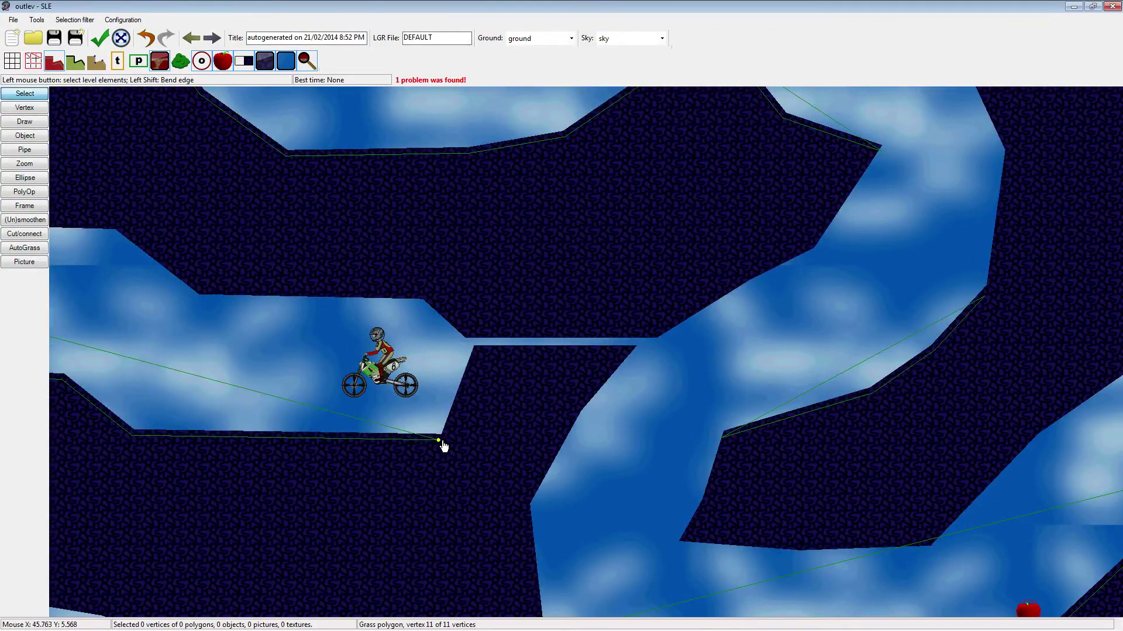
drag(442, 447, 433, 448)
click(390, 482)
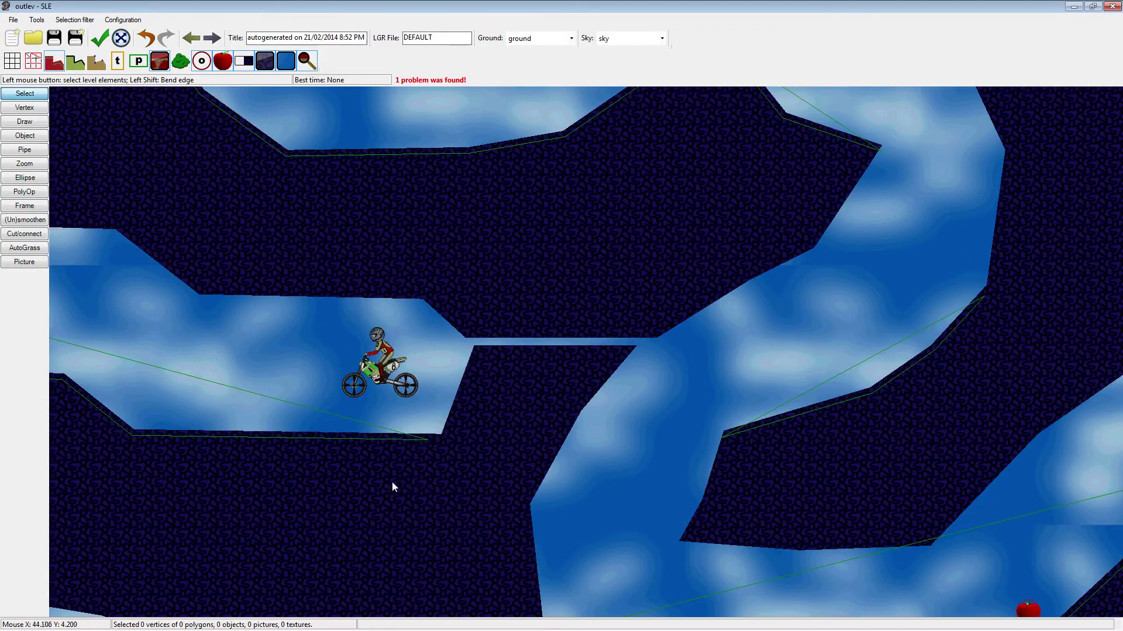
Nudge the western end vertex of the grass polygon in the bend southeast of the bike
scroll(389, 481, down, 3)
drag(389, 481, 497, 347)
scroll(416, 396, up, 3)
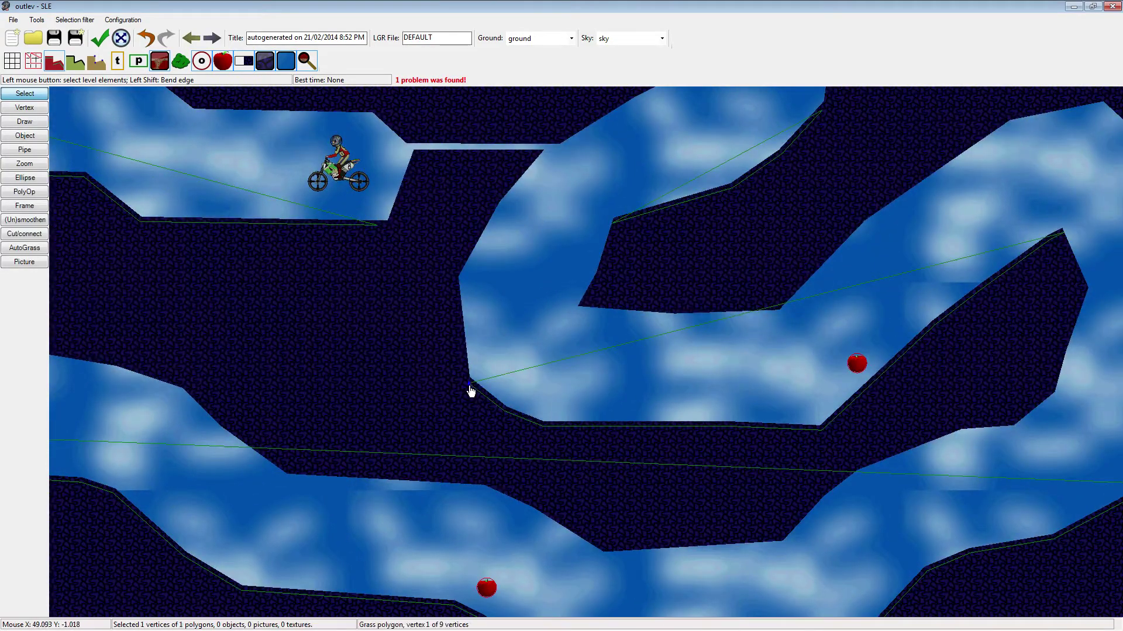
Shift the facing end vertices of the two grass polygons northeast of the bike deeper into the ground
scroll(401, 368, down, 2)
drag(321, 362, 436, 537)
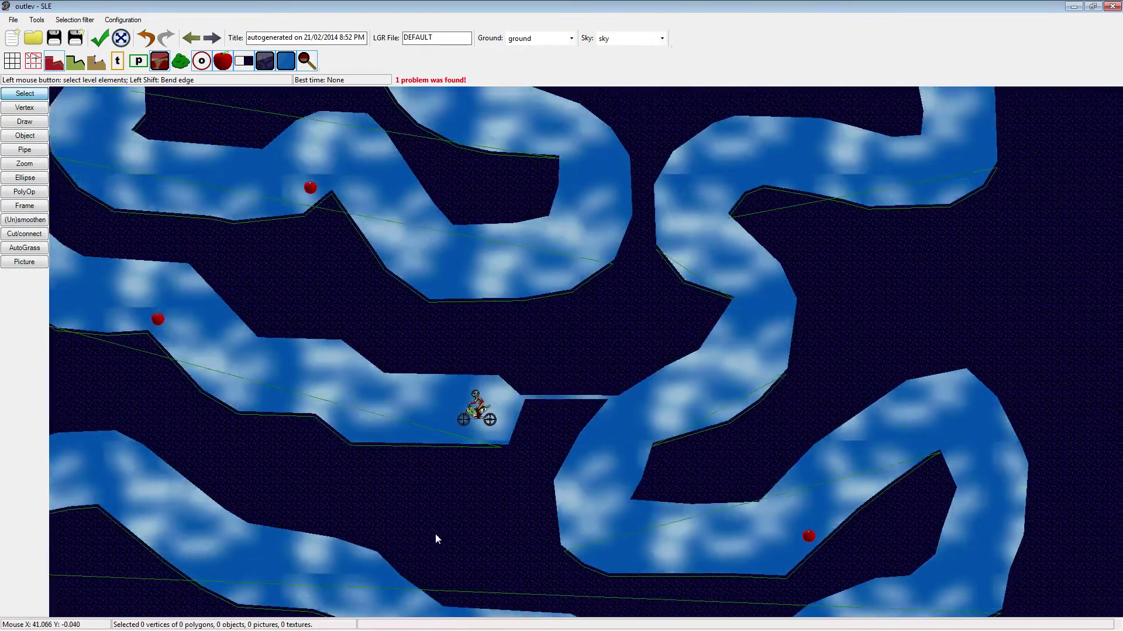
scroll(596, 286, up, 3)
click(590, 285)
drag(590, 287, 581, 293)
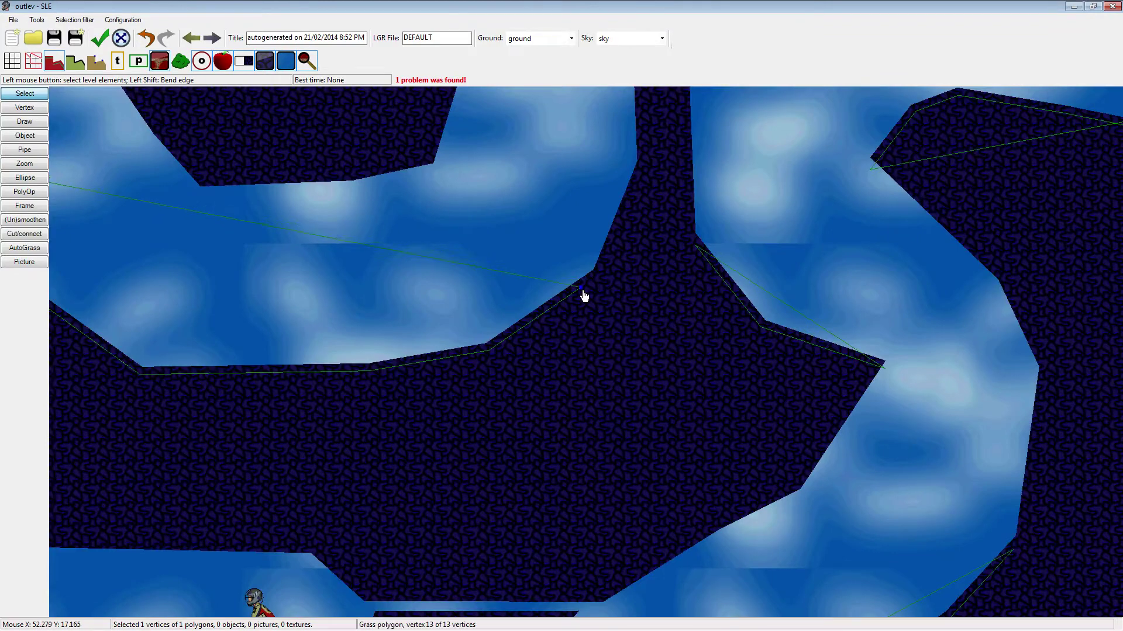
click(494, 405)
click(694, 246)
drag(694, 246, 702, 254)
click(667, 284)
Nudge the eastern end vertex of the grass polygon in the lower bend west of the bike's passage down into the ground
drag(544, 379, 941, 338)
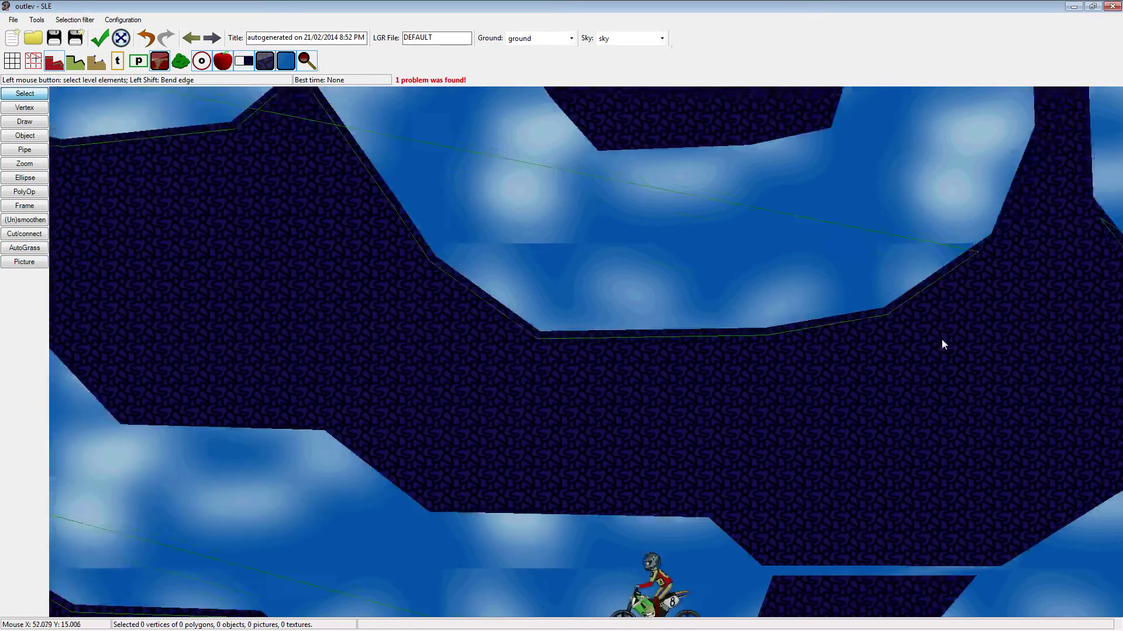
scroll(748, 334, down, 3)
drag(434, 379, 792, 288)
scroll(770, 304, down, 1)
drag(714, 307, 667, 397)
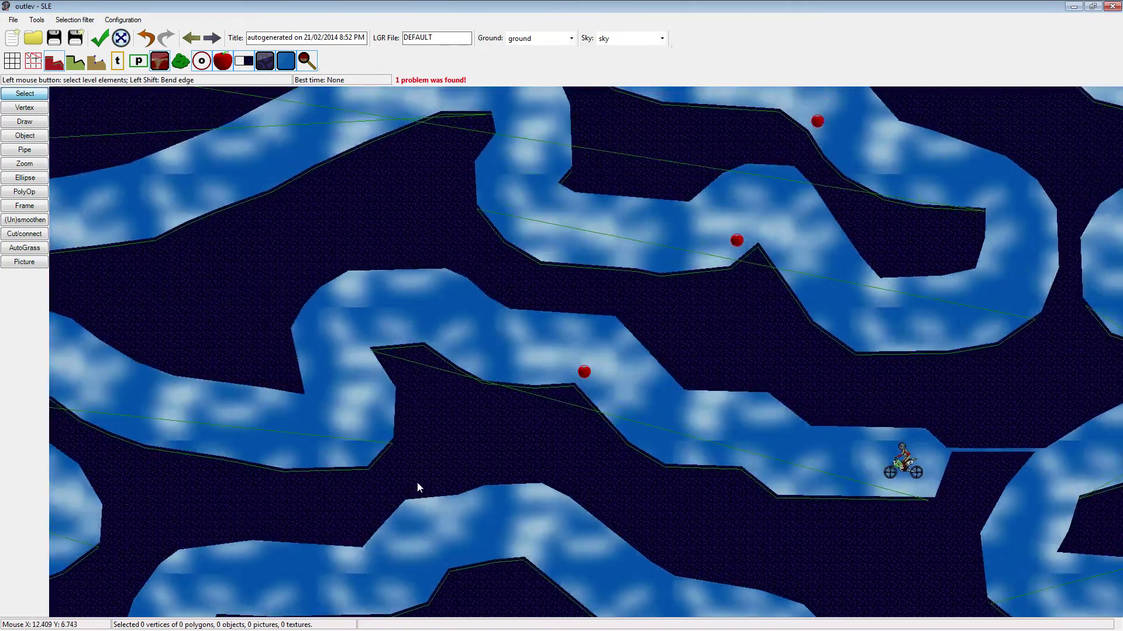
scroll(399, 459, up, 2)
drag(389, 436, 385, 441)
click(423, 441)
Bring the whole level into view and save it as mwff102.lev in the Lev folder
scroll(497, 399, down, 3)
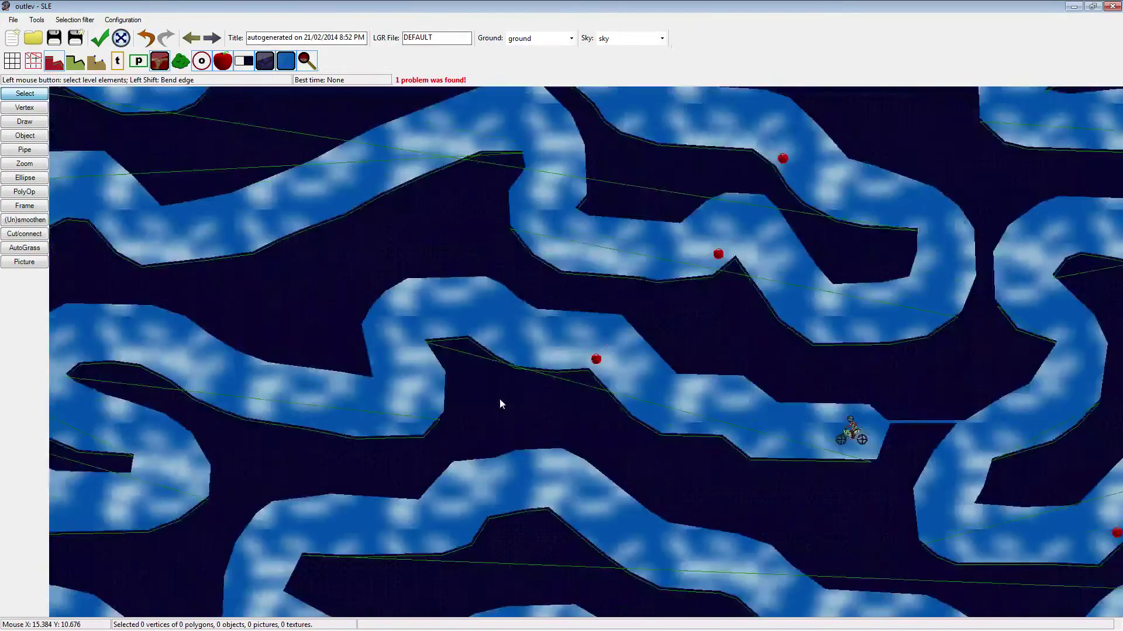
drag(496, 399, 313, 390)
drag(594, 476, 556, 414)
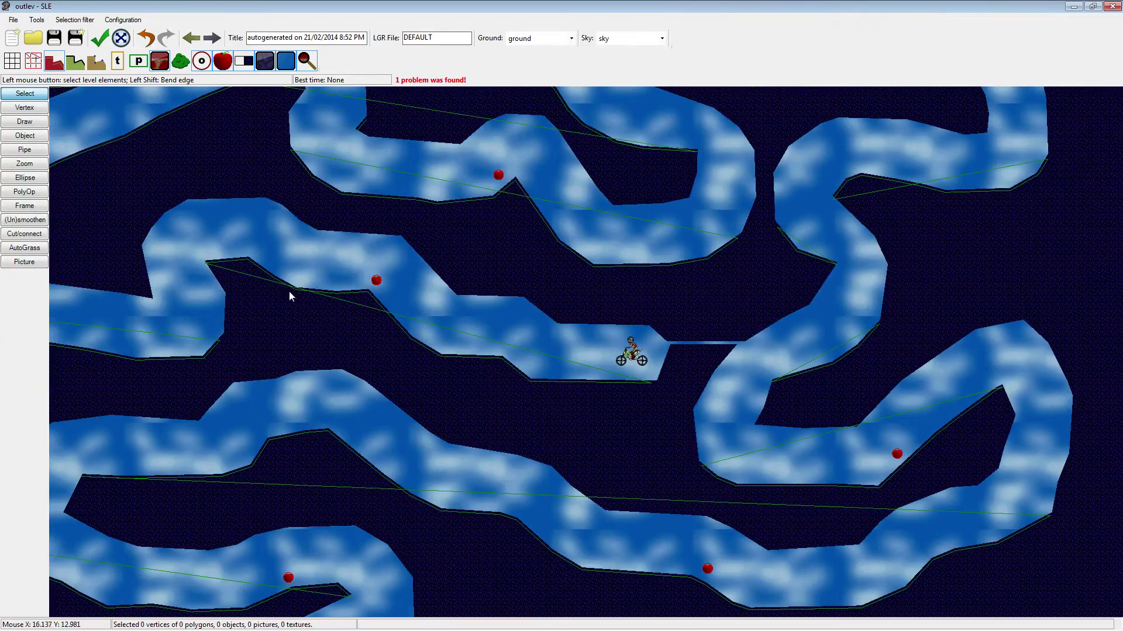
click(126, 44)
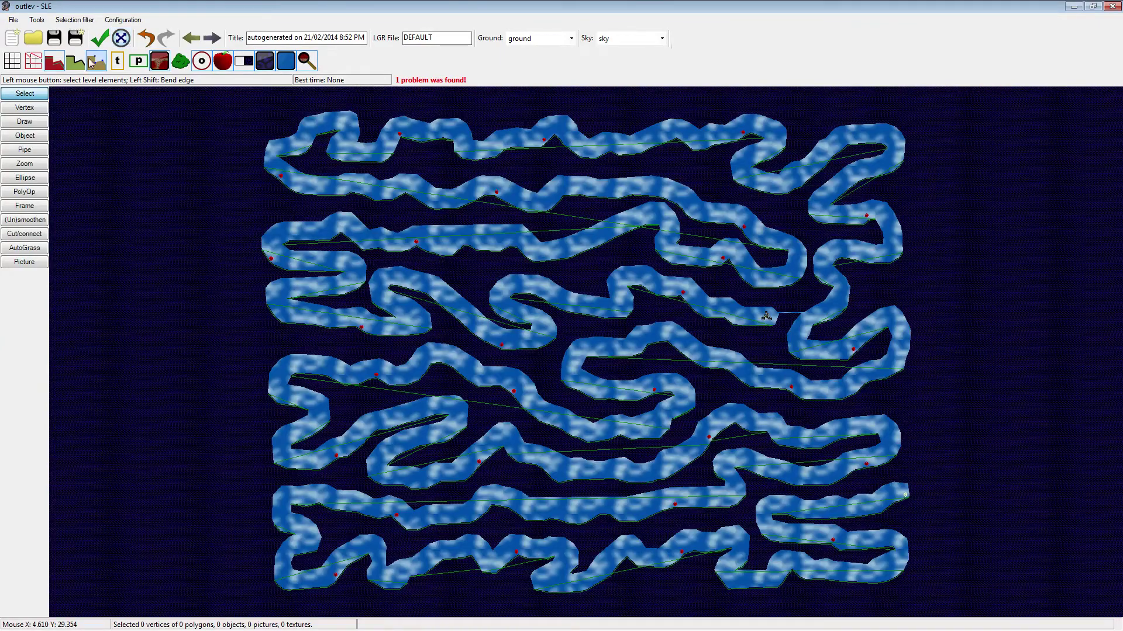
click(75, 42)
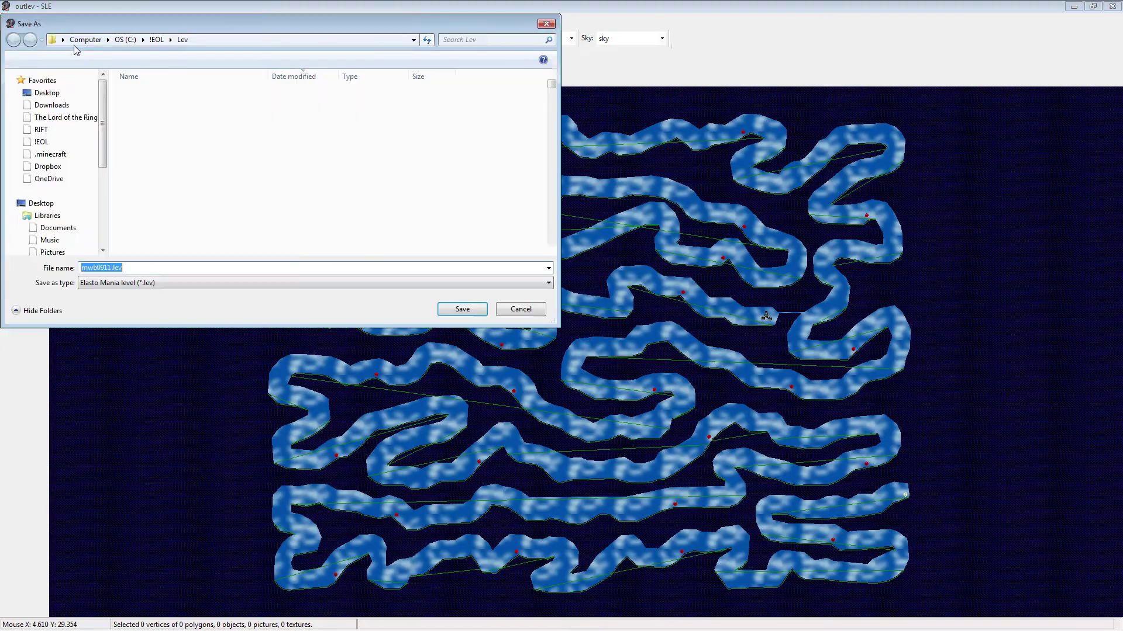
text(mw)
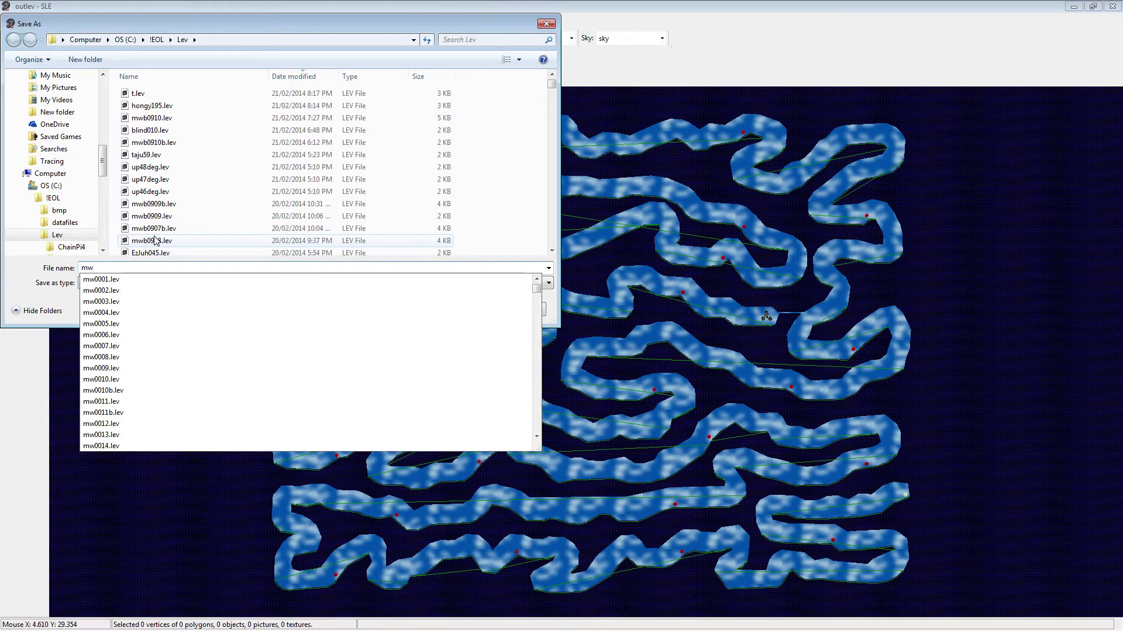
text(ff)
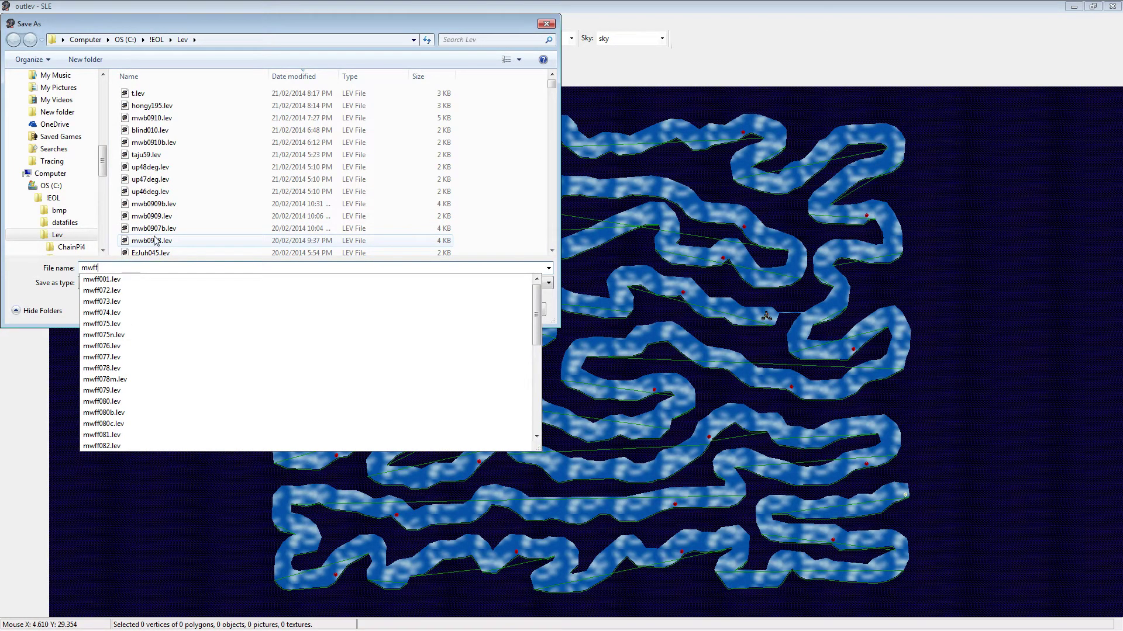
key(Up)
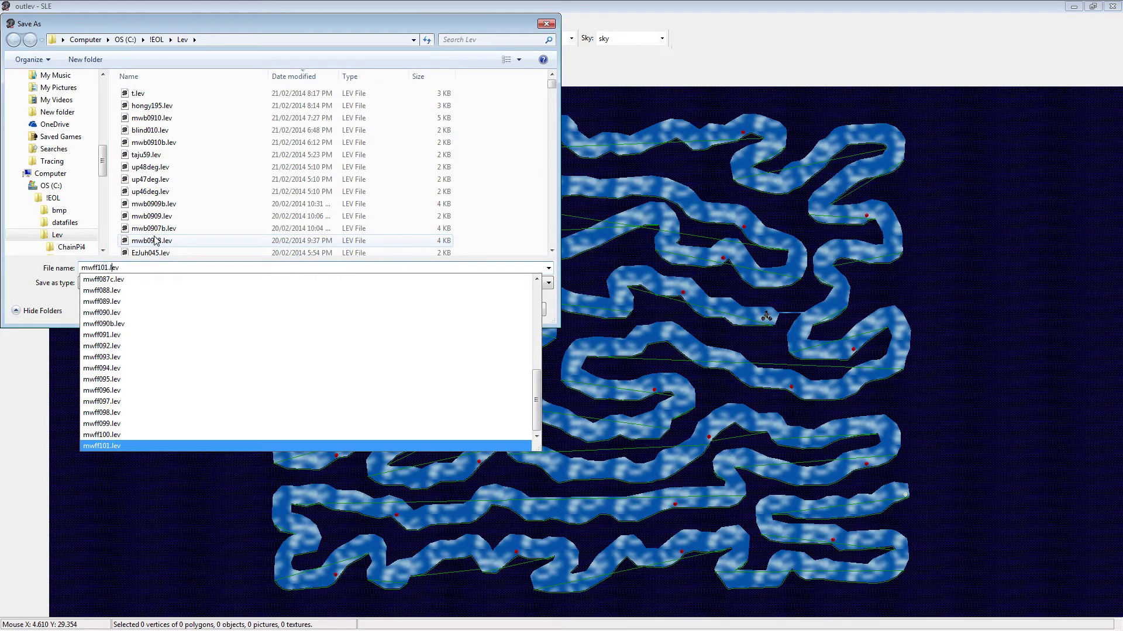
key(BackSpace)
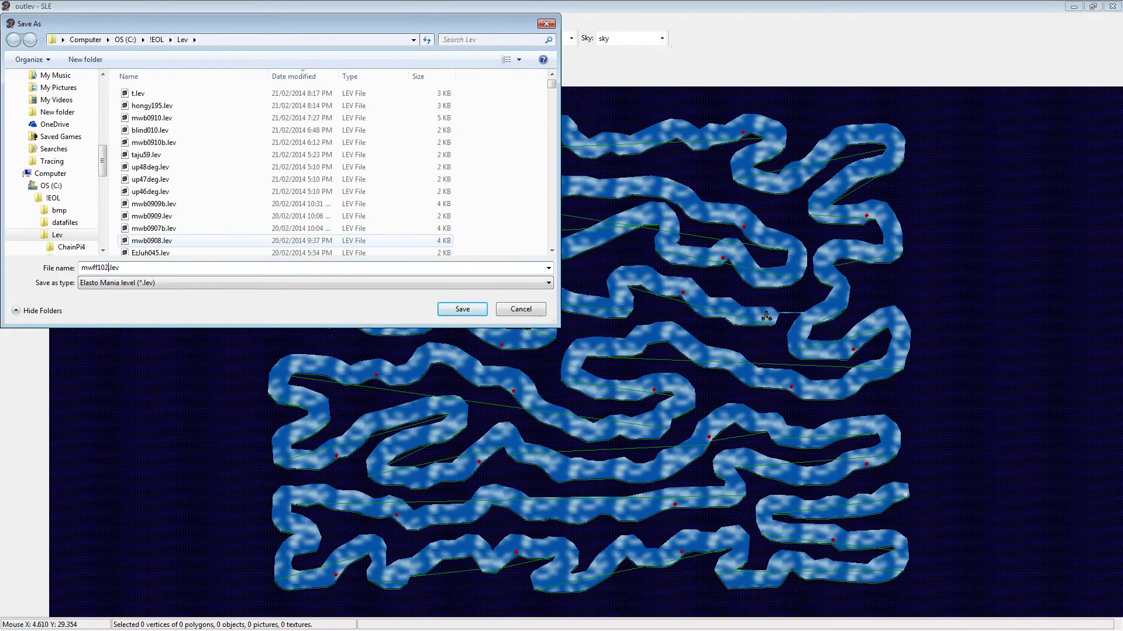
click(462, 309)
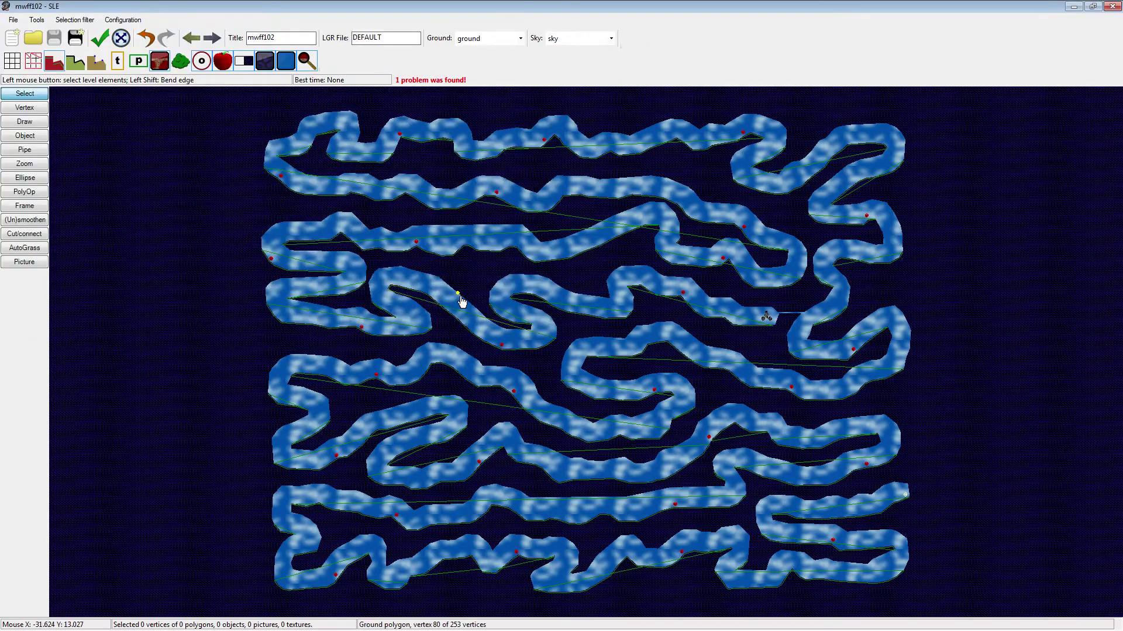
Check the saved level's topology for problems
double_click(262, 38)
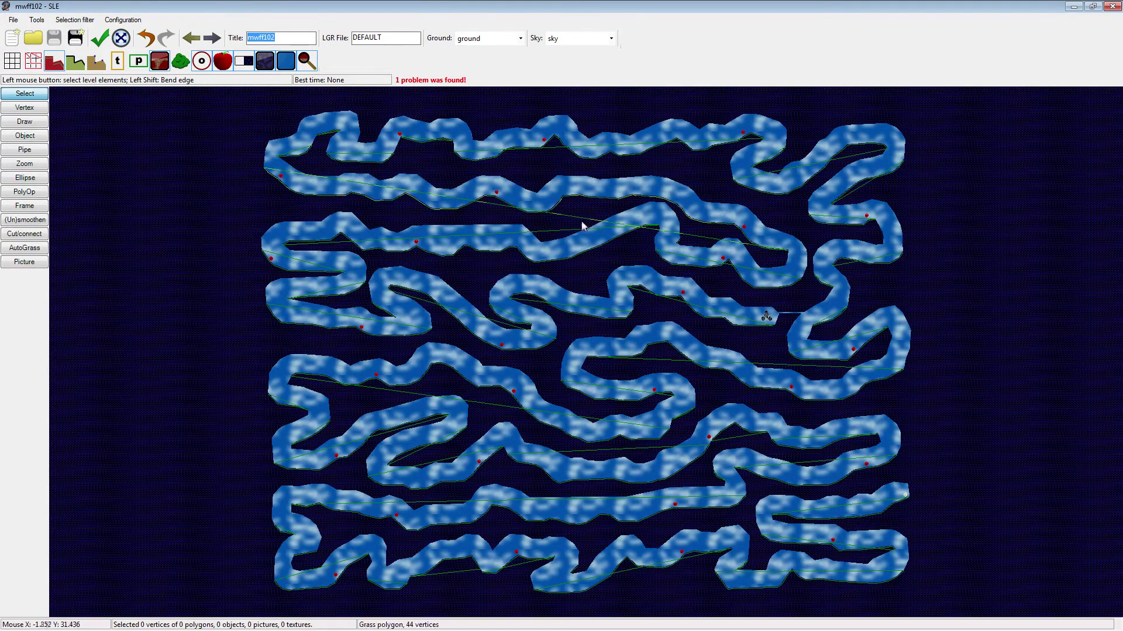
drag(583, 222, 525, 224)
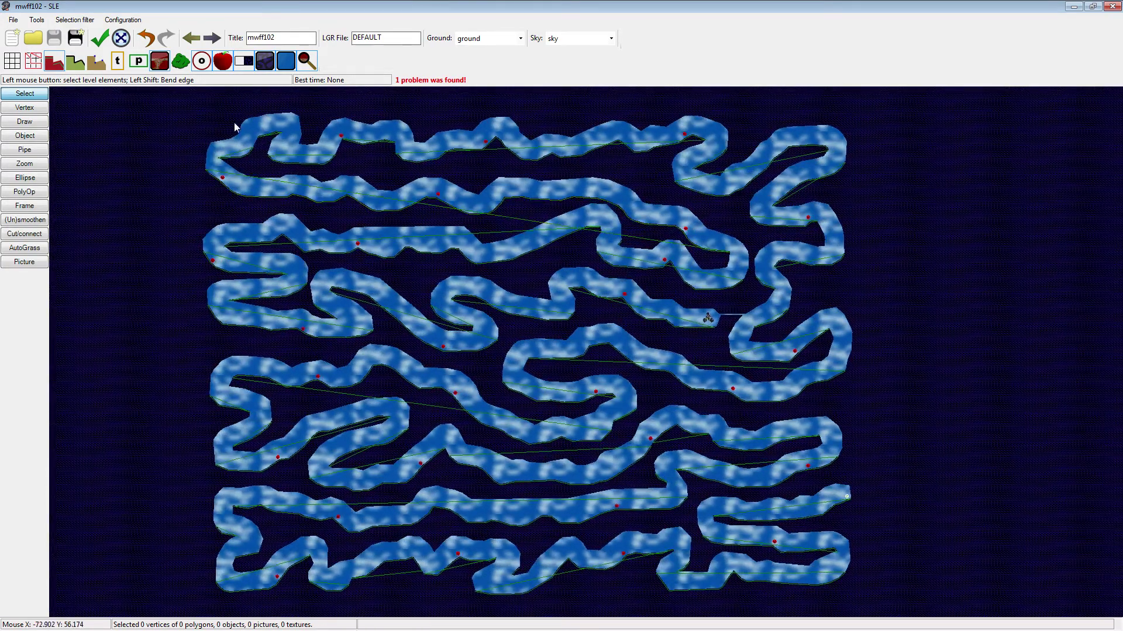
mouse_move(421, 81)
click(99, 40)
Switch to Elasto Mania, leave the running level and open the built-in editor's level list
key(alt+Tab)
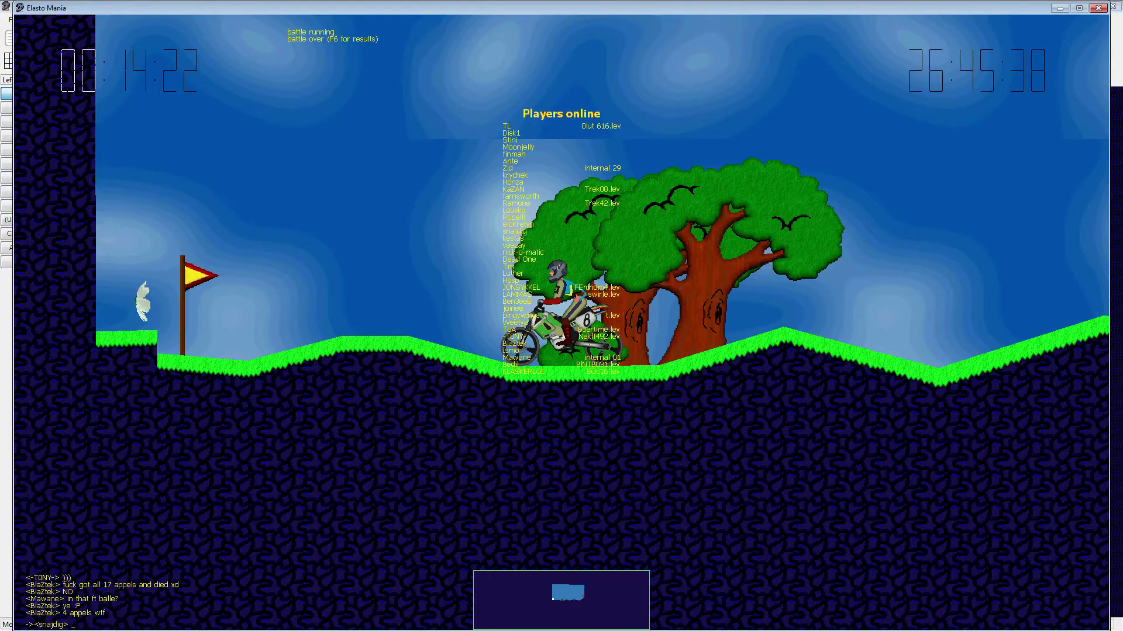
key(Escape)
key(Escape)
key(Down)
key(Down)
key(Down)
key(Down)
key(Return)
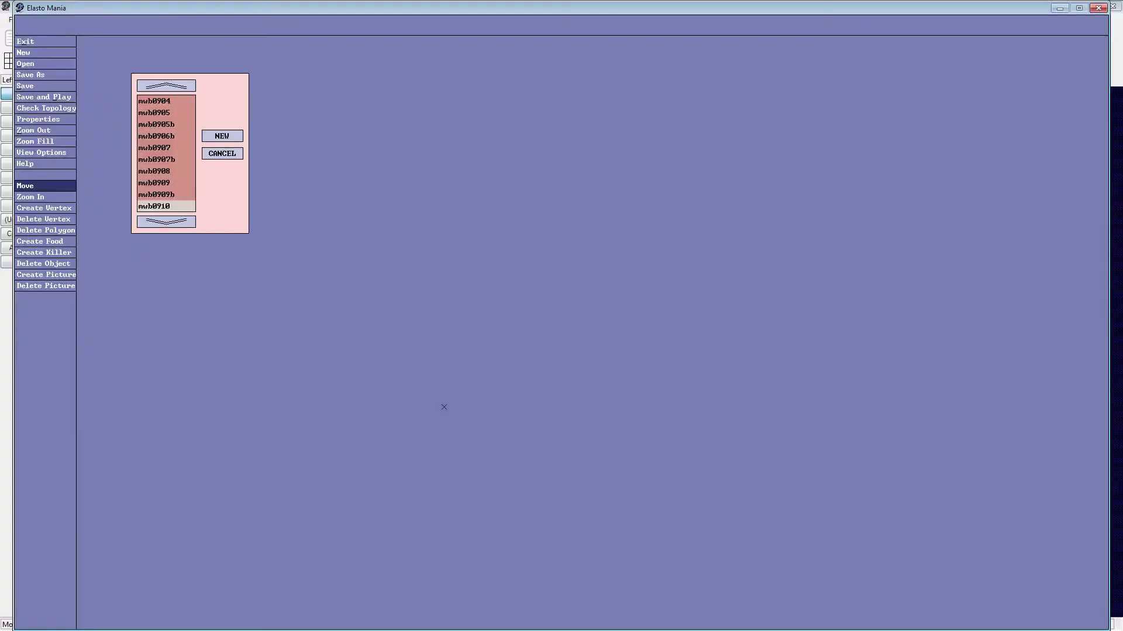
Find level mwff102 in the list and open it in the editor
key(Down)
key(Down)
key(Down)
key(Down)
key(Down)
key(Down)
key(Down)
key(Down)
key(Down)
key(Down)
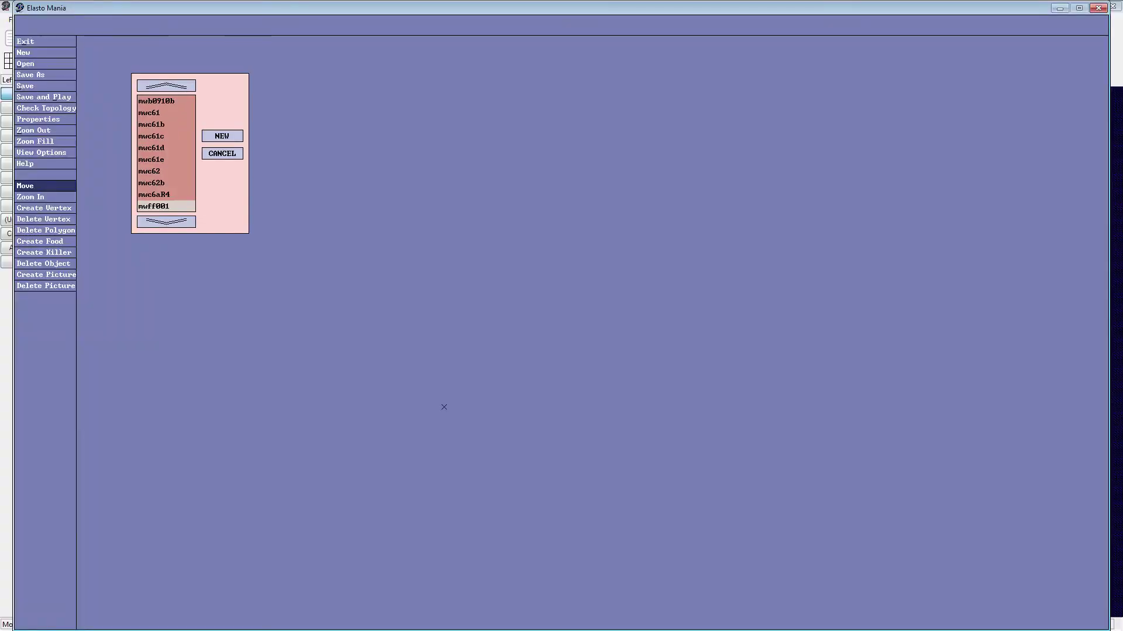
text(mwj)
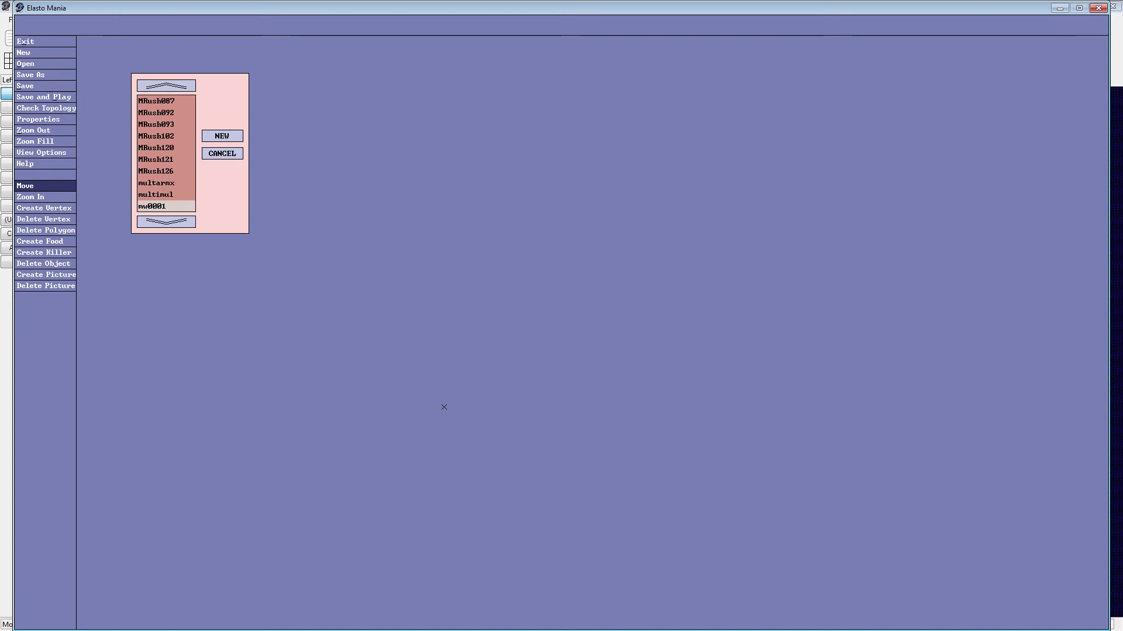
key(Up)
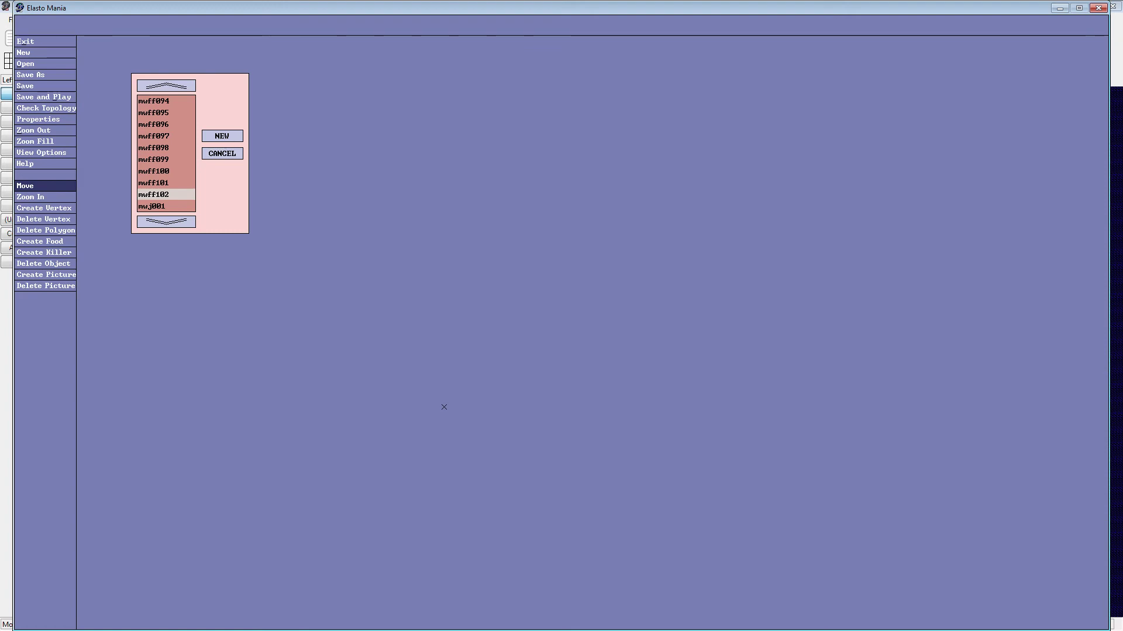
key(Return)
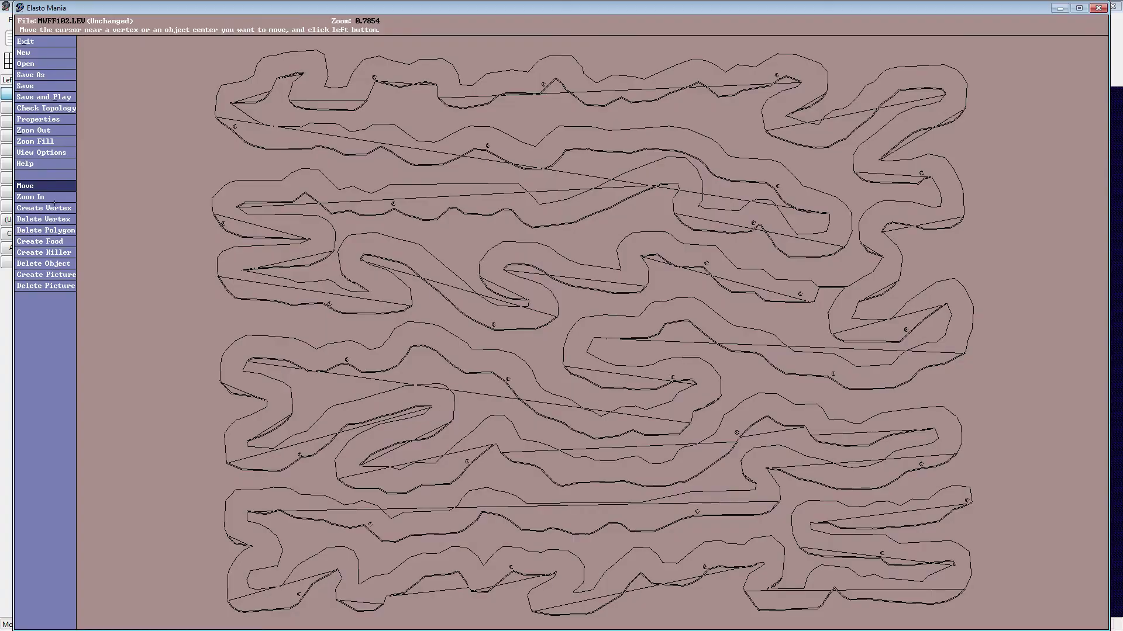
Move the start object down onto the floor near the passage's eastern end wall, and play the level
click(54, 200)
click(784, 283)
click(843, 317)
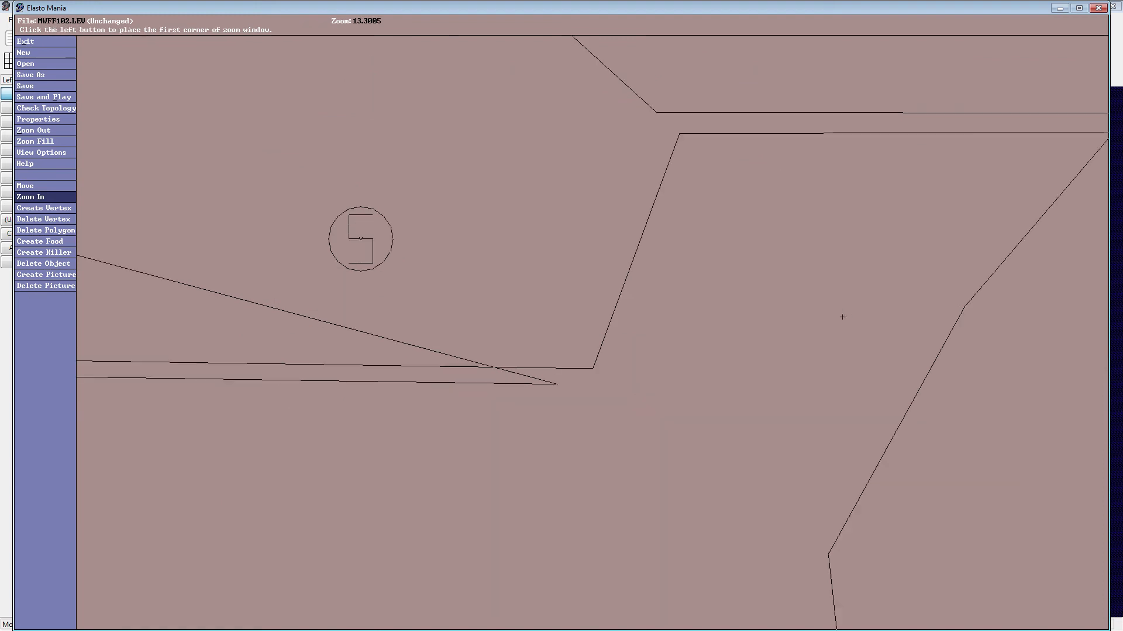
click(55, 186)
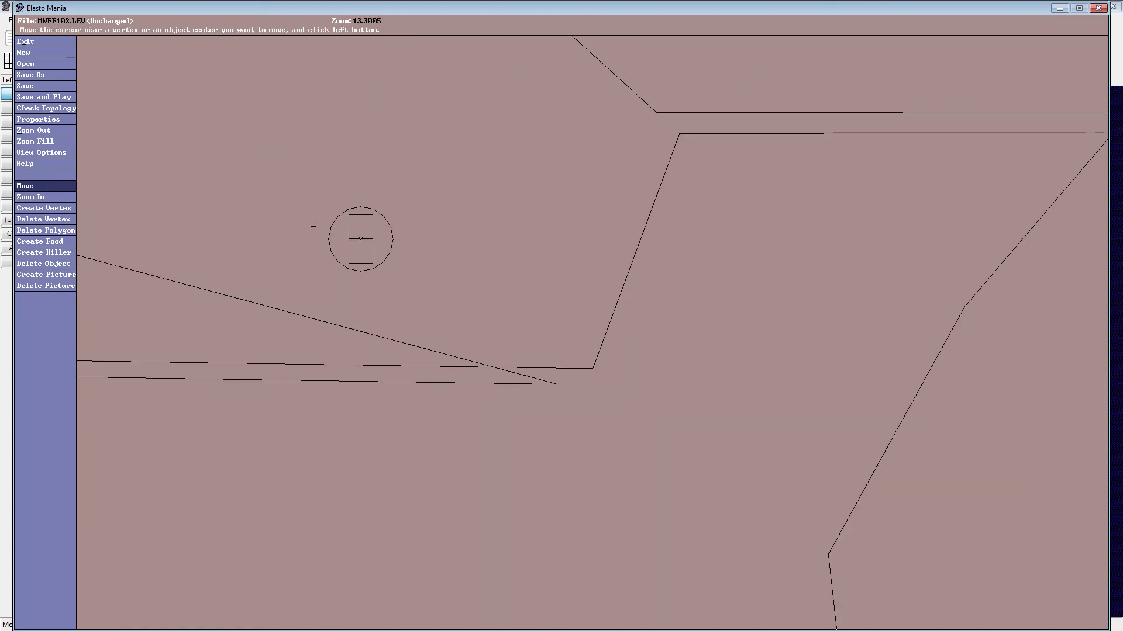
click(352, 238)
click(419, 336)
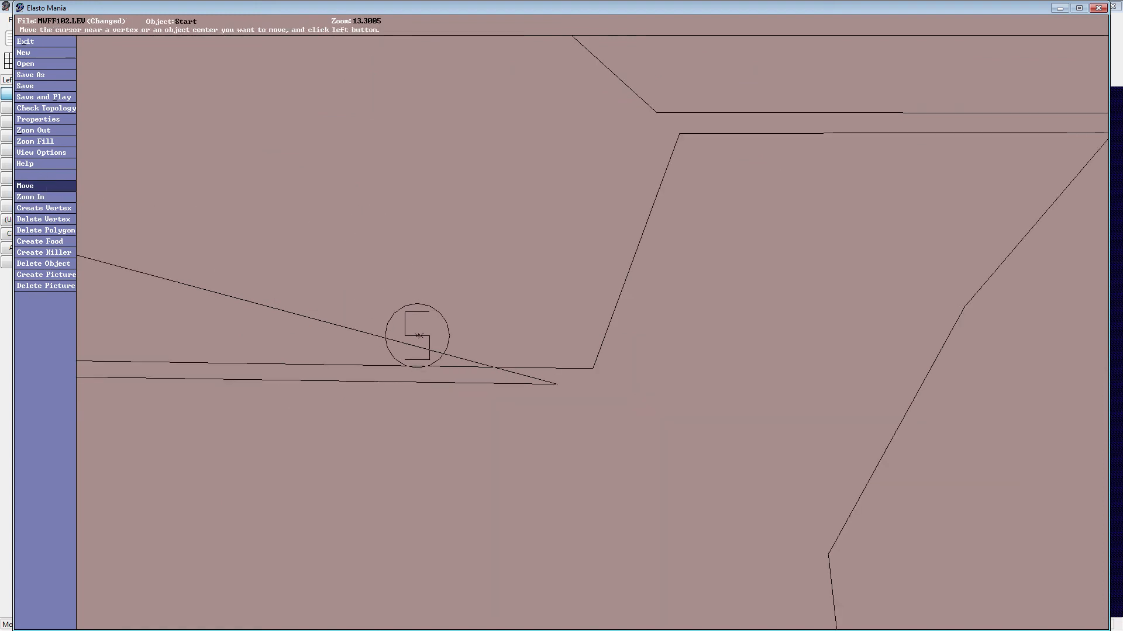
key(p)
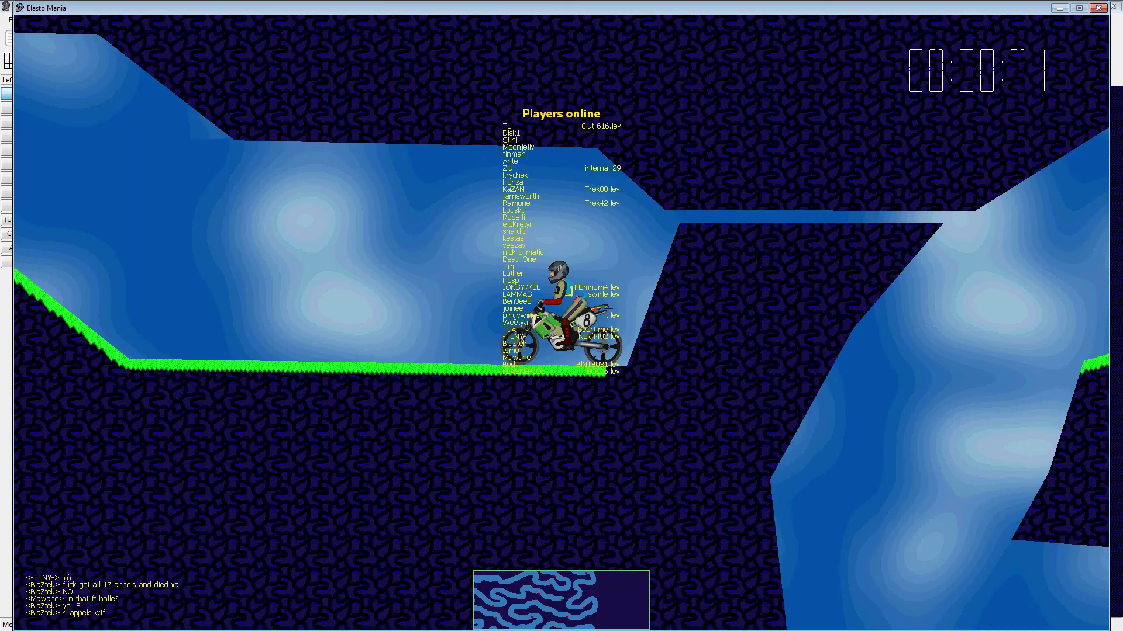